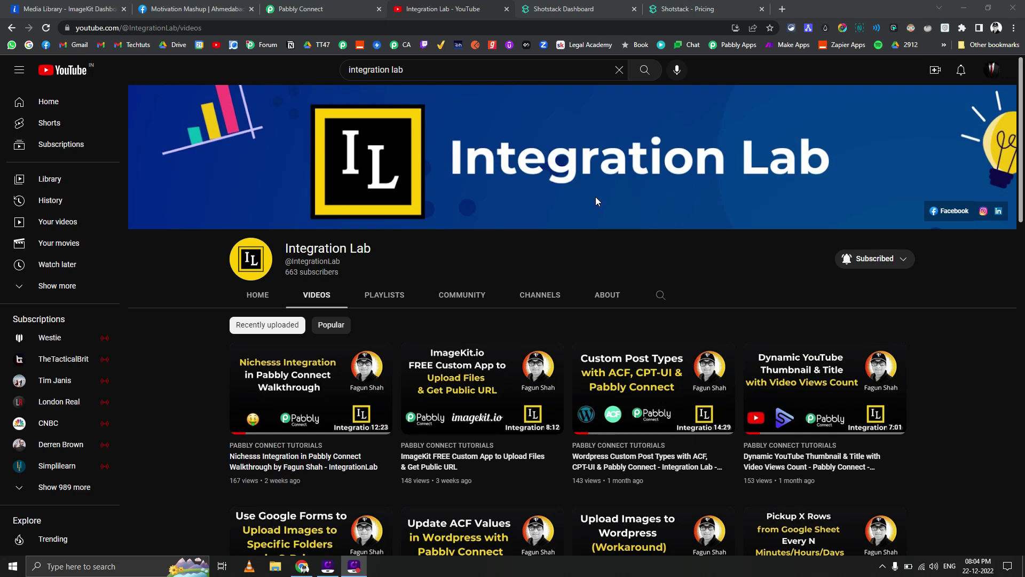
Scroll up and down through the open page to review its content before going to Shotstack
scroll(550, 213, down, 5)
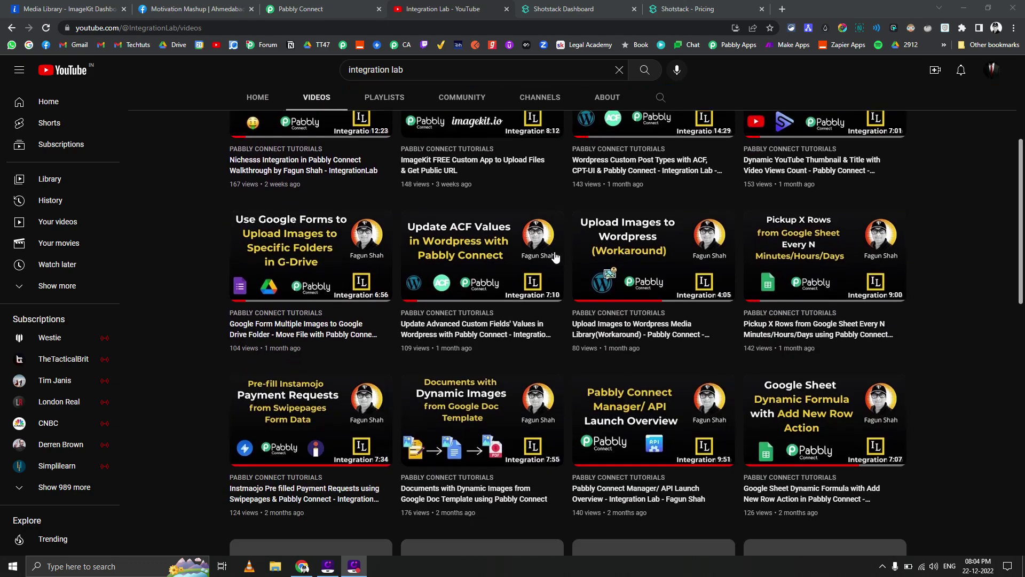
scroll(555, 257, down, 6)
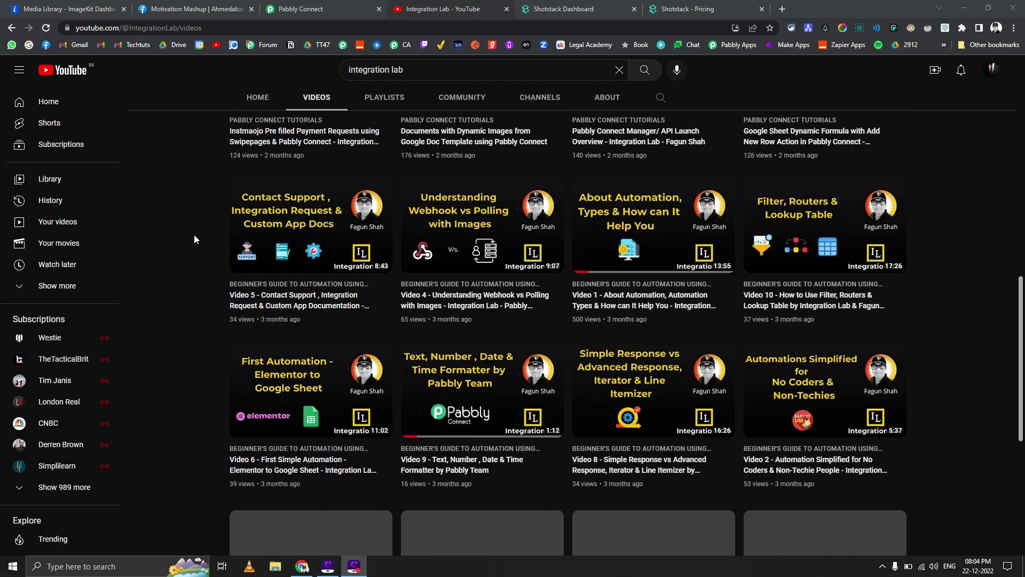
scroll(194, 235, down, 6)
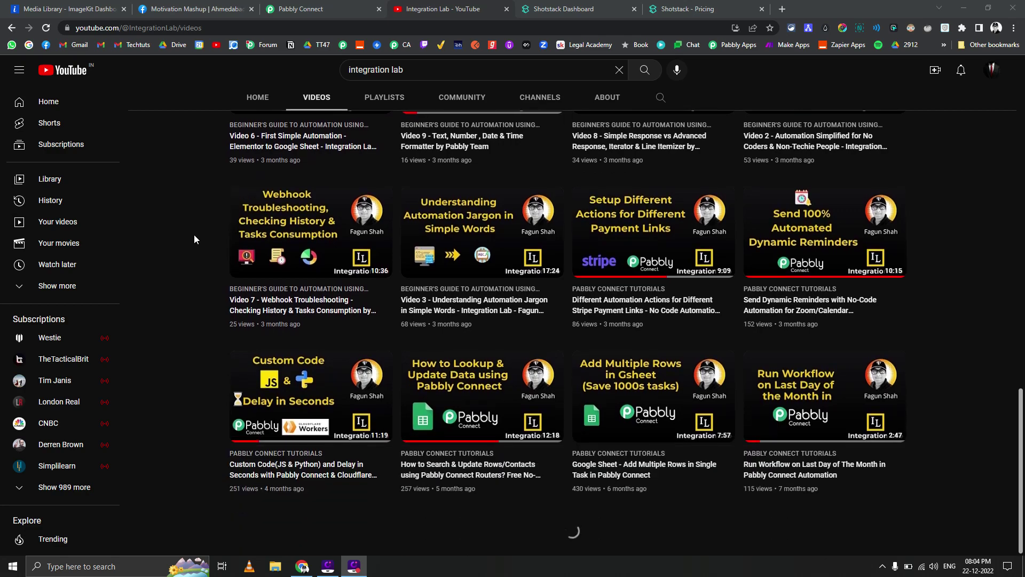
scroll(194, 235, down, 8)
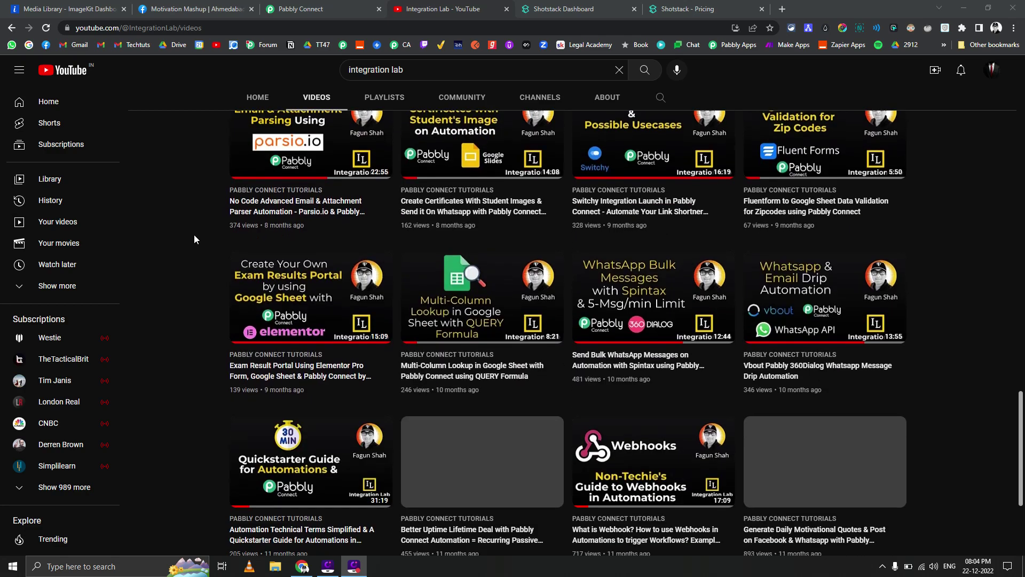
scroll(193, 235, down, 2)
mouse_move(850, 361)
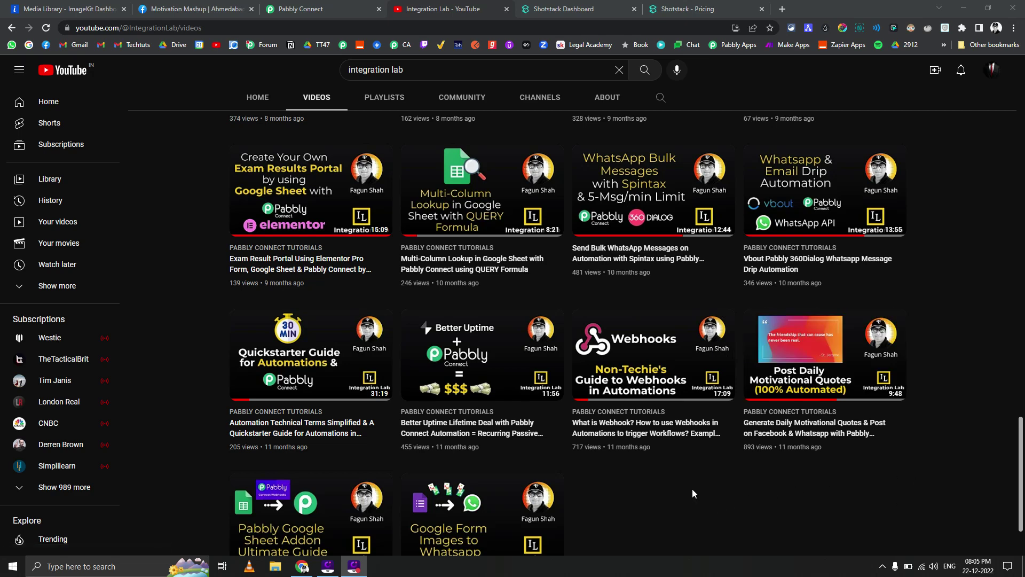
scroll(686, 481, up, 4)
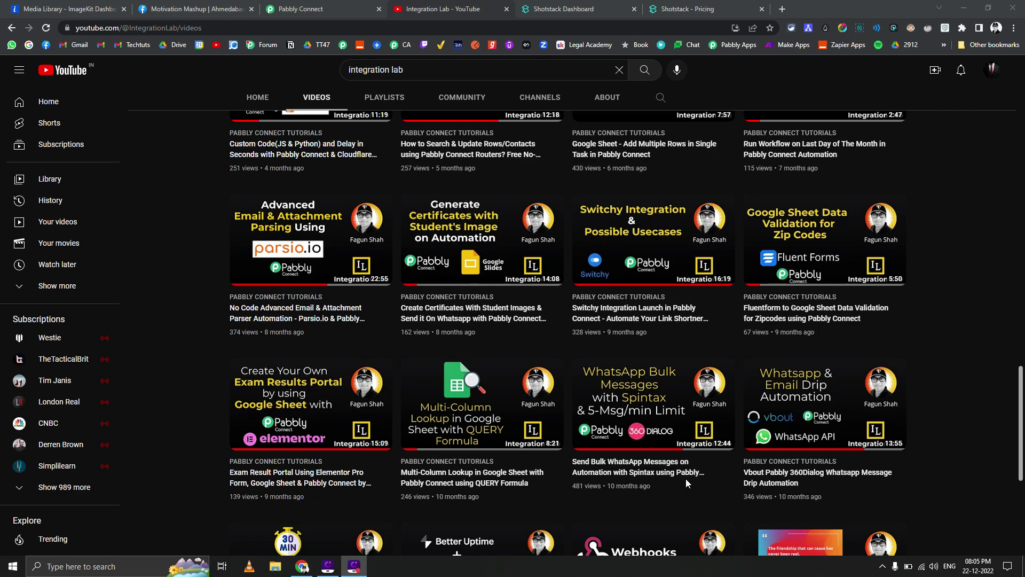
scroll(685, 478, down, 3)
mouse_move(823, 462)
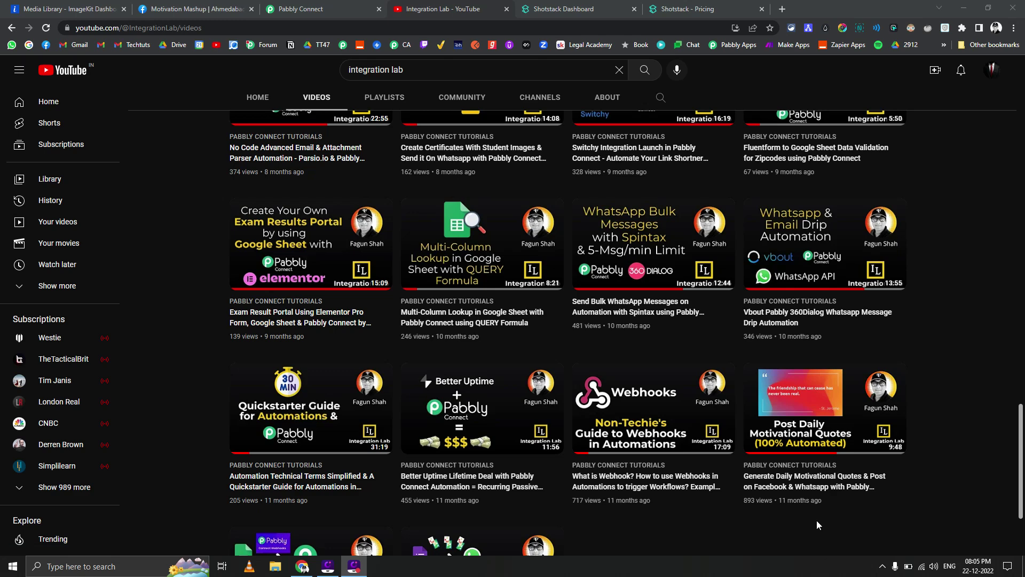
mouse_move(808, 504)
mouse_move(758, 505)
scroll(685, 511, up, 7)
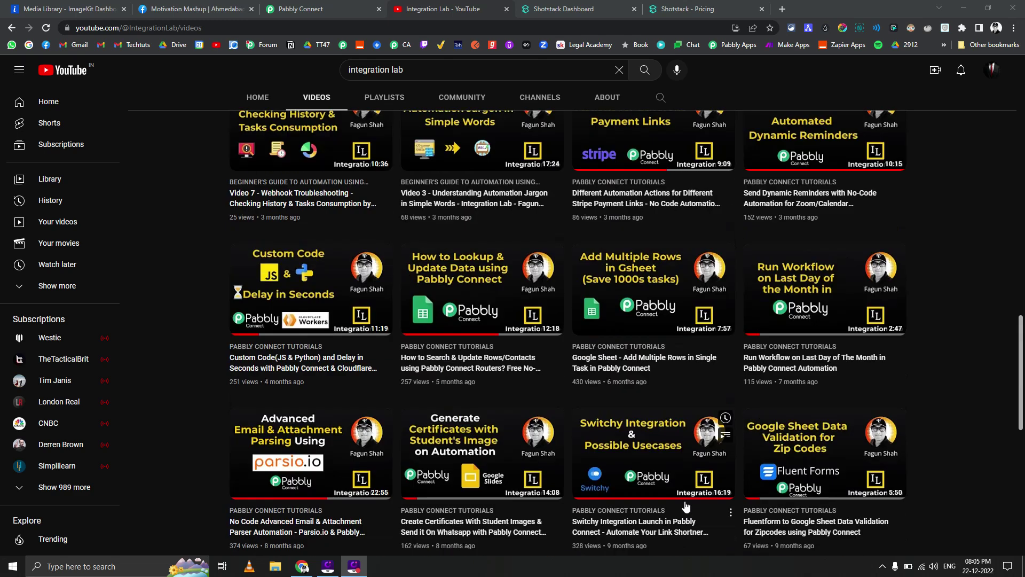
scroll(675, 489, up, 3)
scroll(675, 488, up, 18)
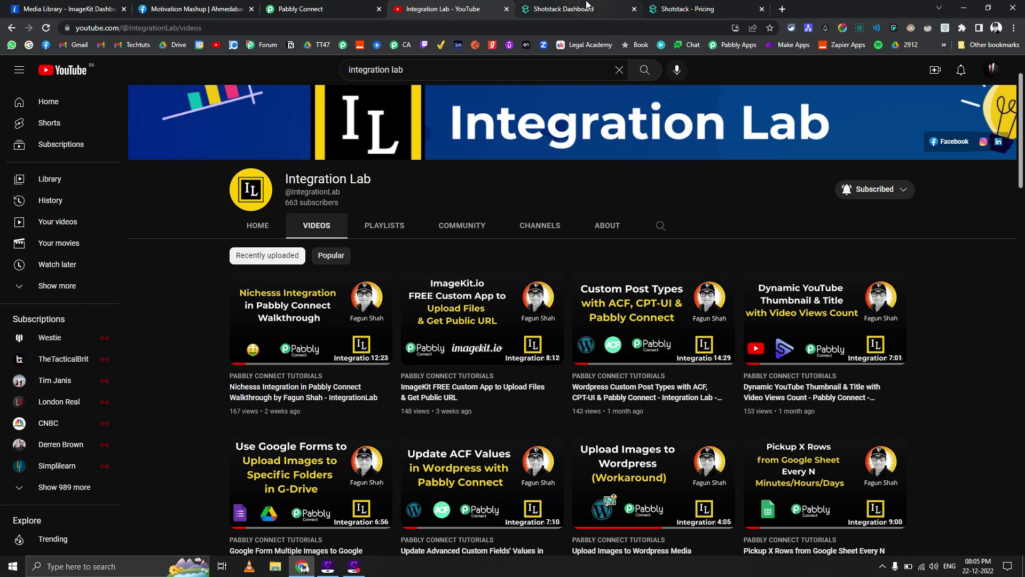
Go from the Shotstack tabs to the homepage, then to Pricing with Essentials 200 ($49) and Professional 2K ($309)
mouse_move(587, 4)
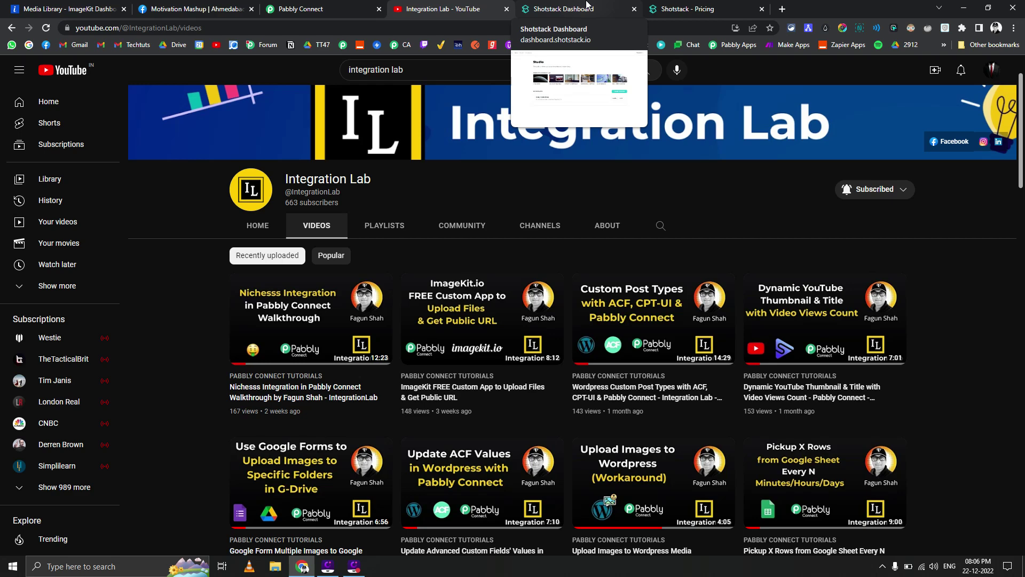
click(587, 5)
click(669, 5)
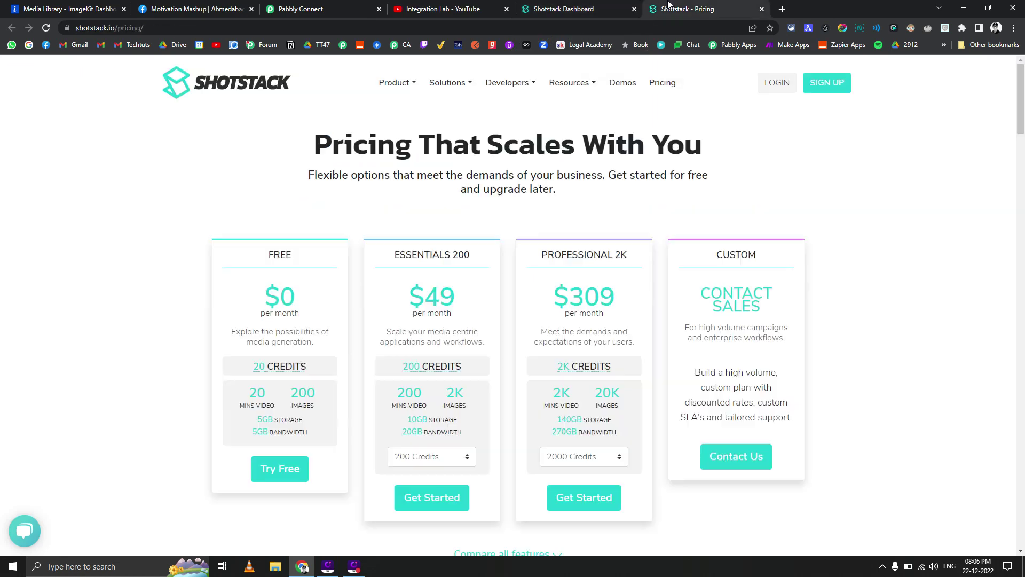
click(236, 95)
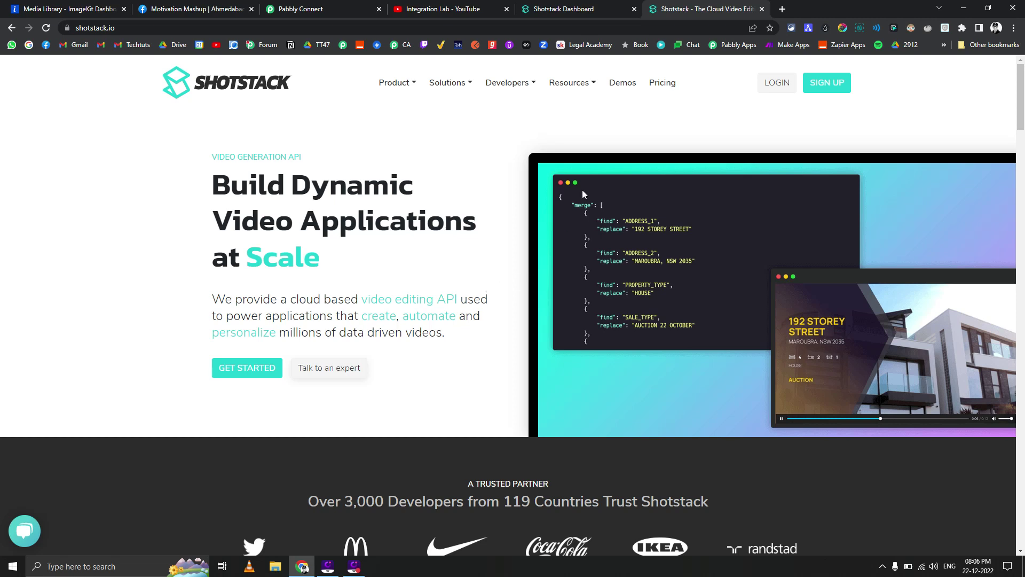
click(658, 88)
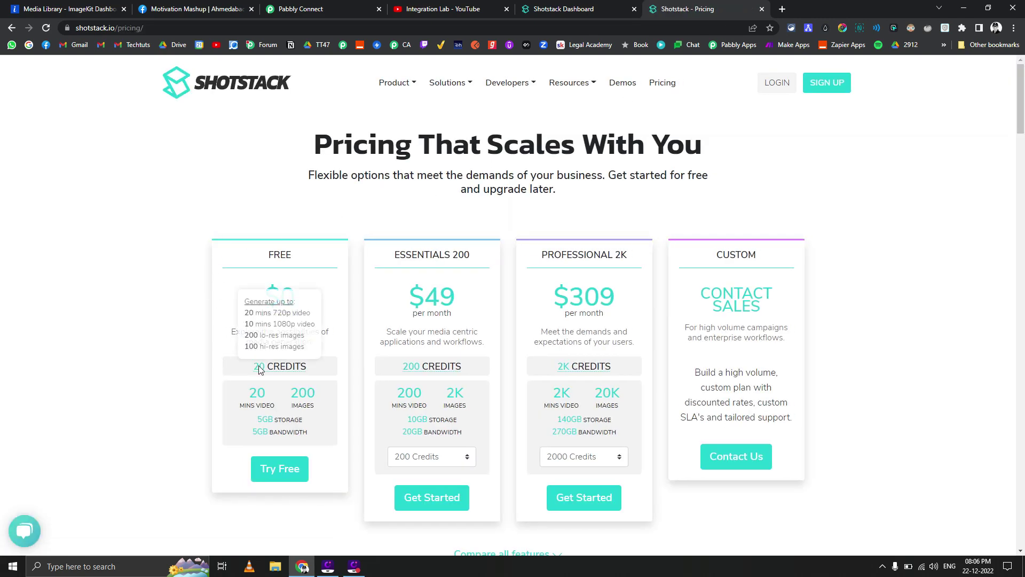
scroll(139, 309, down, 2)
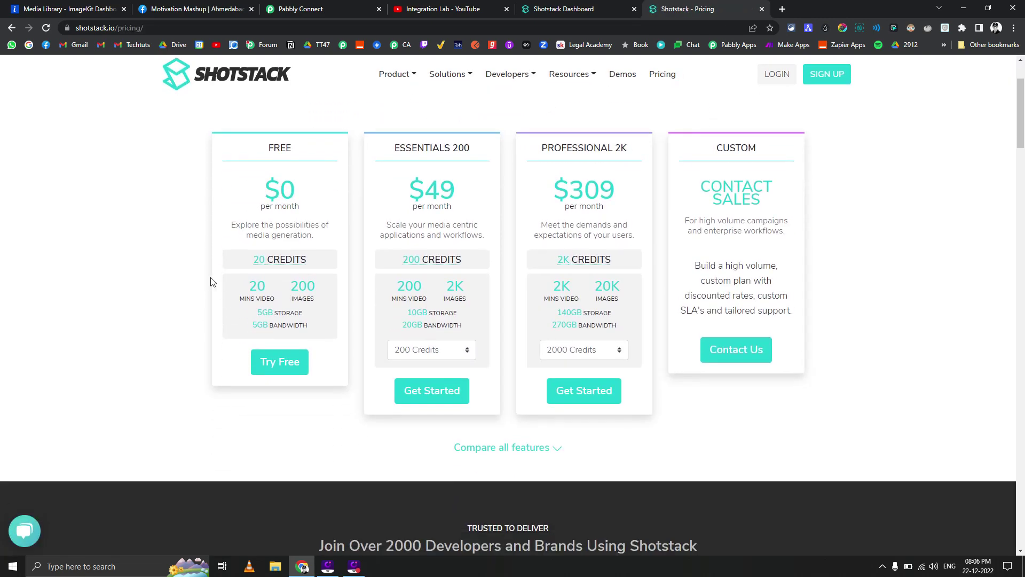
mouse_move(261, 264)
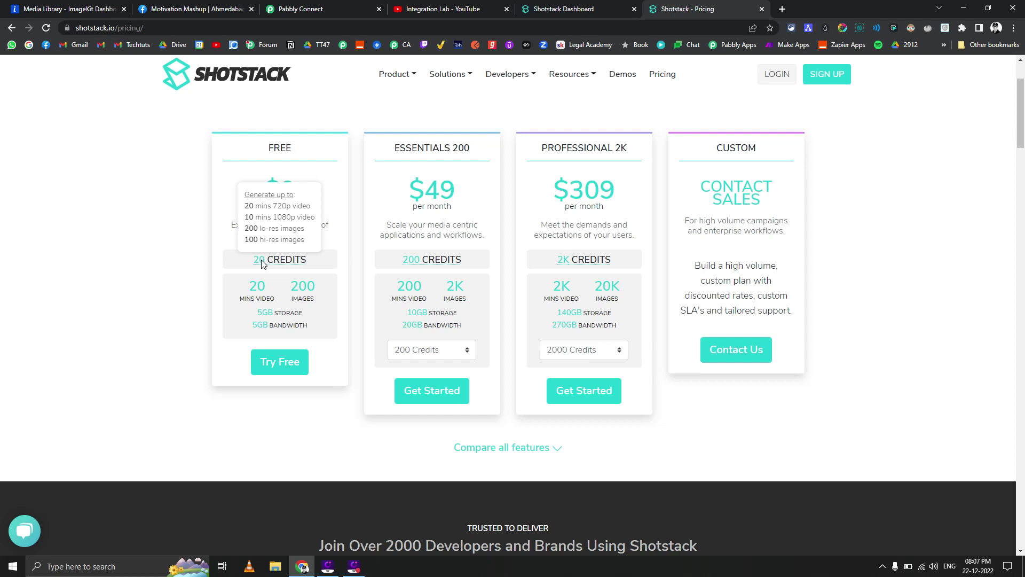
scroll(157, 277, up, 2)
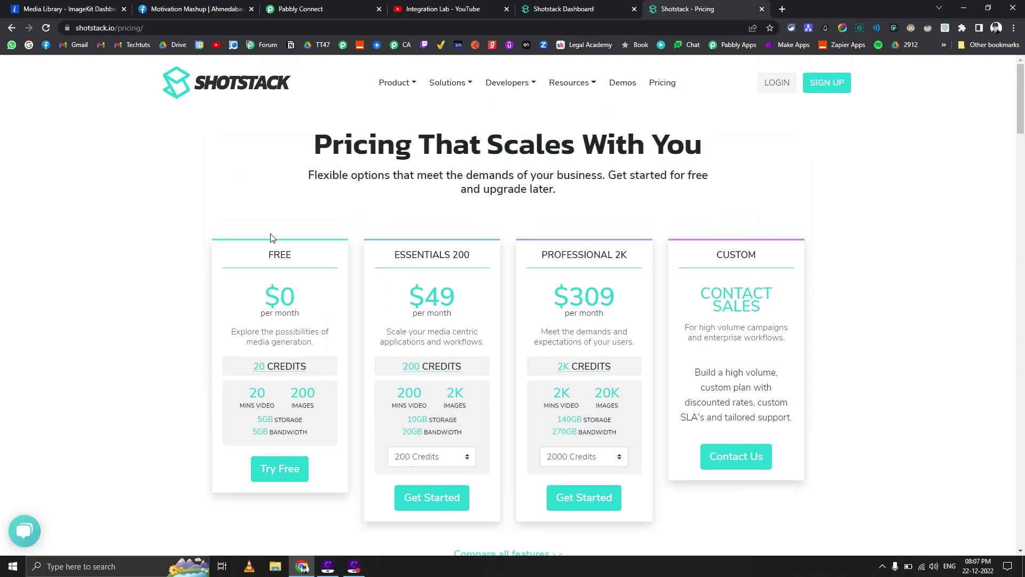
Switch to the Shotstack Dashboard tab to see the Daily Motivation template in Studio
click(550, 7)
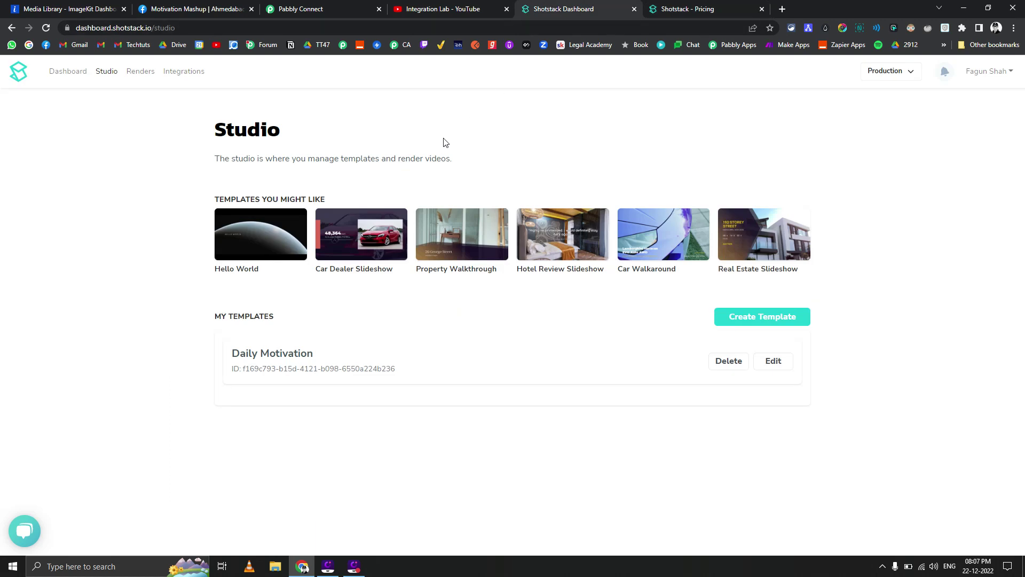
mouse_move(544, 213)
Edit the Daily Motivation template, select its Track 1 text clip, and view Settings with the quote merge field
click(772, 365)
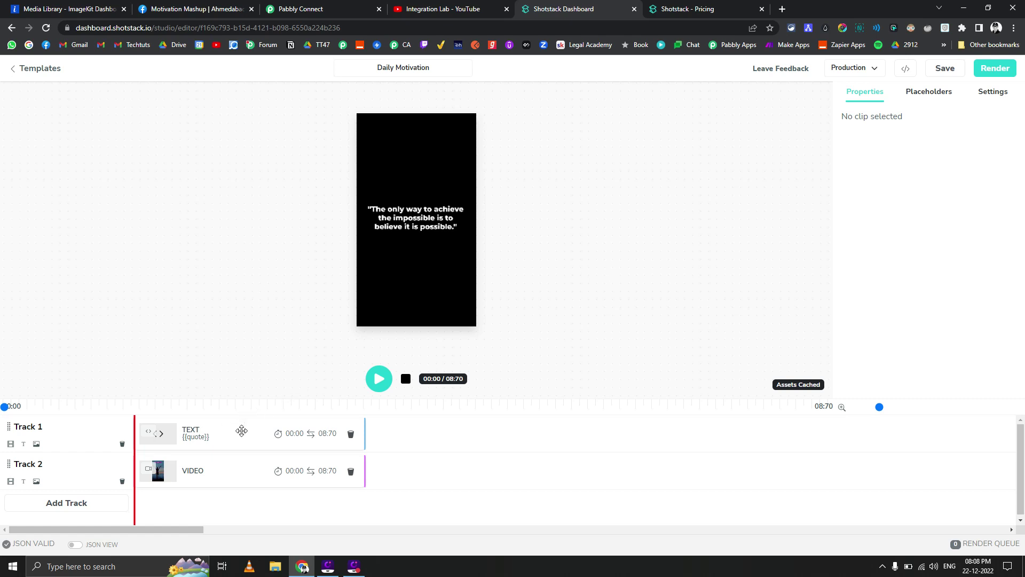
click(241, 432)
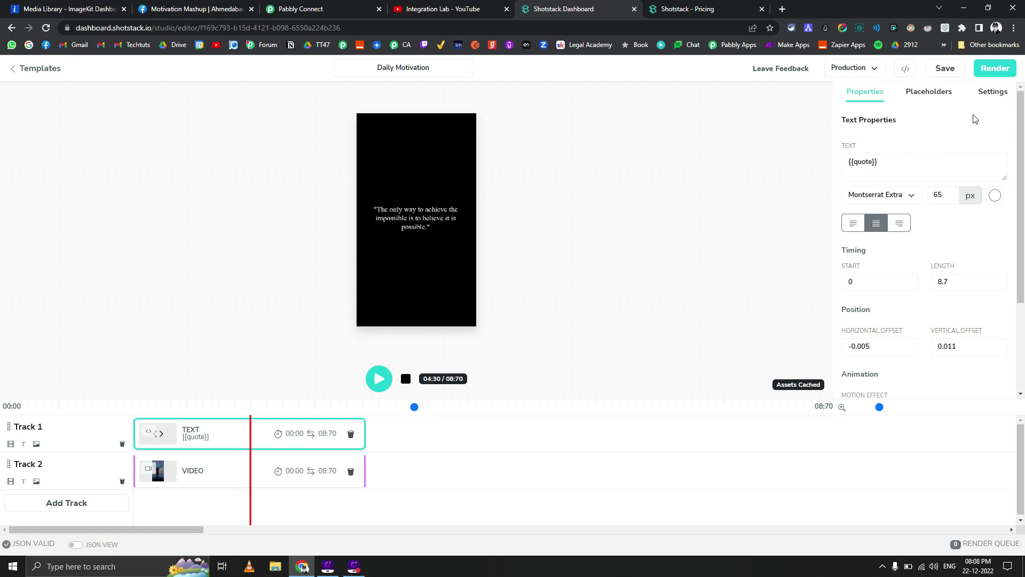
click(992, 98)
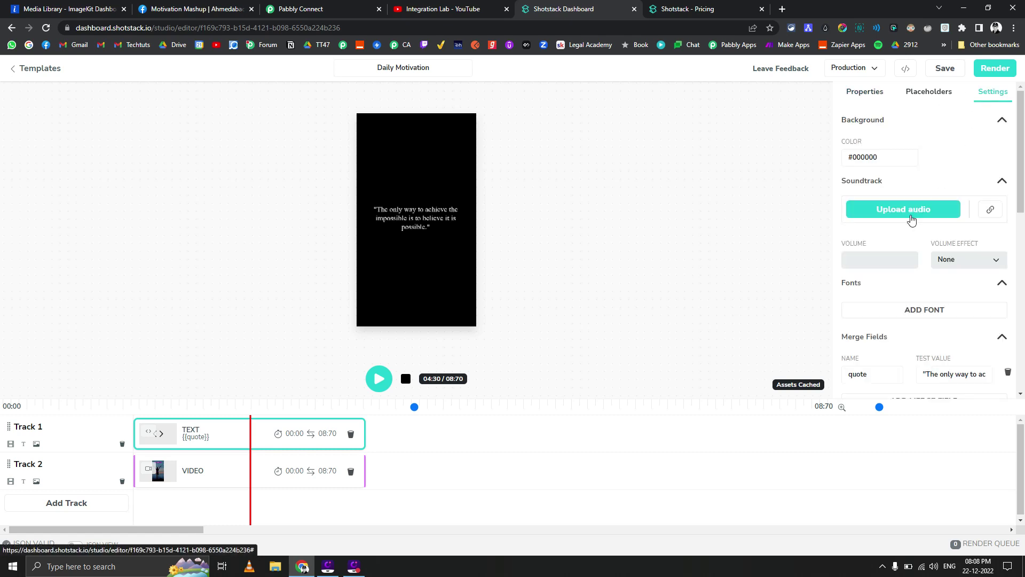
scroll(911, 220, down, 2)
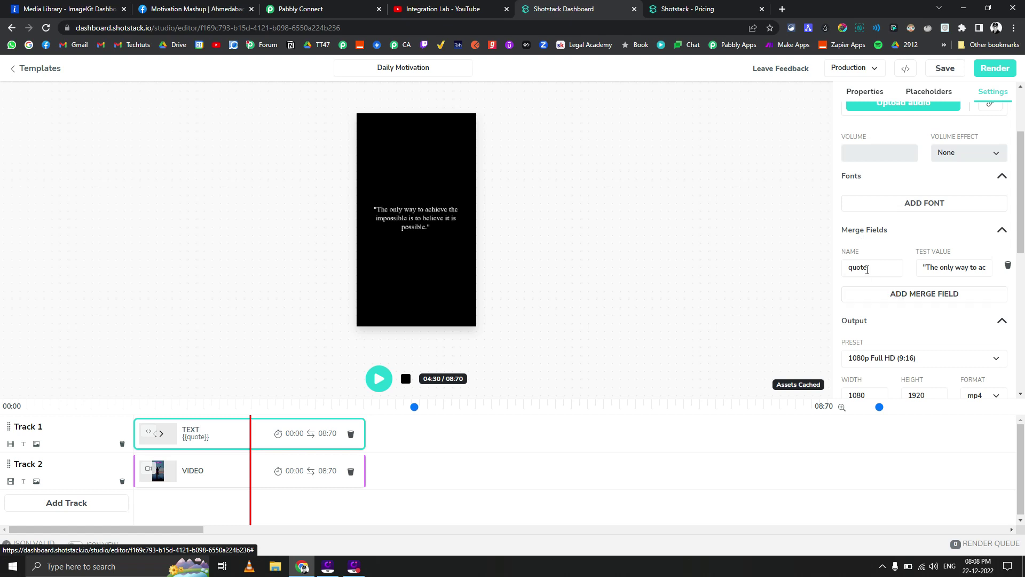
drag(877, 267, 853, 268)
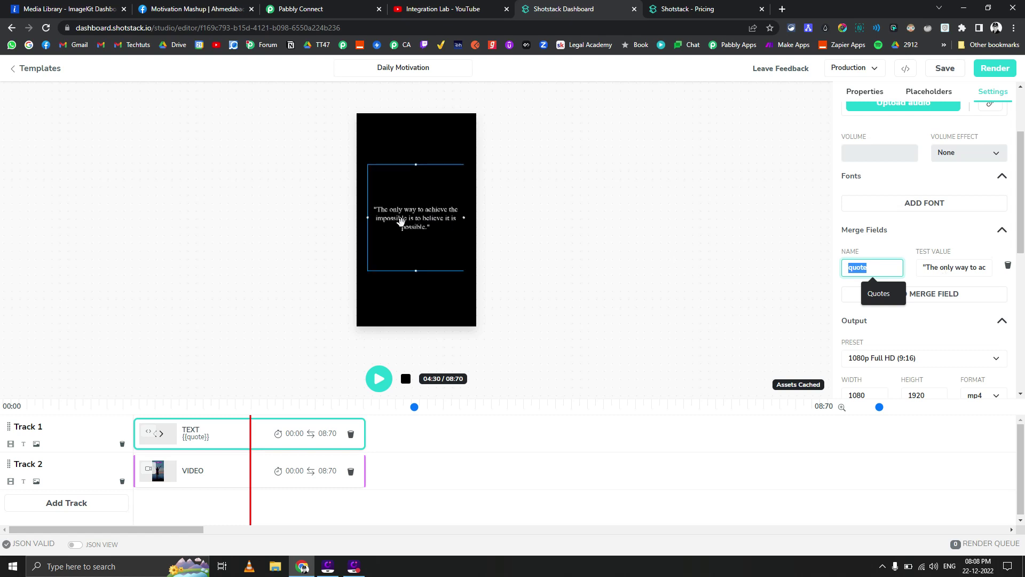
drag(414, 408, 247, 407)
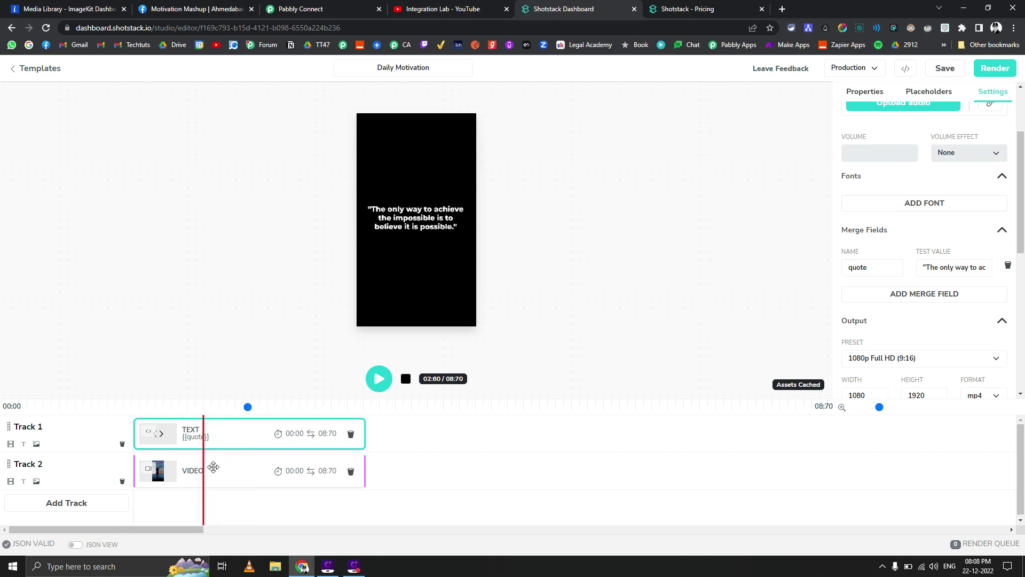
click(212, 465)
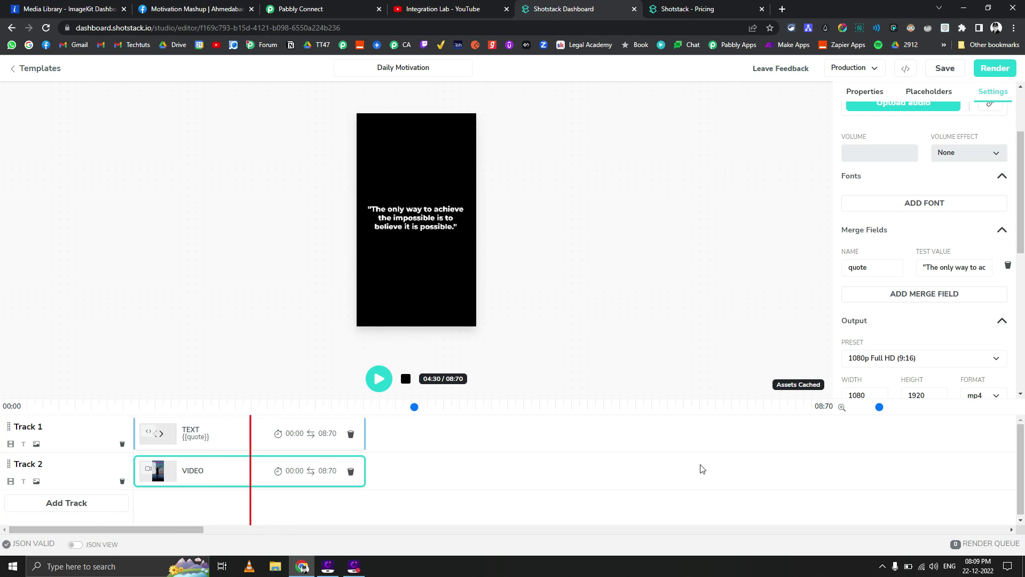
click(887, 365)
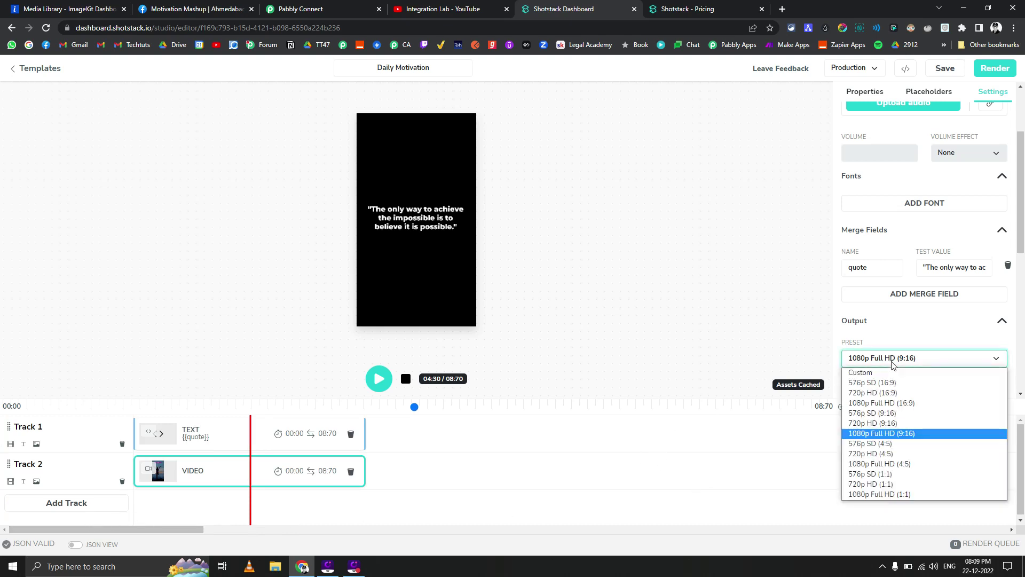
click(888, 341)
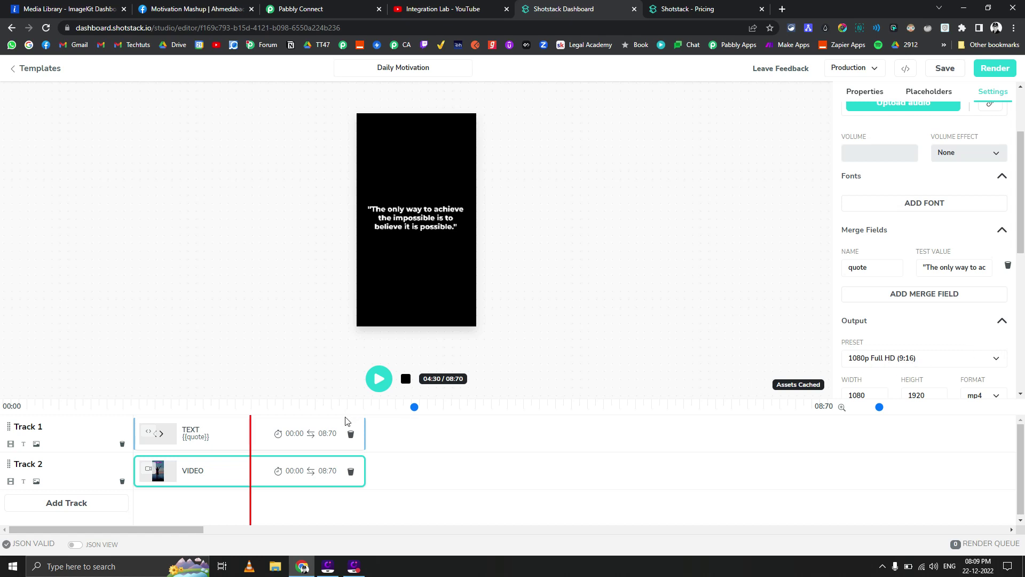
scroll(920, 251, up, 2)
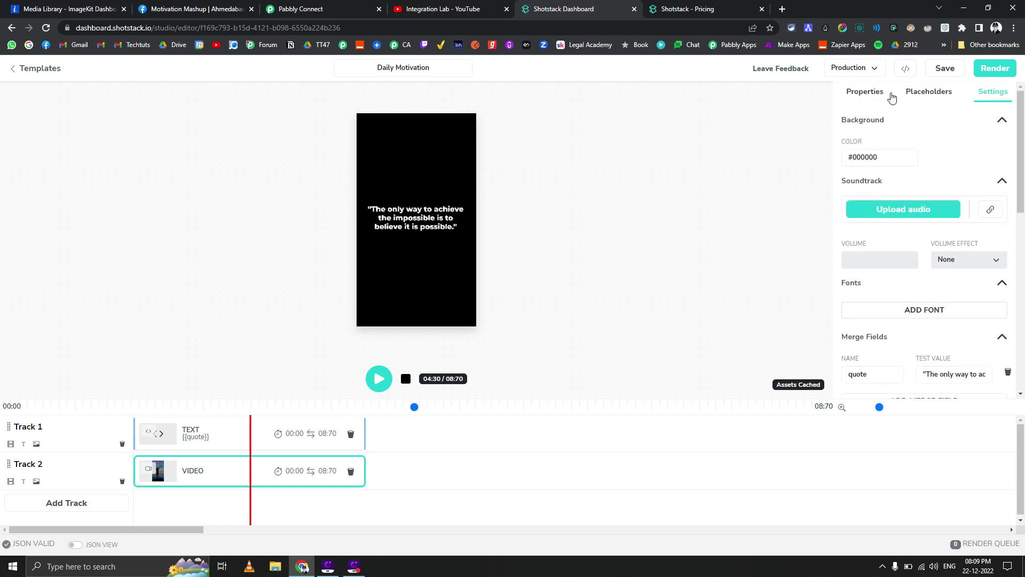
click(884, 96)
click(930, 97)
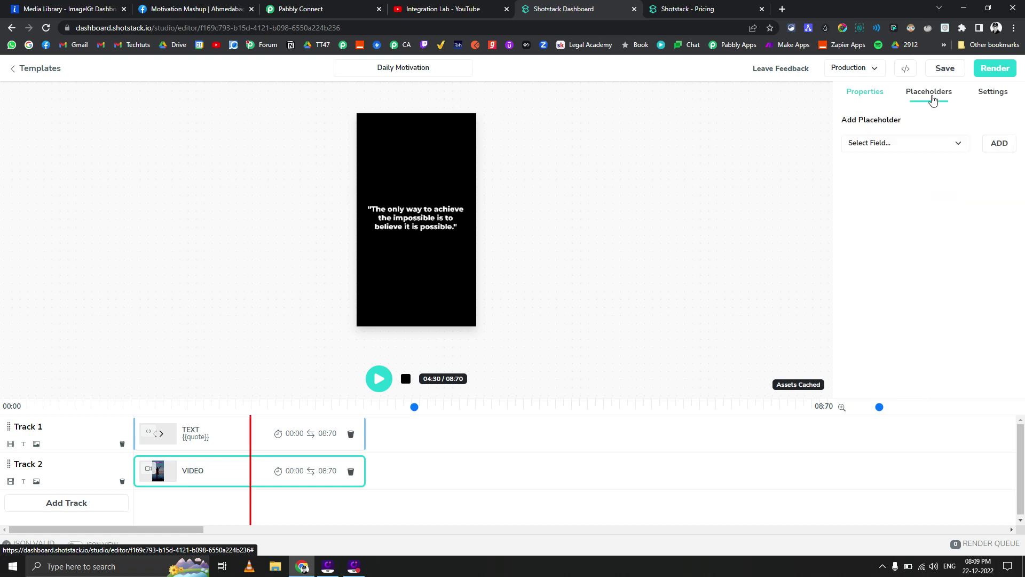
click(882, 91)
click(238, 438)
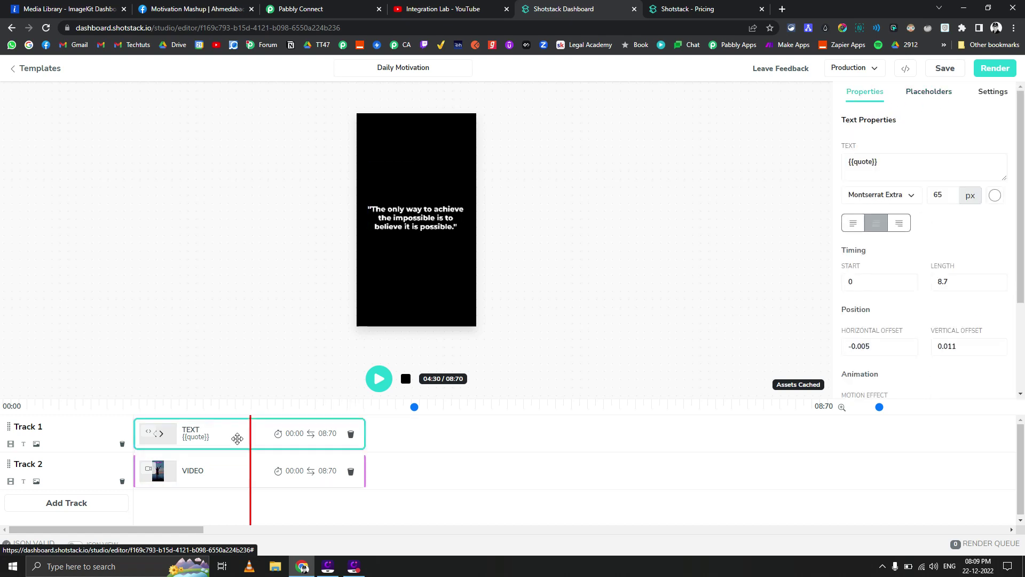
drag(892, 160, 843, 163)
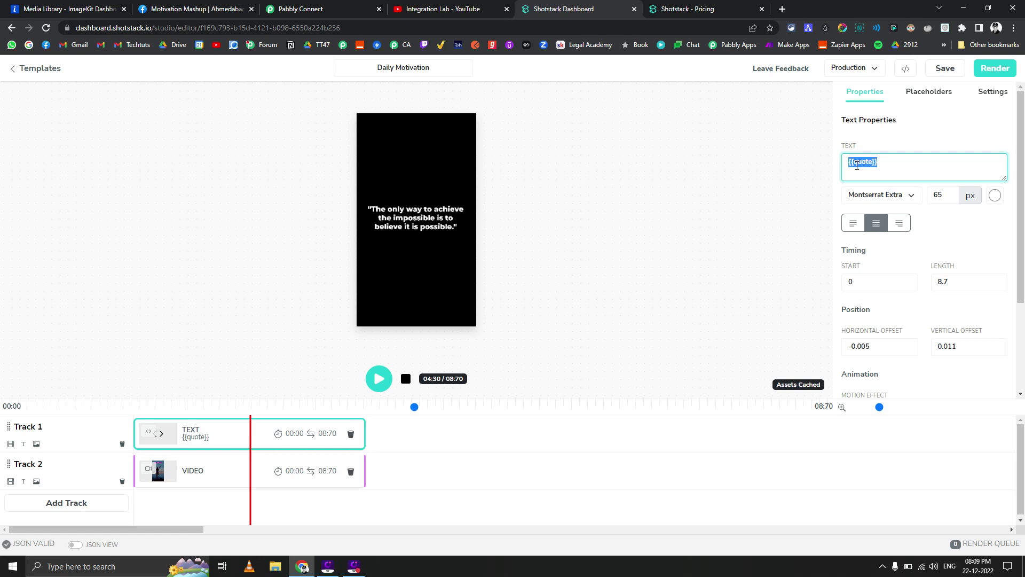
click(226, 472)
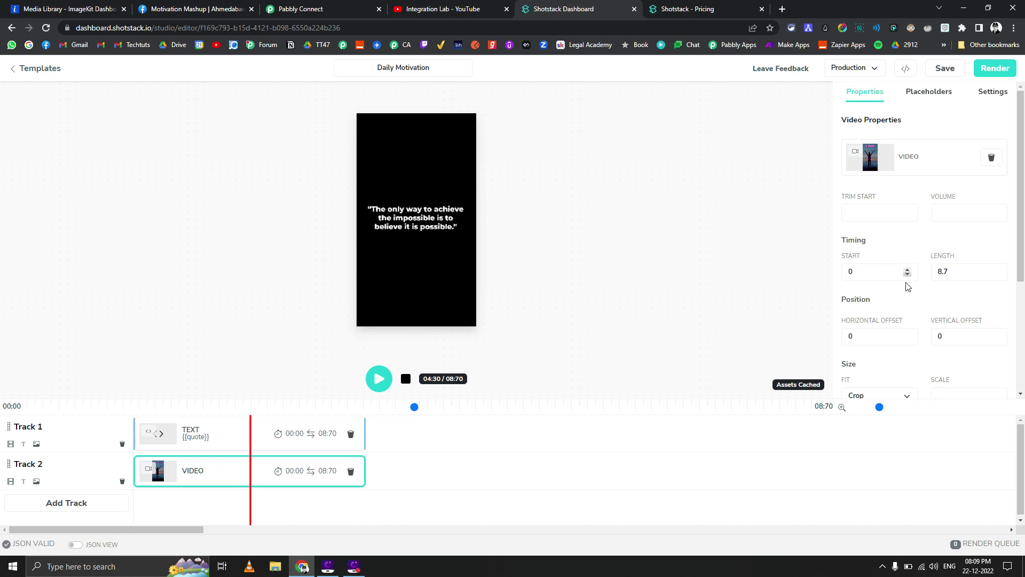
scroll(901, 296, down, 3)
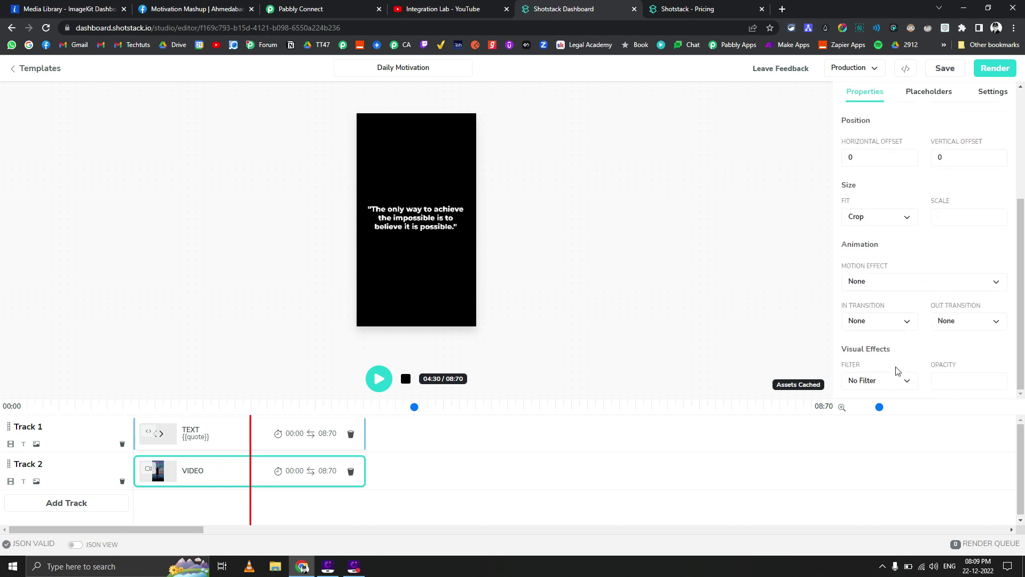
scroll(903, 363, up, 3)
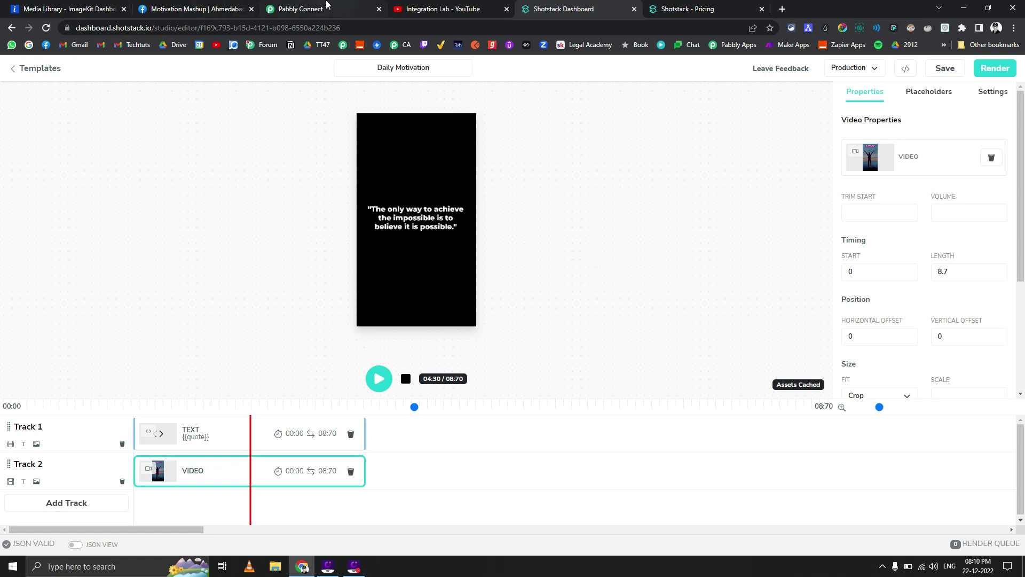
On the Motivation Mashup page, unmute and play the top quote video, then highlight its caption
click(181, 10)
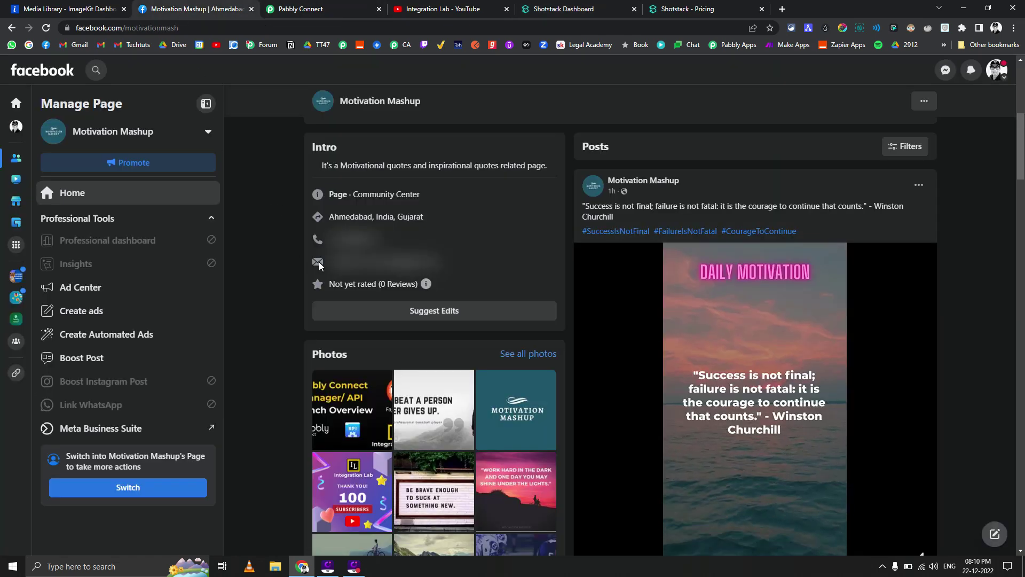
scroll(588, 337, down, 1)
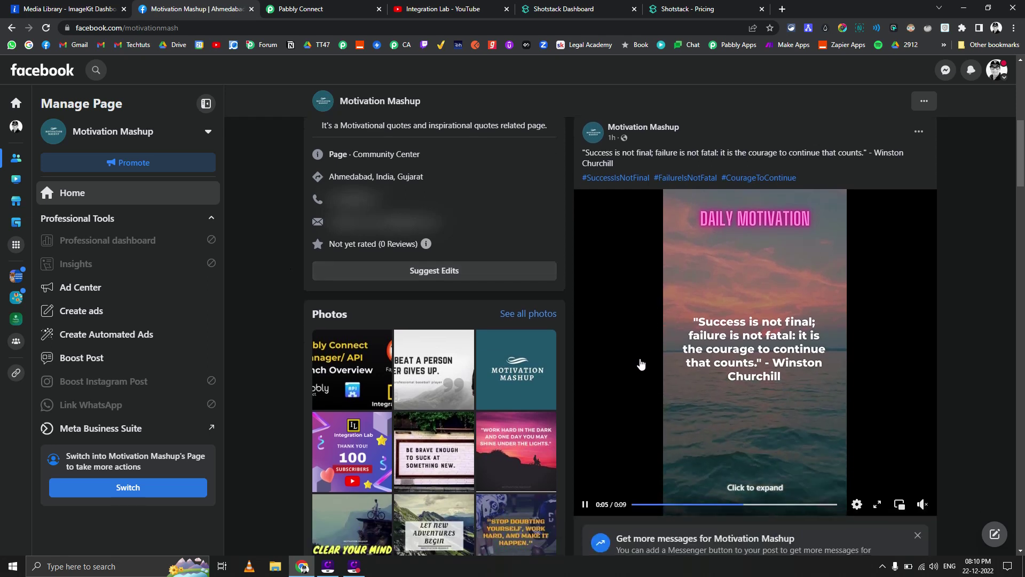
scroll(658, 360, down, 1)
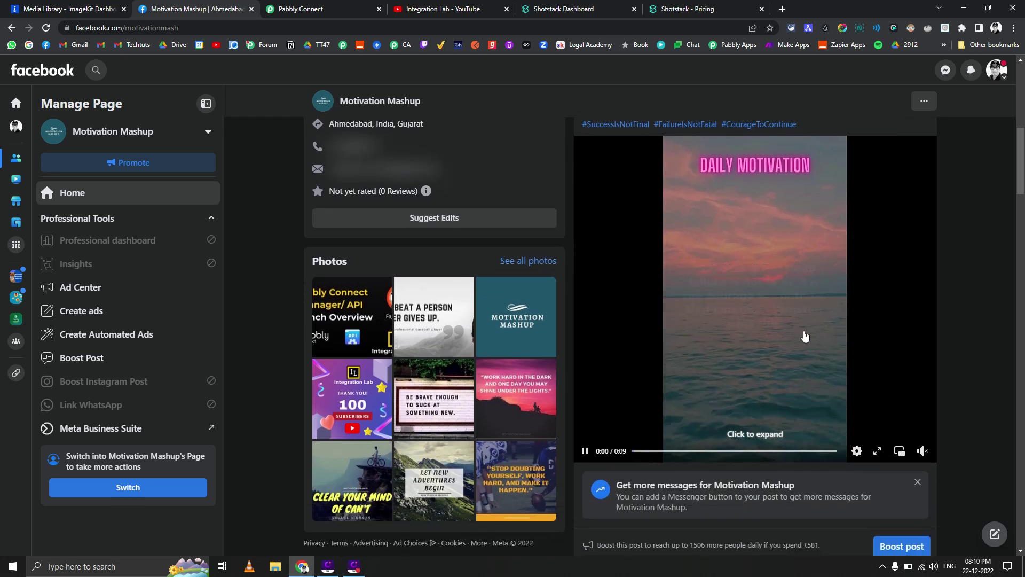
click(922, 451)
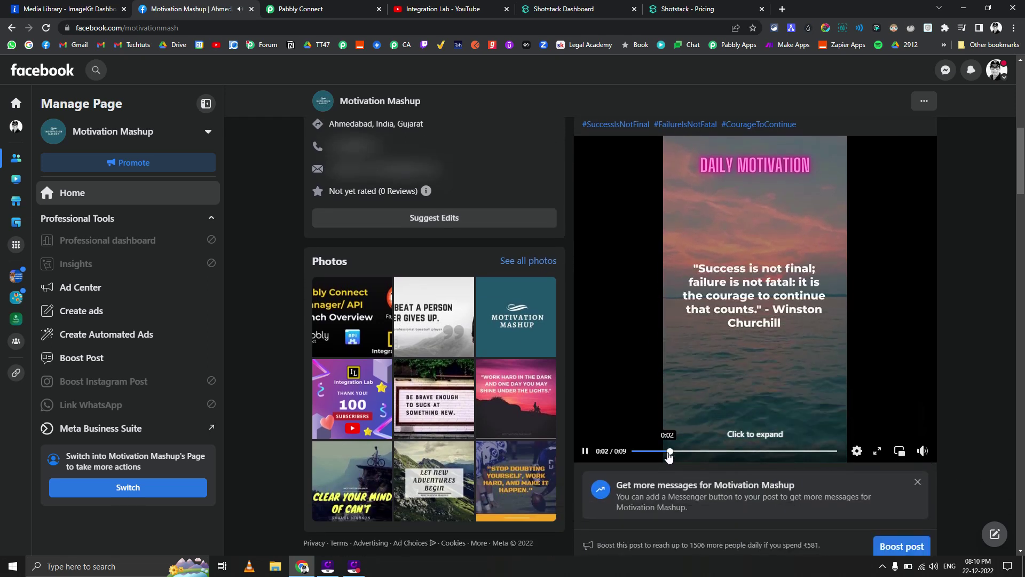
scroll(627, 427, up, 3)
scroll(601, 302, down, 2)
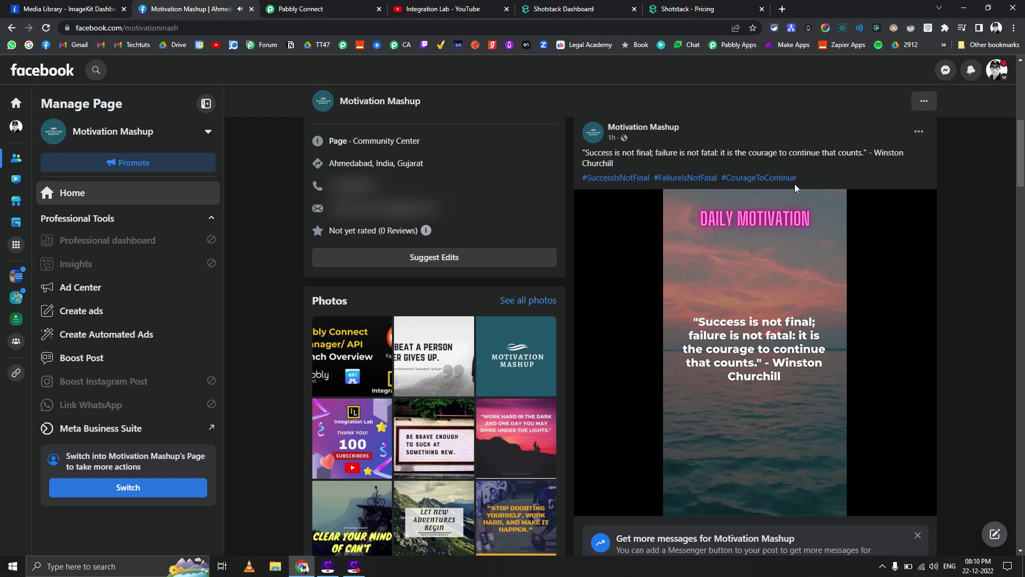
drag(797, 178, 582, 152)
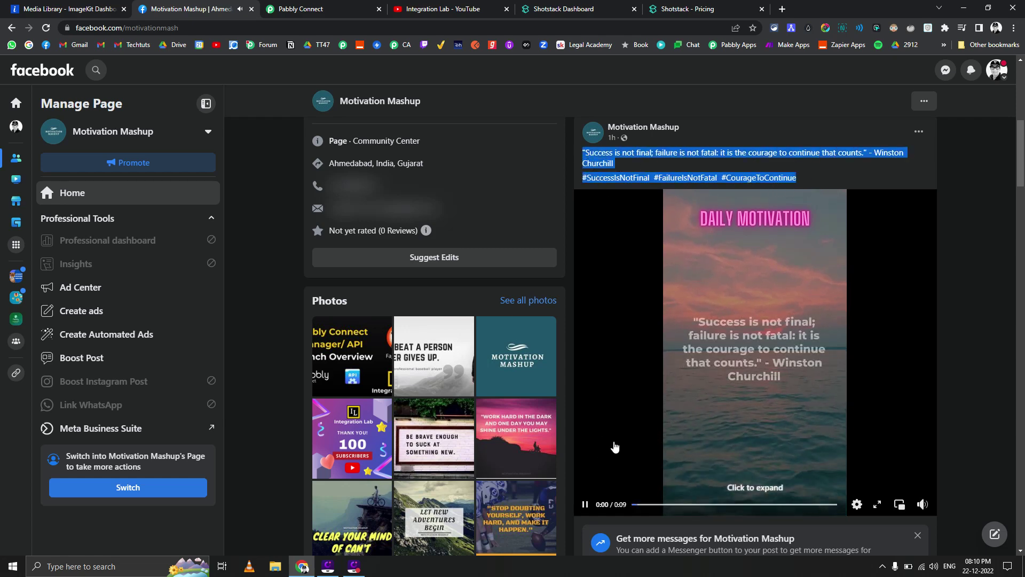
click(586, 502)
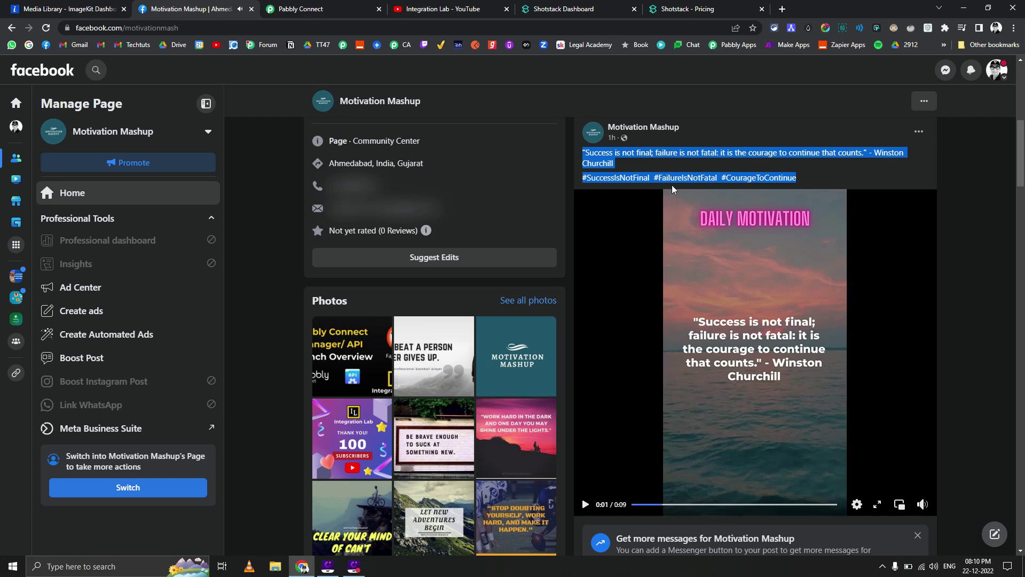
drag(800, 184, 583, 152)
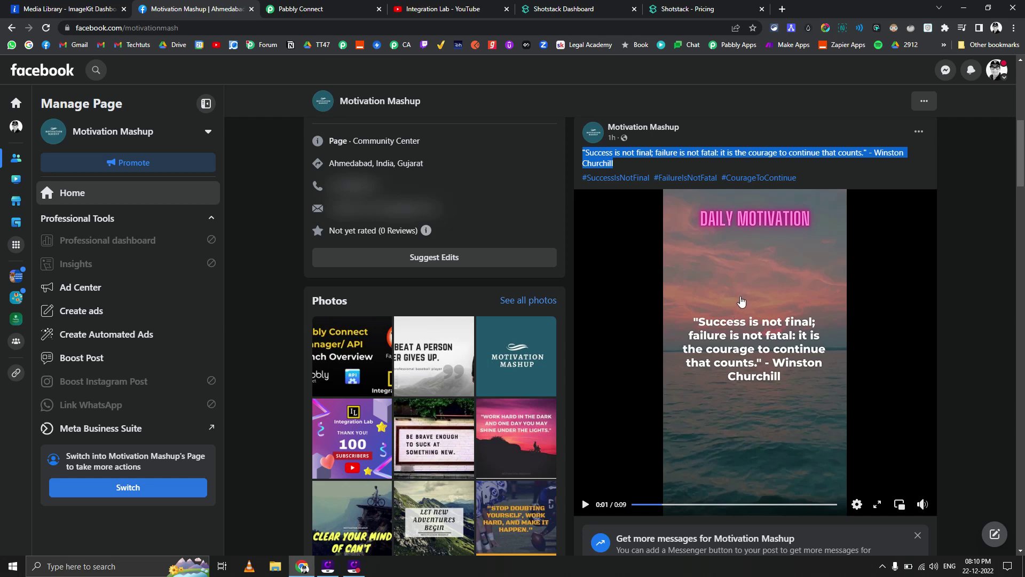
Scroll the Posts feed and highlight the 'Daily Motivational' prefix of the caption
scroll(741, 302, down, 3)
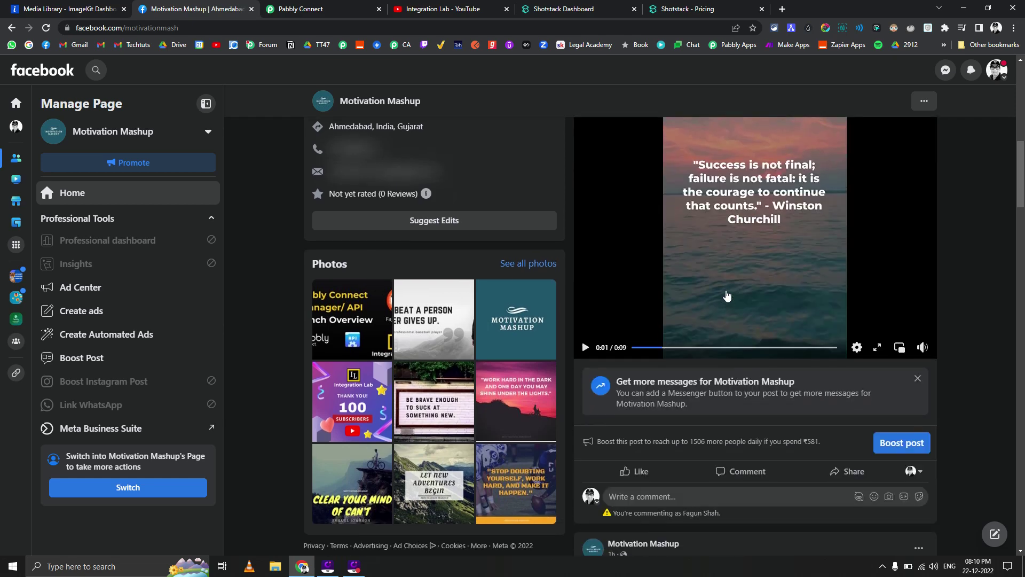
scroll(726, 297, up, 4)
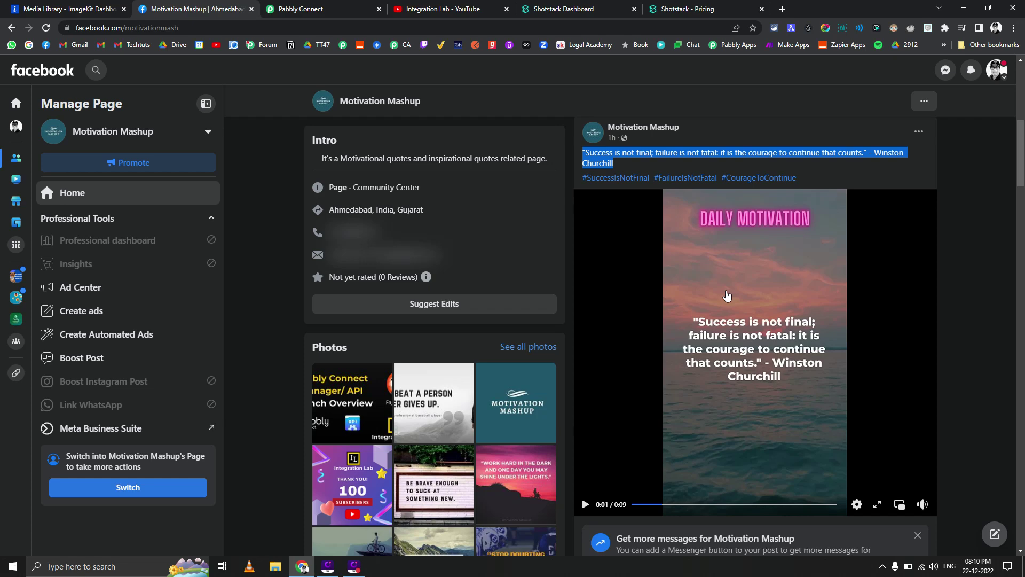
scroll(726, 295, down, 6)
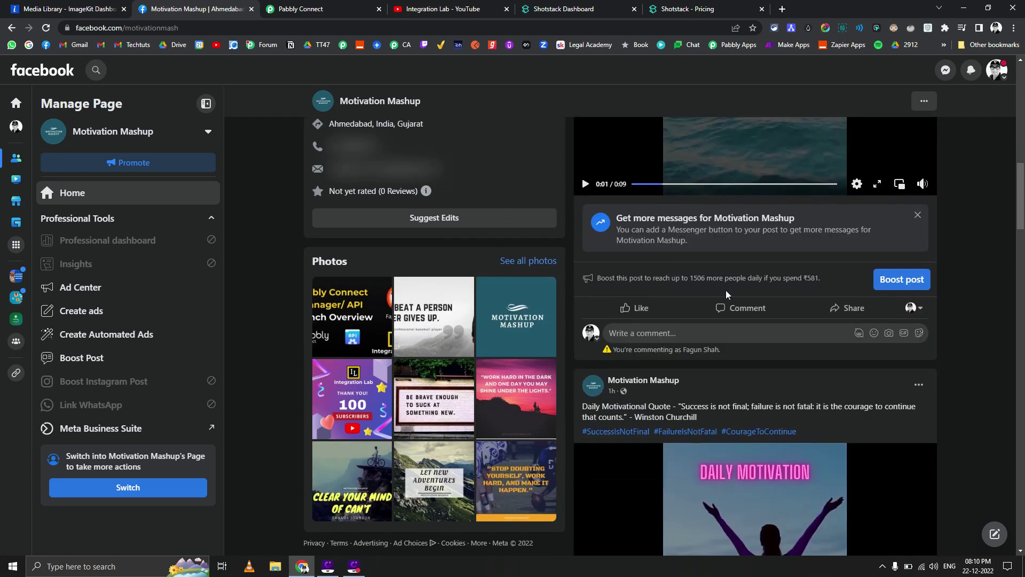
scroll(727, 295, up, 4)
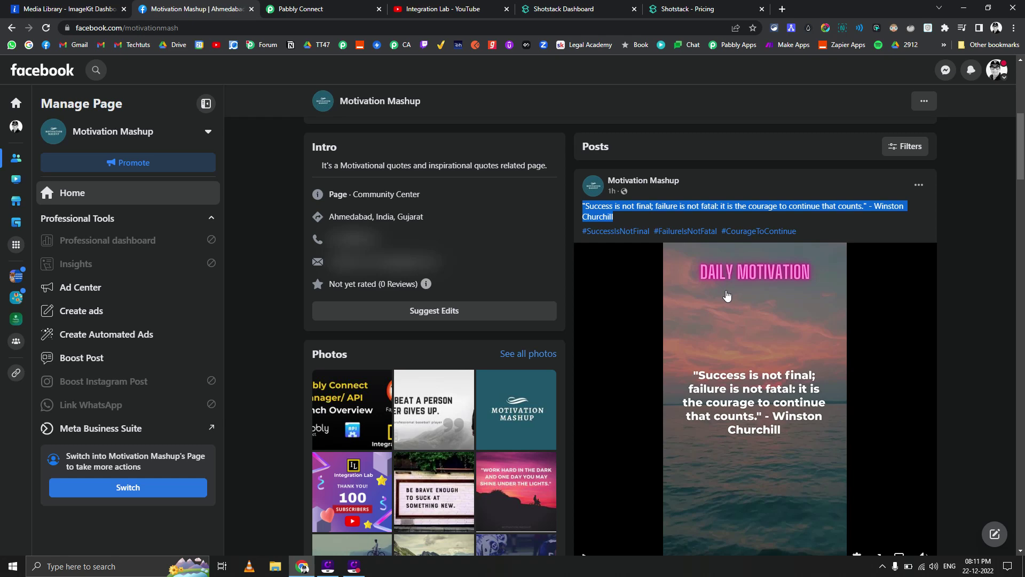
scroll(726, 295, down, 8)
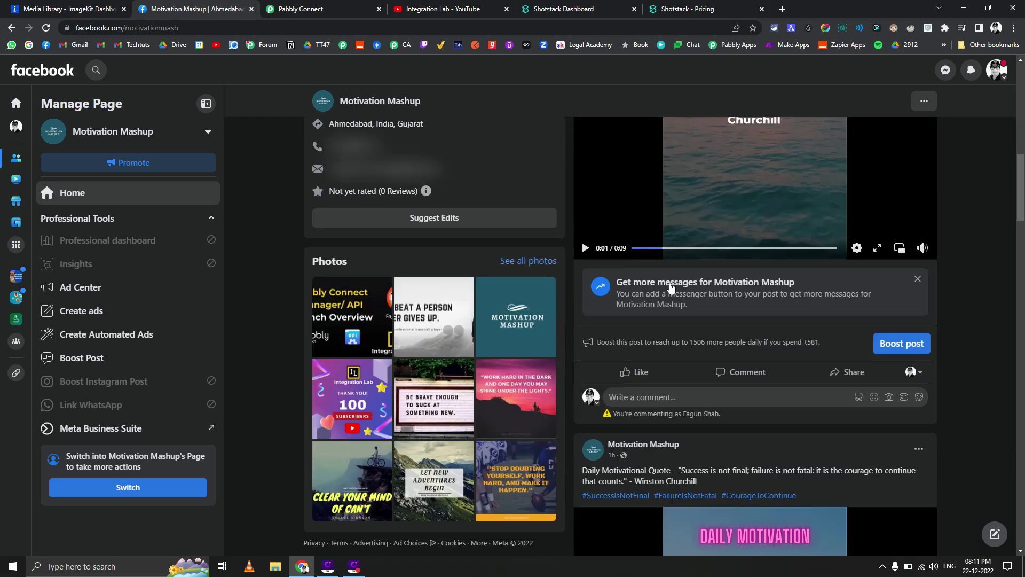
scroll(660, 300, up, 10)
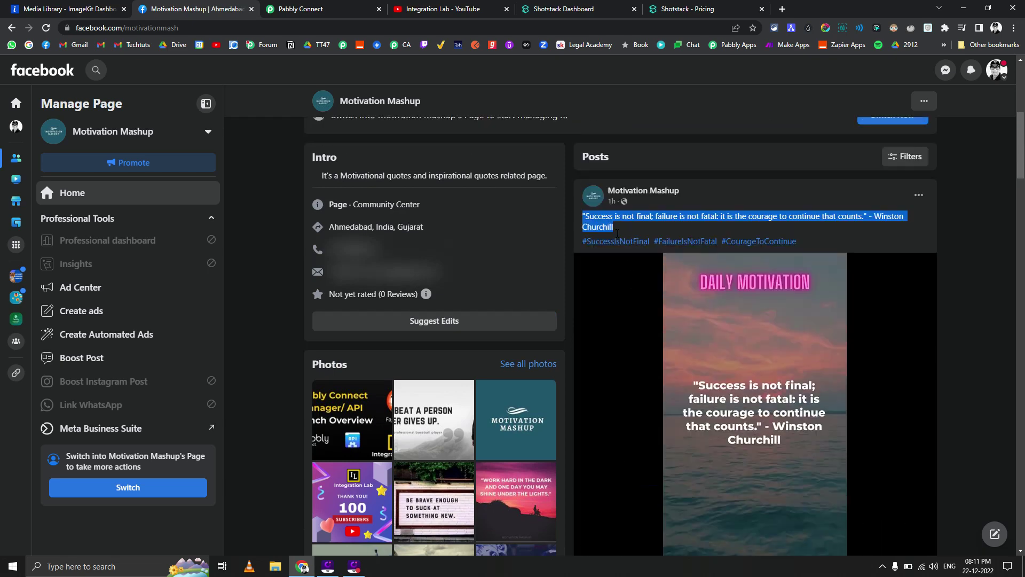
scroll(685, 302, down, 5)
scroll(688, 299, up, 3)
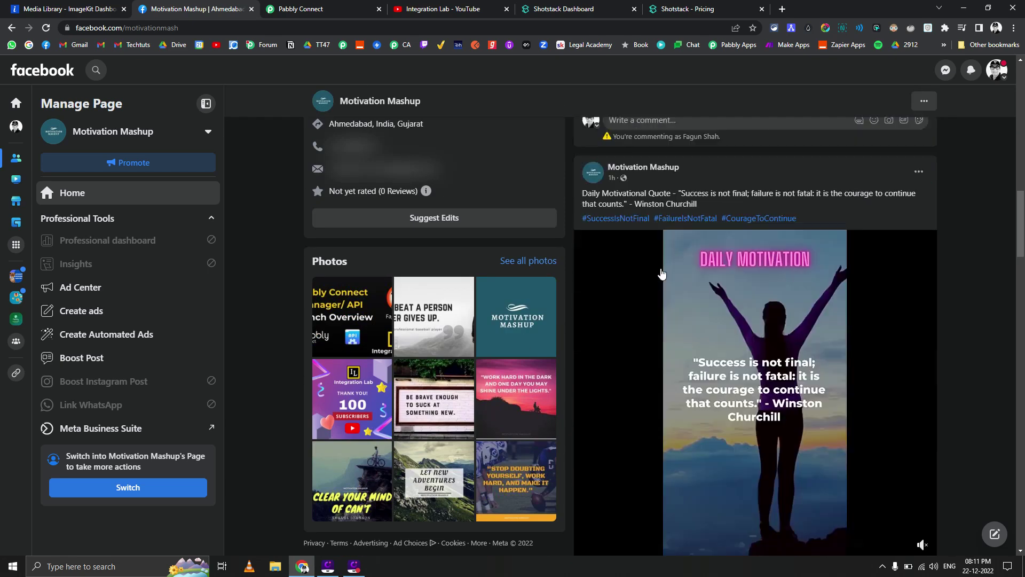
scroll(769, 342, down, 1)
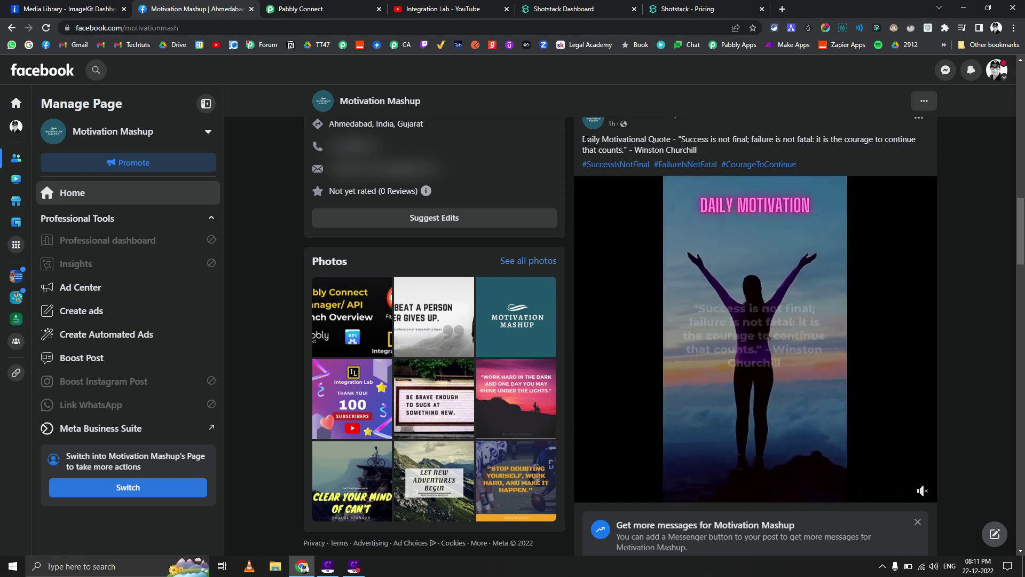
drag(582, 140, 669, 140)
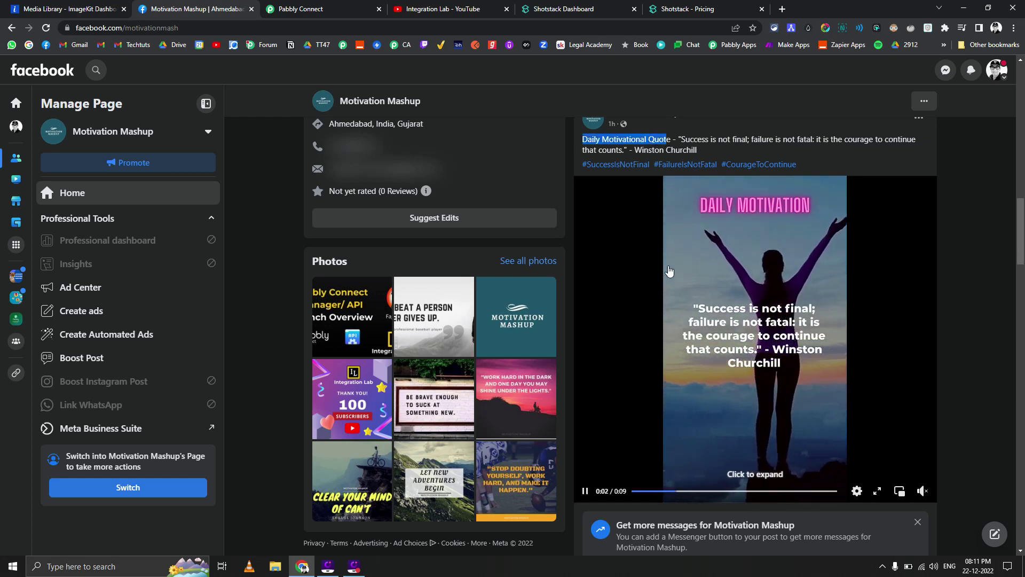
scroll(688, 267, up, 8)
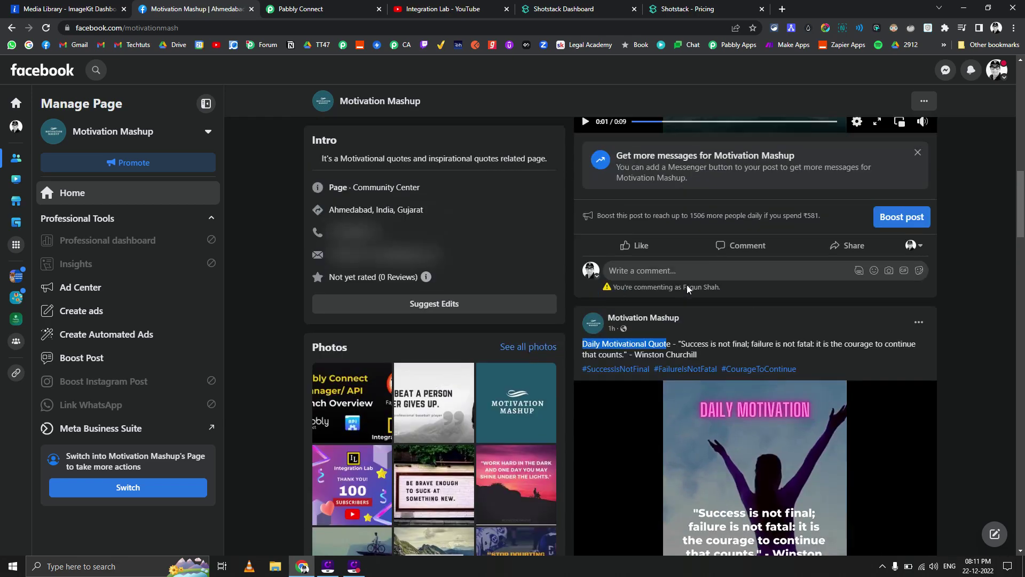
scroll(712, 244, down, 8)
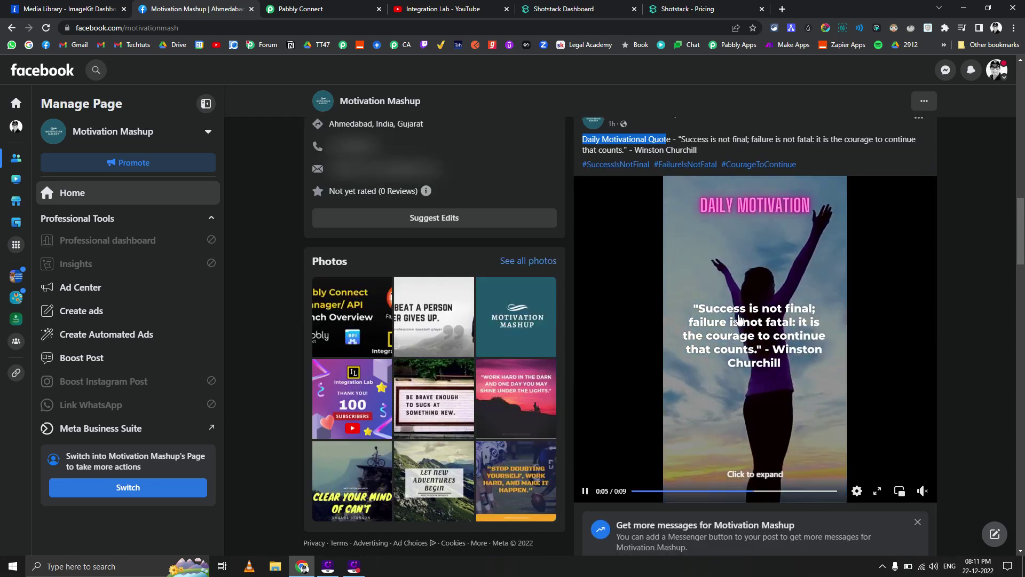
scroll(739, 319, up, 4)
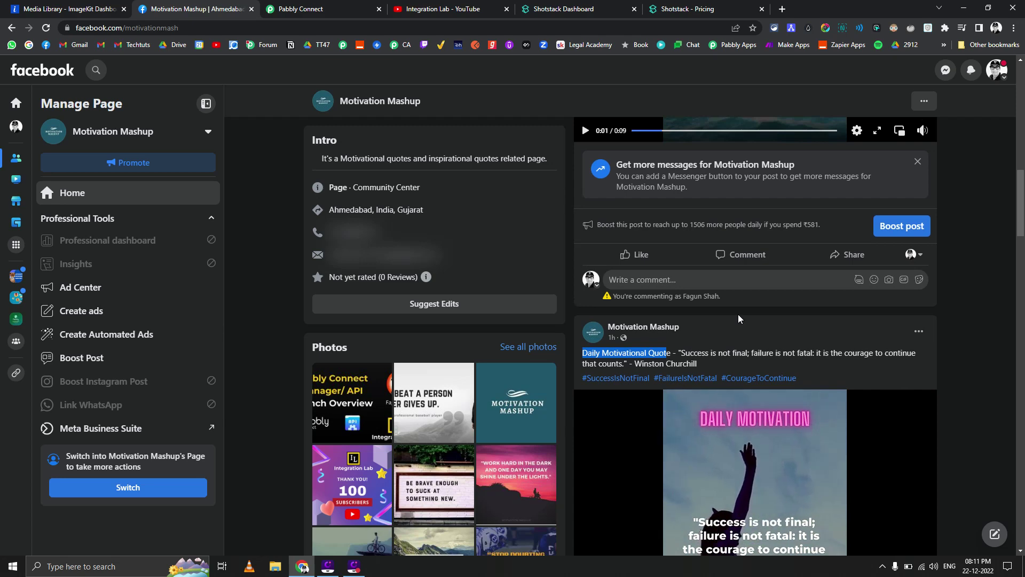
scroll(738, 319, down, 6)
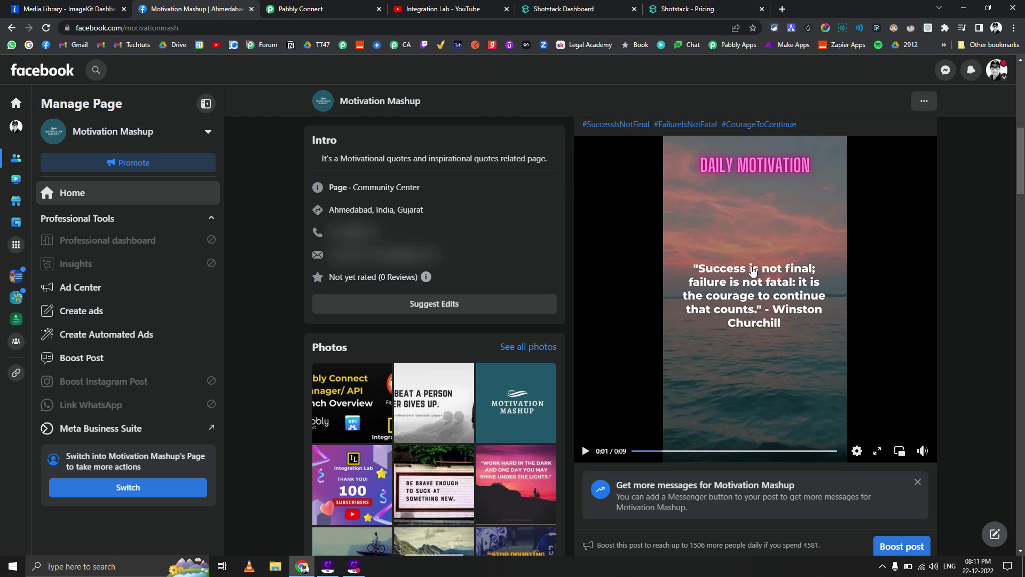
scroll(753, 271, down, 10)
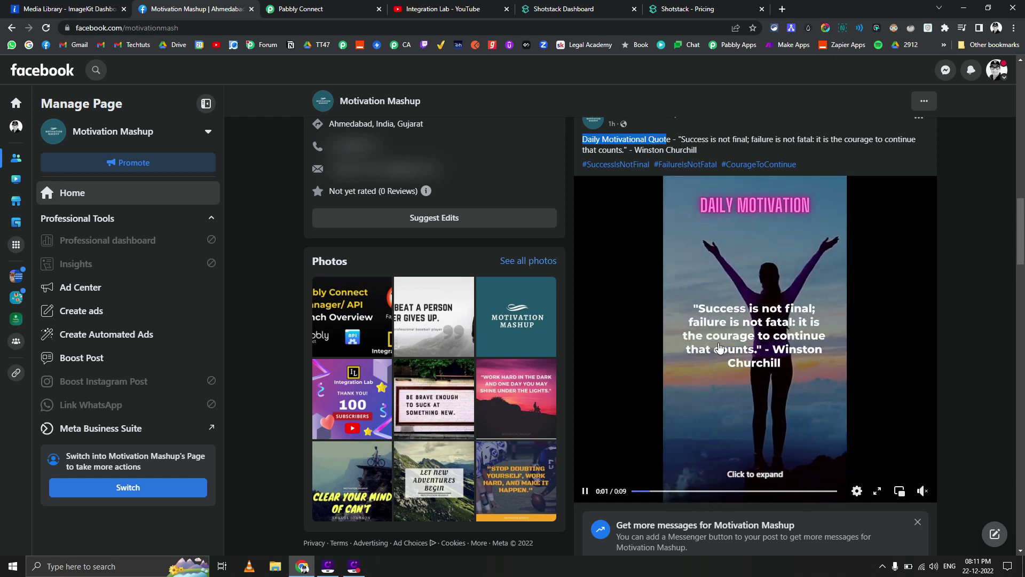
Leave the Shotstack editor for the template list, then go back to the 'Success is not final' Facebook post
click(575, 5)
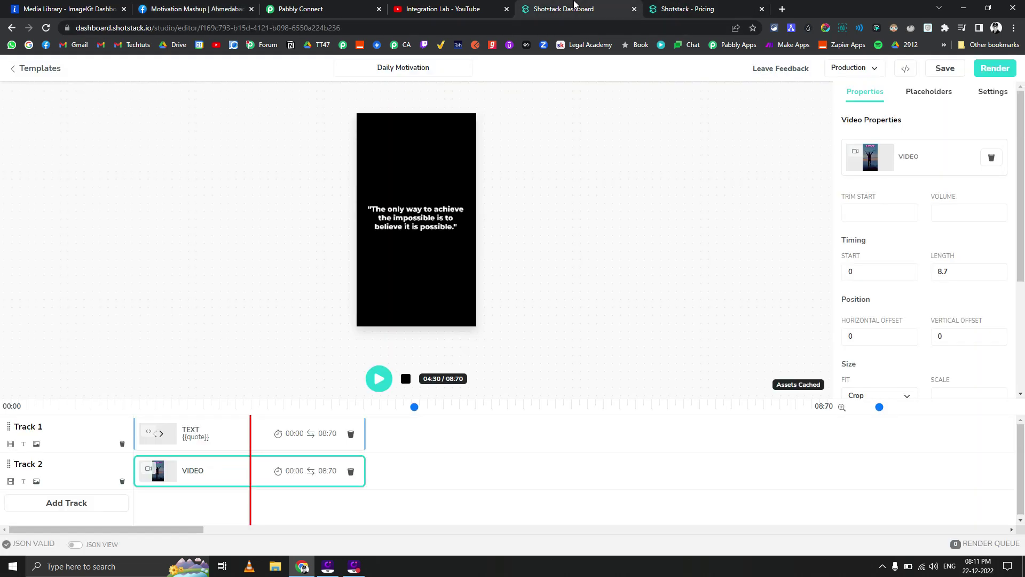
click(40, 68)
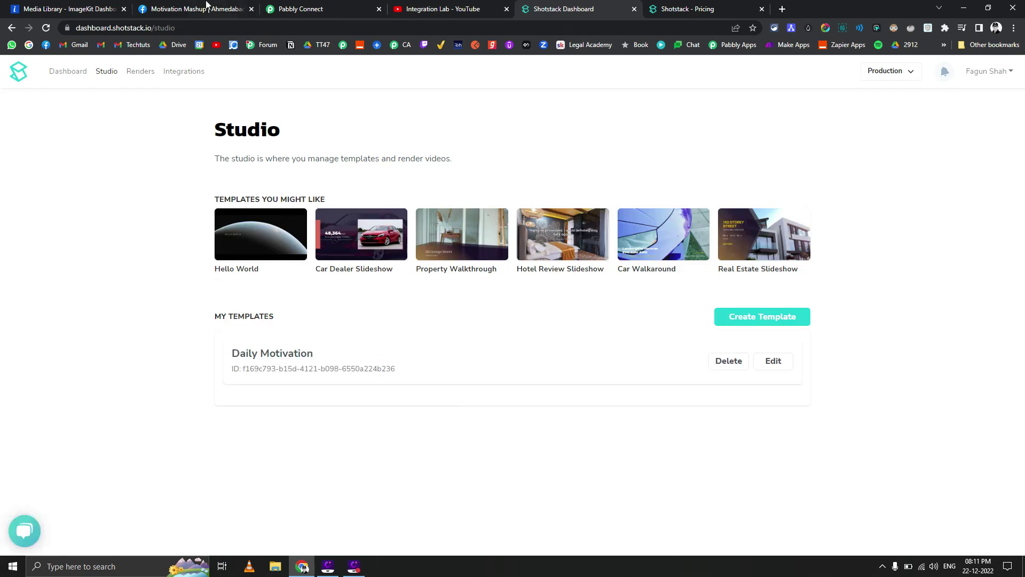
click(207, 5)
scroll(748, 358, down, 6)
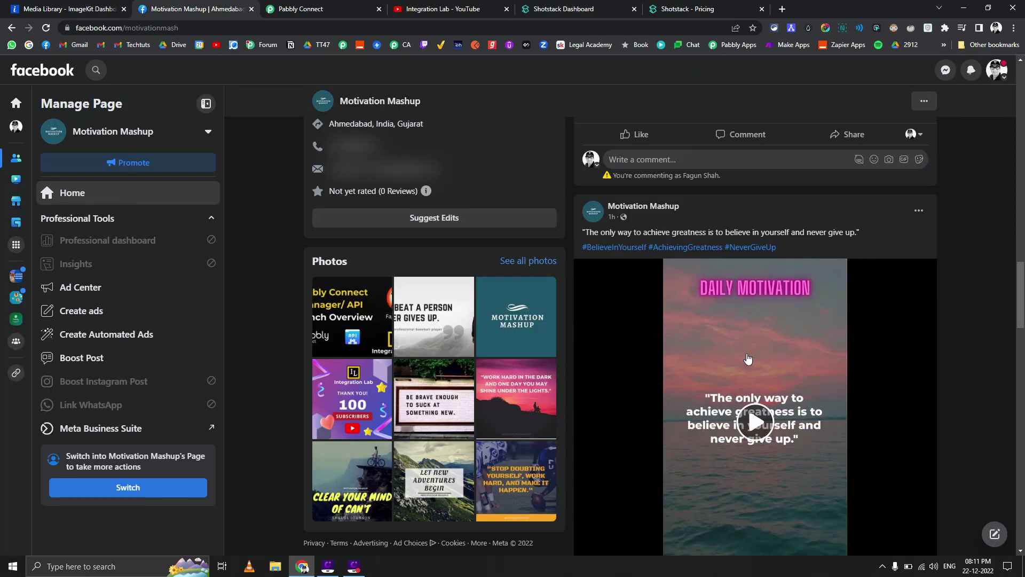
scroll(748, 359, up, 10)
drag(669, 300, 582, 300)
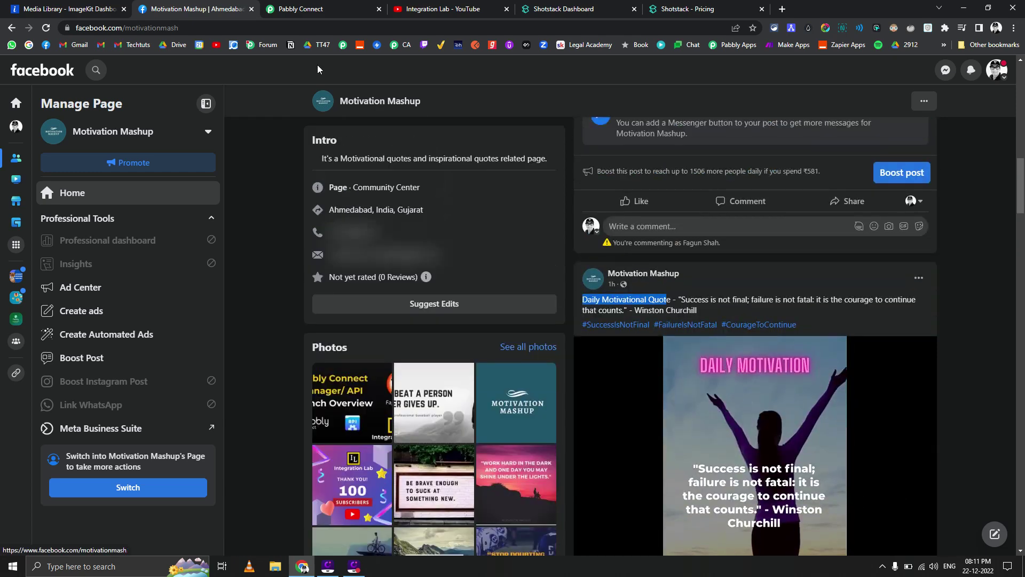
Enter 08:13 PM as the every-day trigger time, save it, and dismiss the success message
click(319, 13)
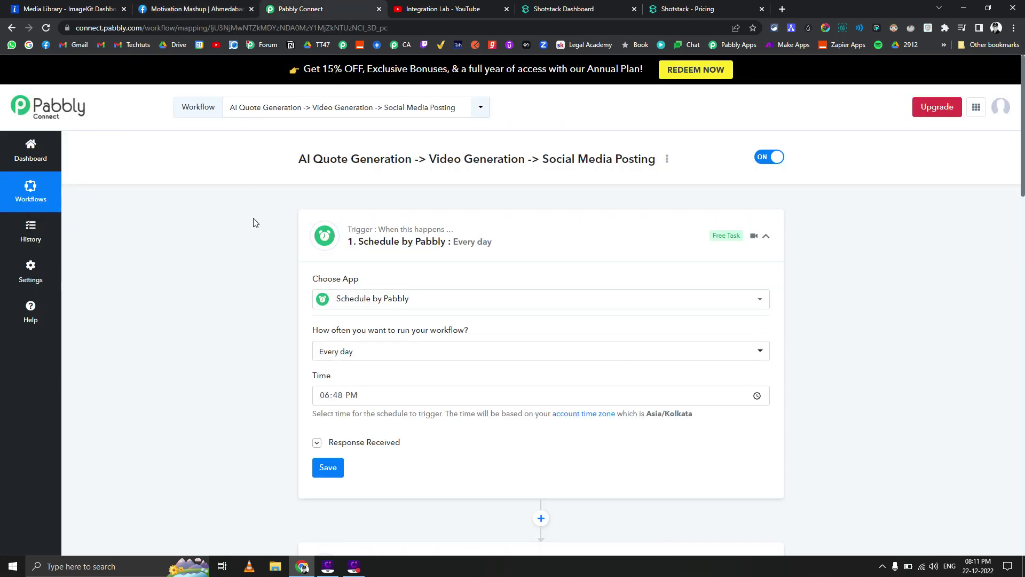
mouse_move(377, 243)
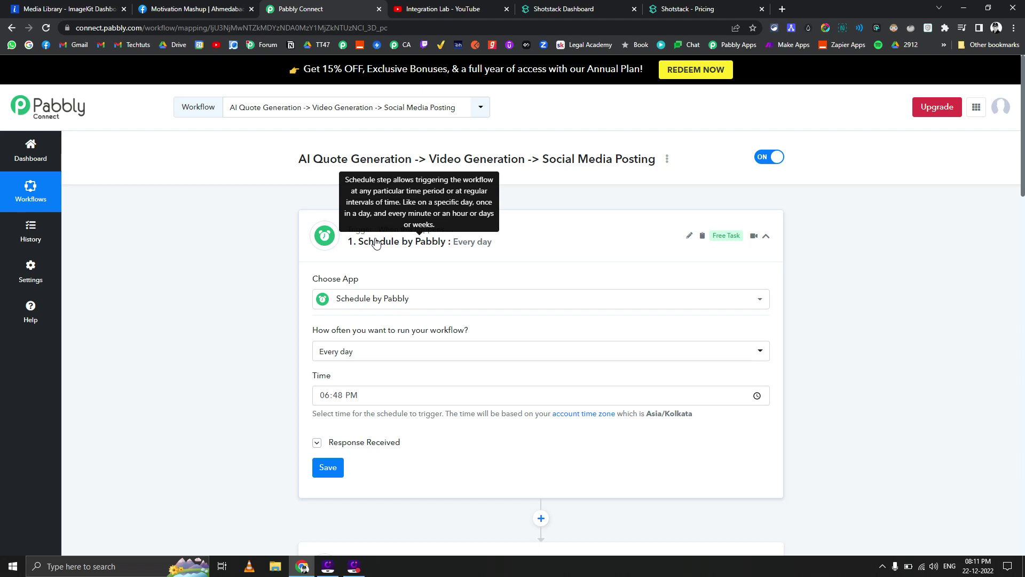
scroll(238, 250, down, 2)
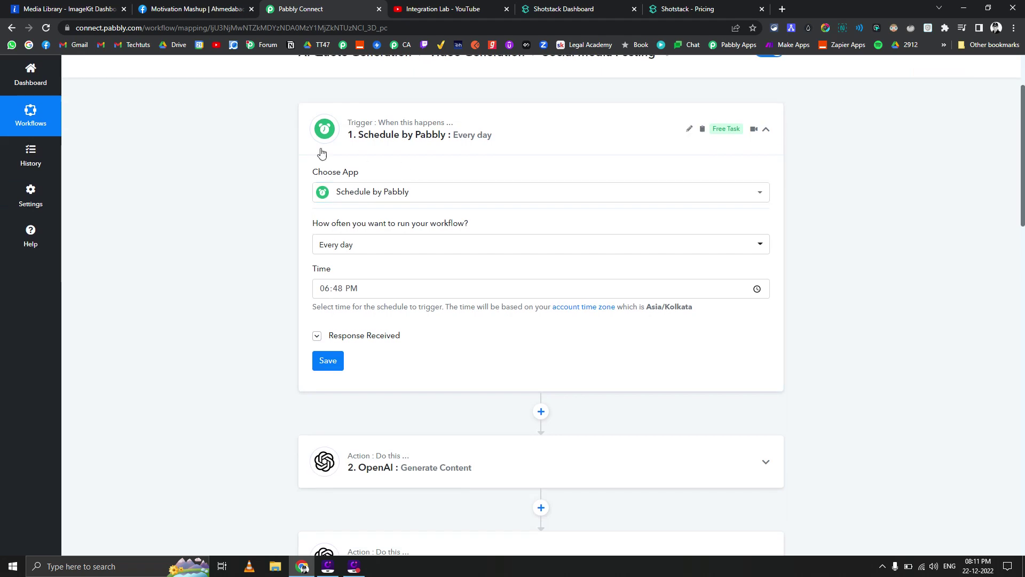
scroll(308, 261, down, 2)
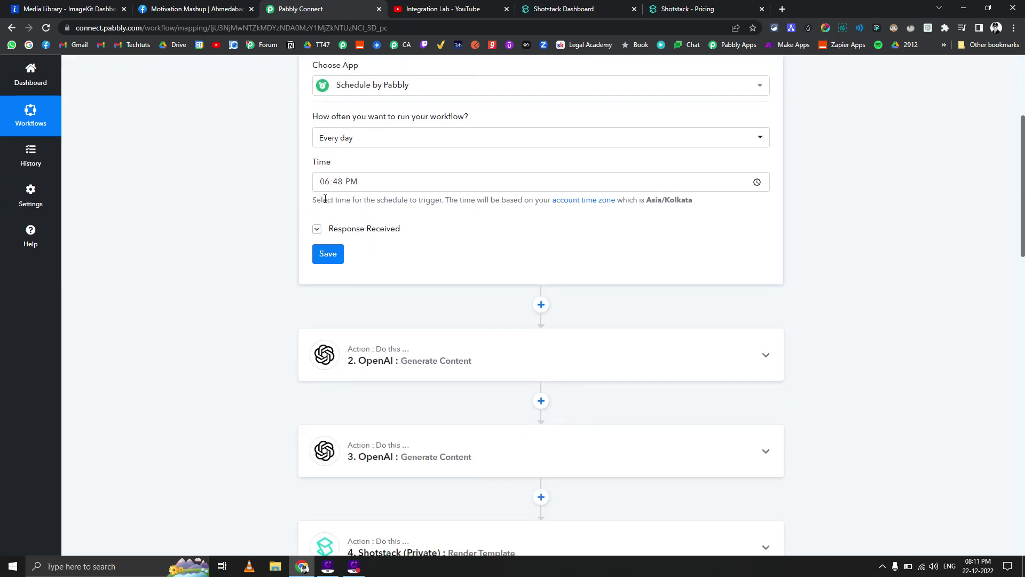
click(324, 182)
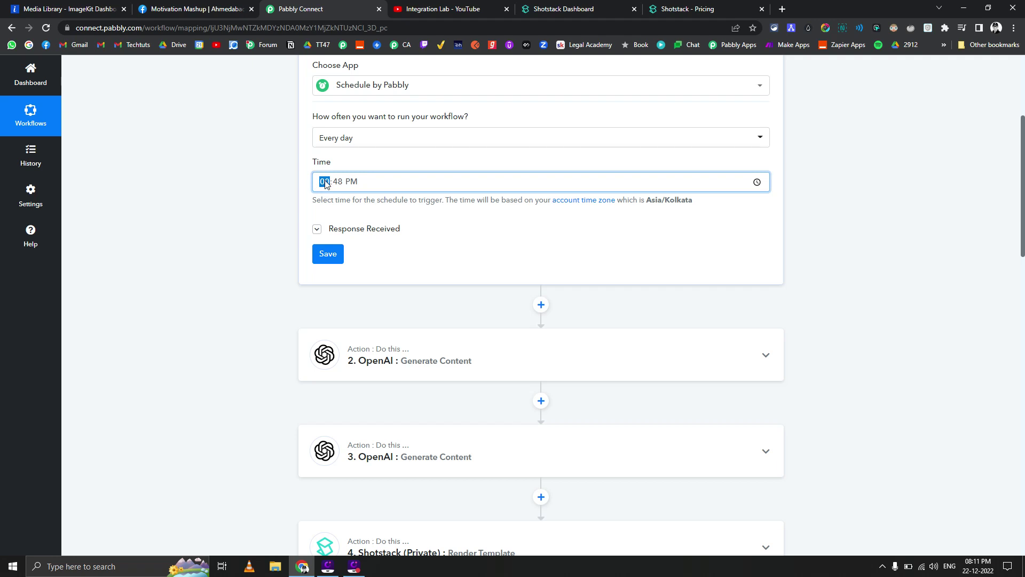
text(8)
text(12)
text(13)
click(314, 252)
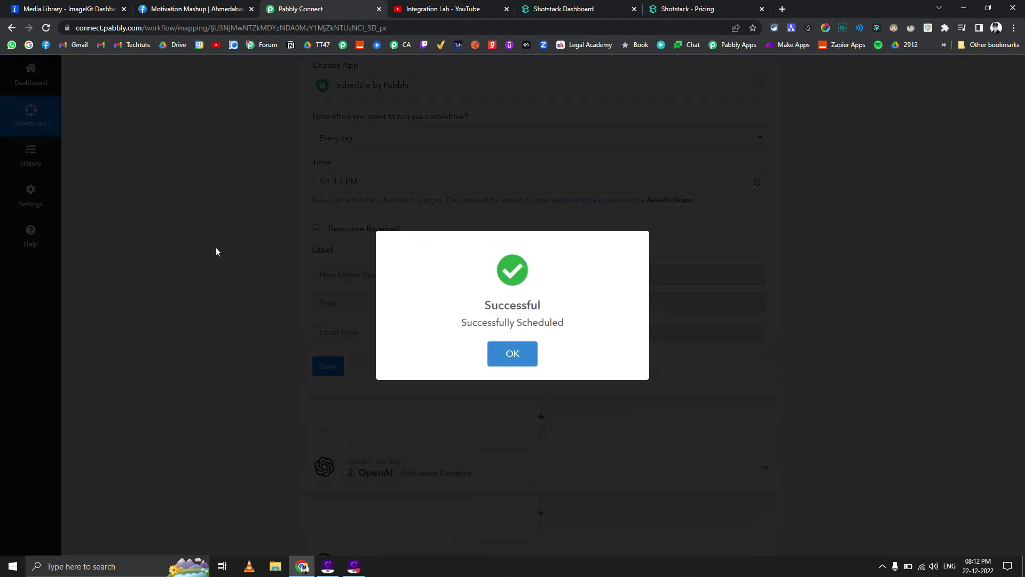
click(510, 353)
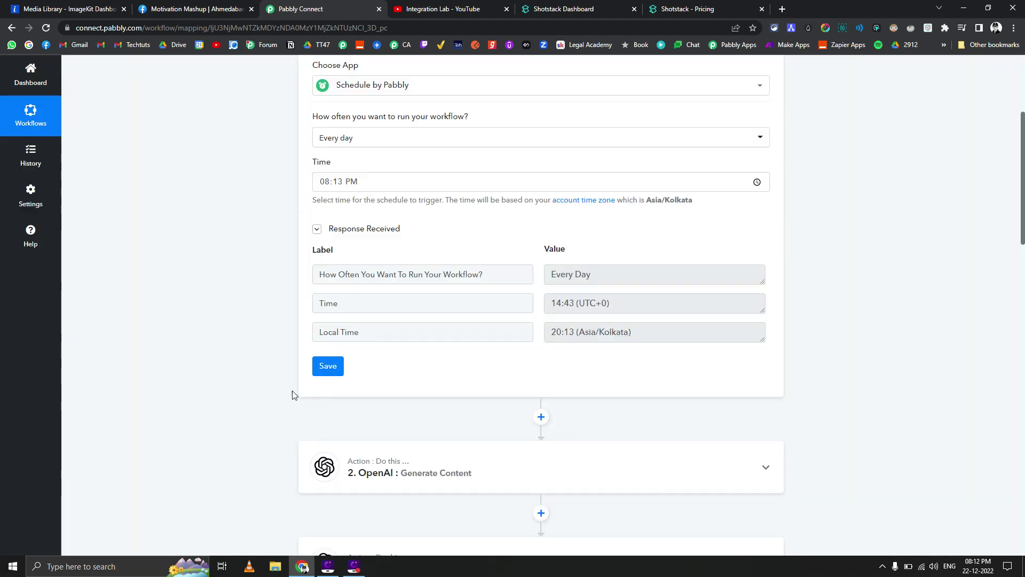
scroll(290, 394, down, 3)
Expand the first OpenAI step and inspect the generated motivational quote in its response
click(343, 332)
scroll(254, 319, down, 5)
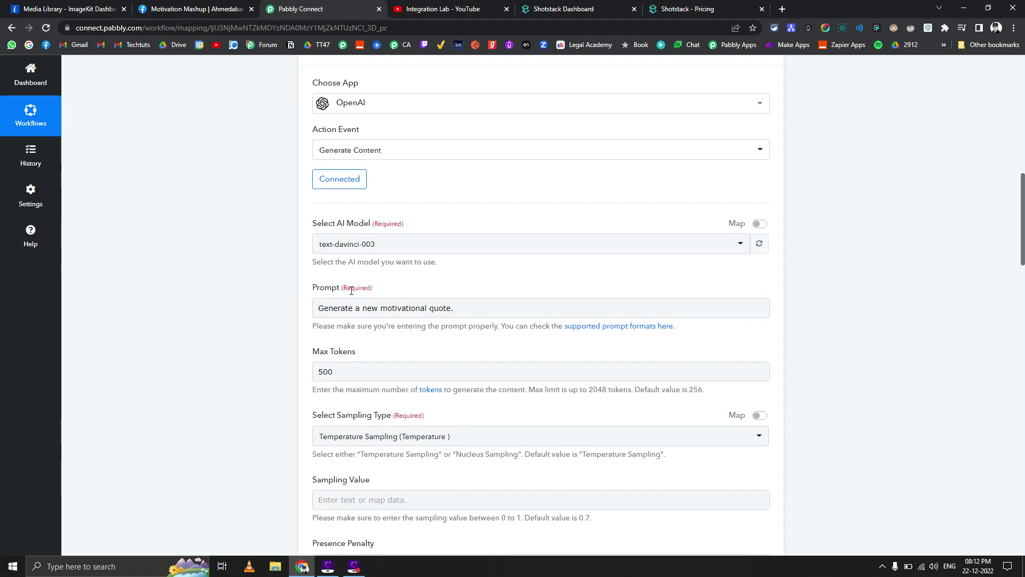
scroll(243, 306, down, 10)
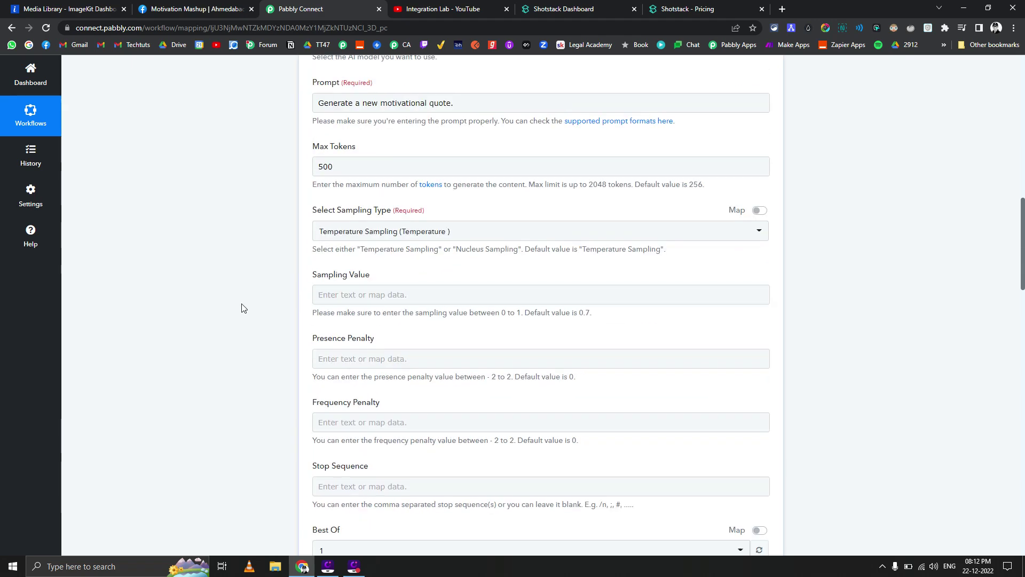
click(317, 315)
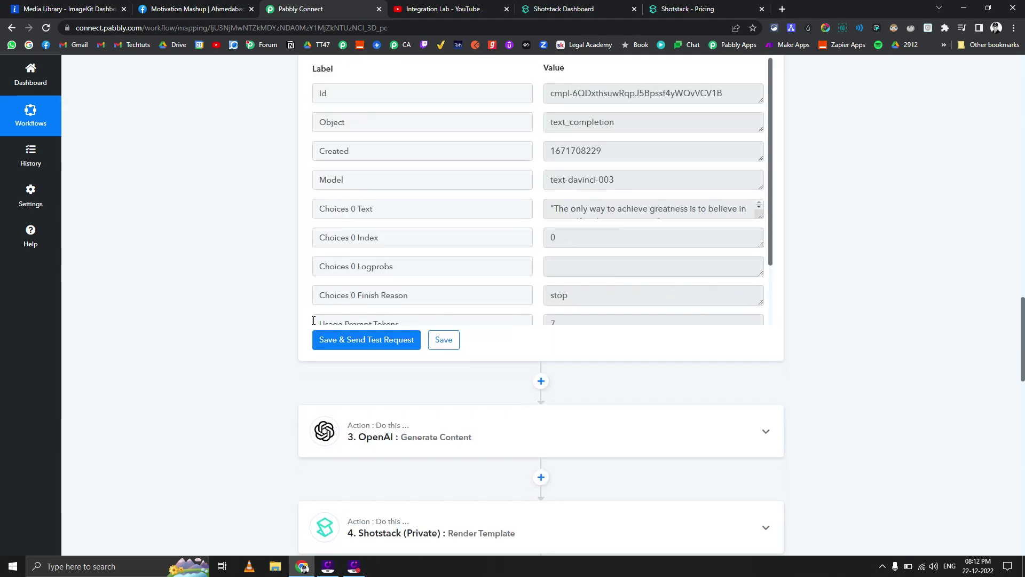
double_click(578, 208)
scroll(424, 298, down, 1)
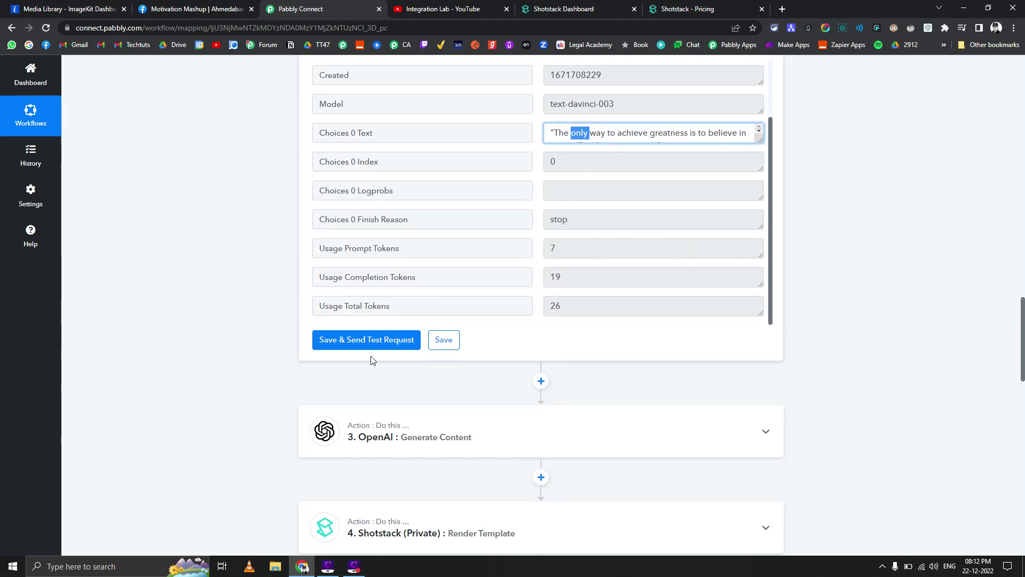
Expand the second OpenAI step to view its hashtags: #BelieveInYourself #AchievingGreatness #NeverGiveUp
click(374, 432)
scroll(260, 340, down, 5)
scroll(260, 340, down, 2)
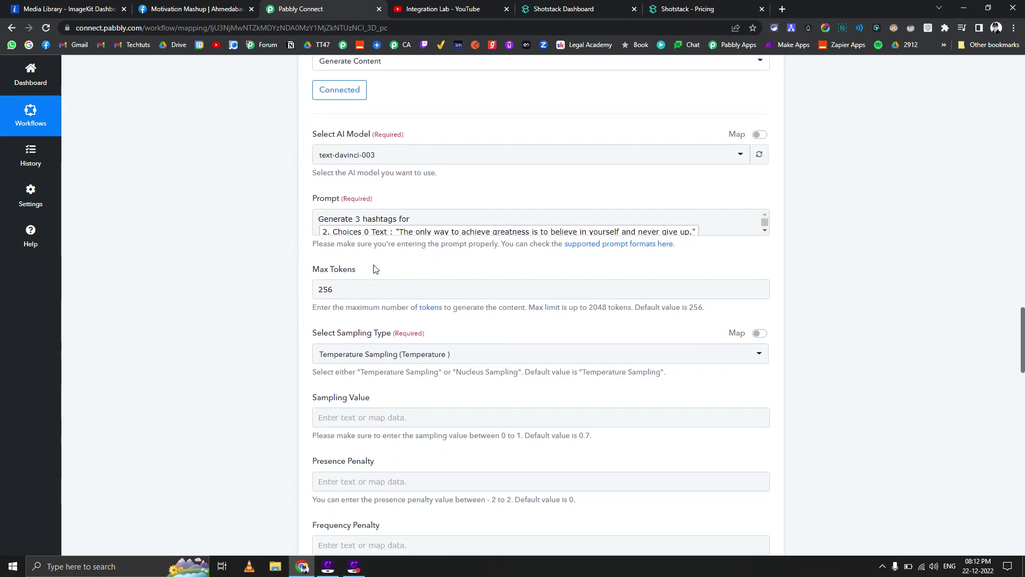
click(347, 221)
click(270, 293)
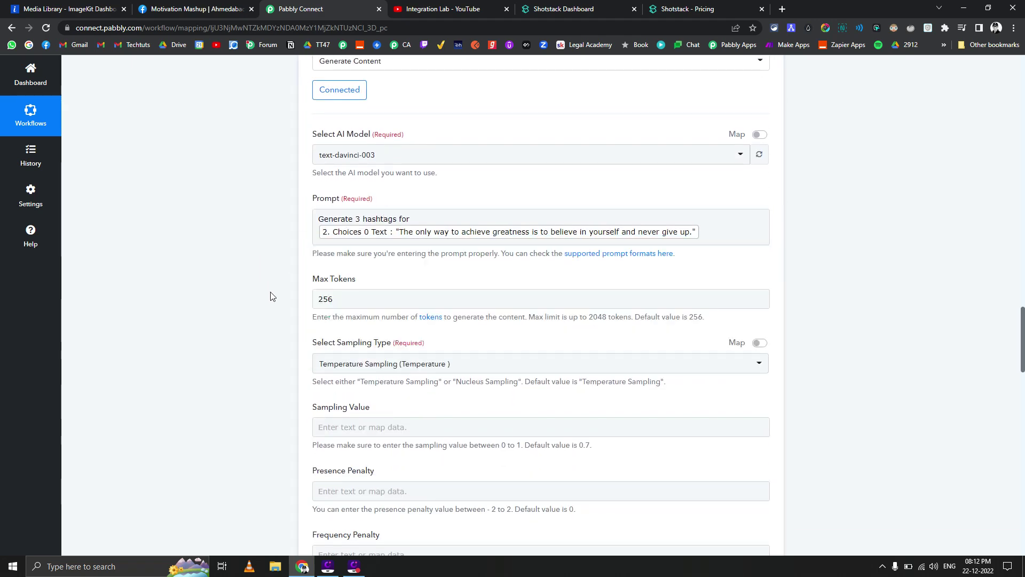
scroll(288, 319, down, 5)
scroll(299, 317, down, 4)
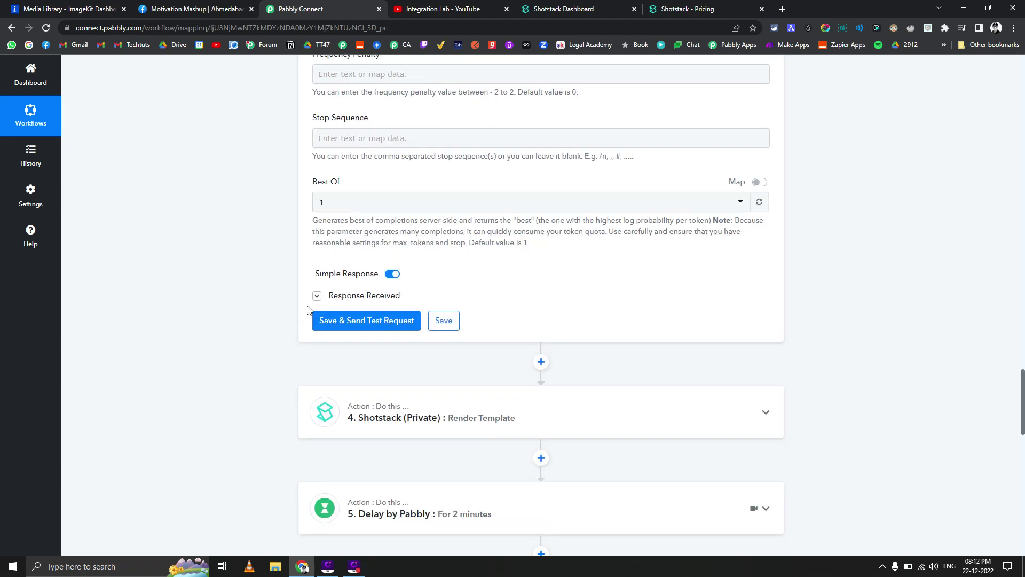
click(317, 295)
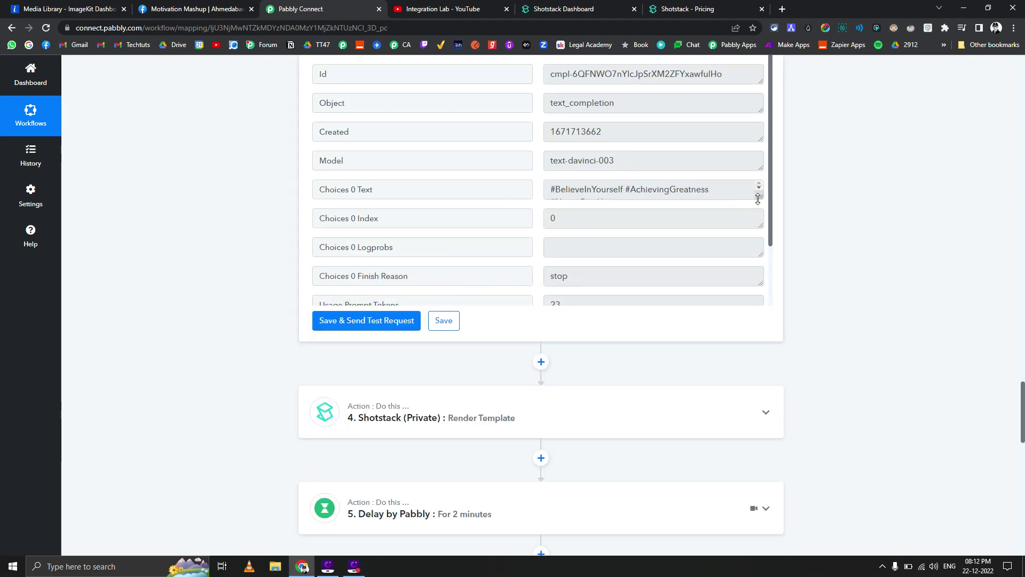
drag(758, 199, 755, 252)
drag(717, 220, 489, 186)
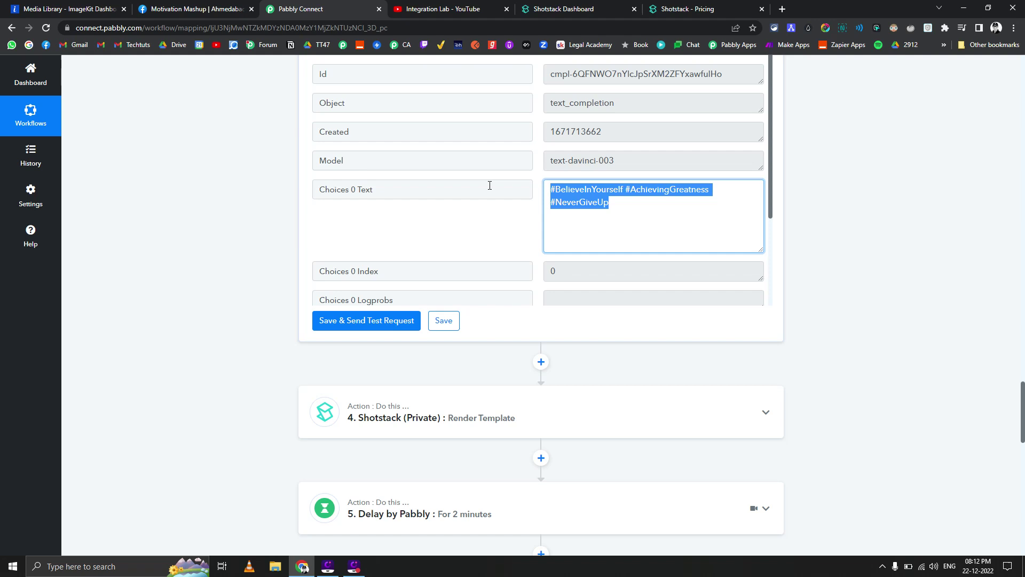
click(256, 239)
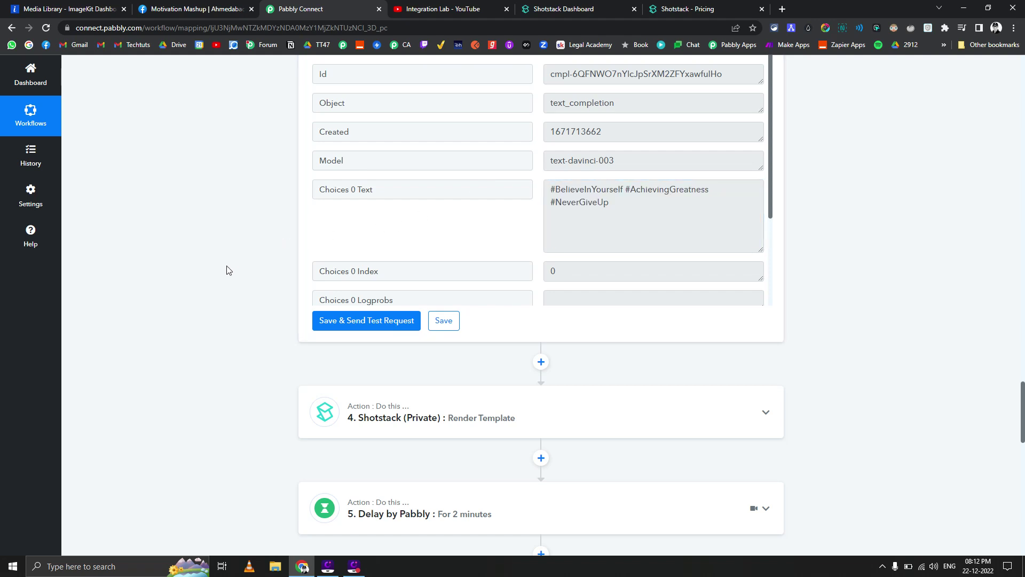
scroll(227, 269, down, 3)
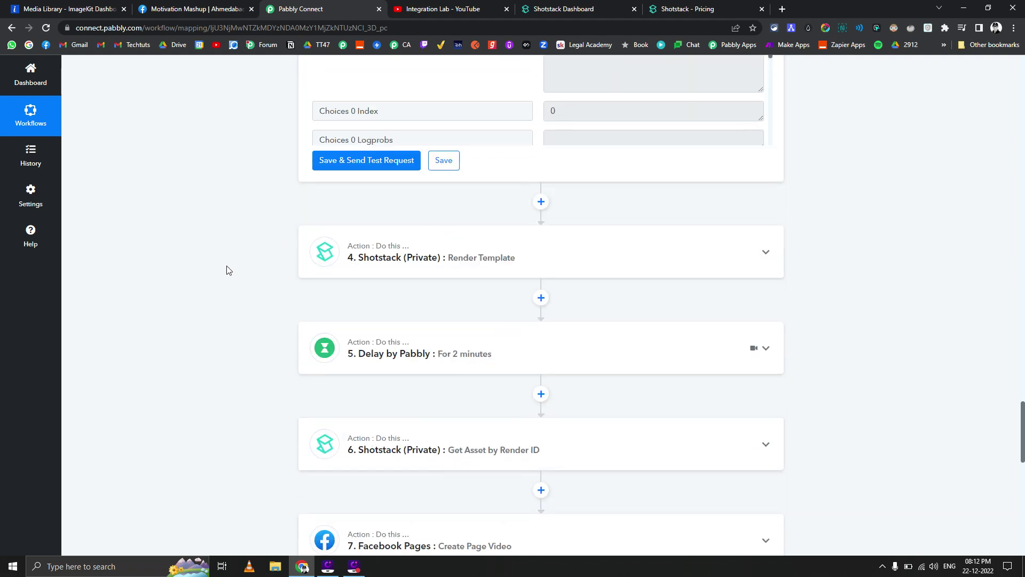
Expand the Shotstack Render Template step and compare it with the Daily Motivation template in Studio
click(389, 241)
scroll(202, 279, down, 2)
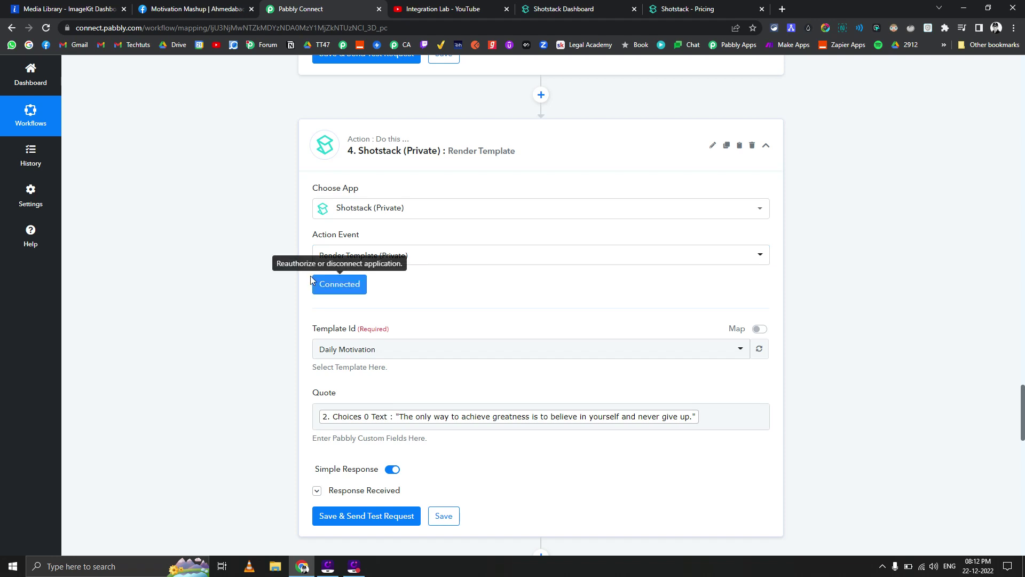
click(564, 9)
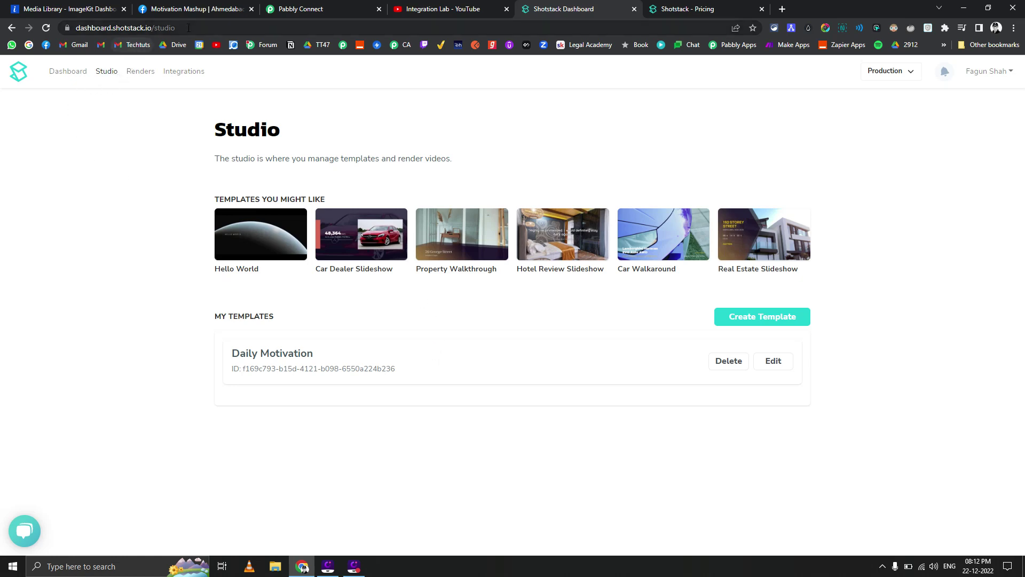
click(196, 9)
click(307, 6)
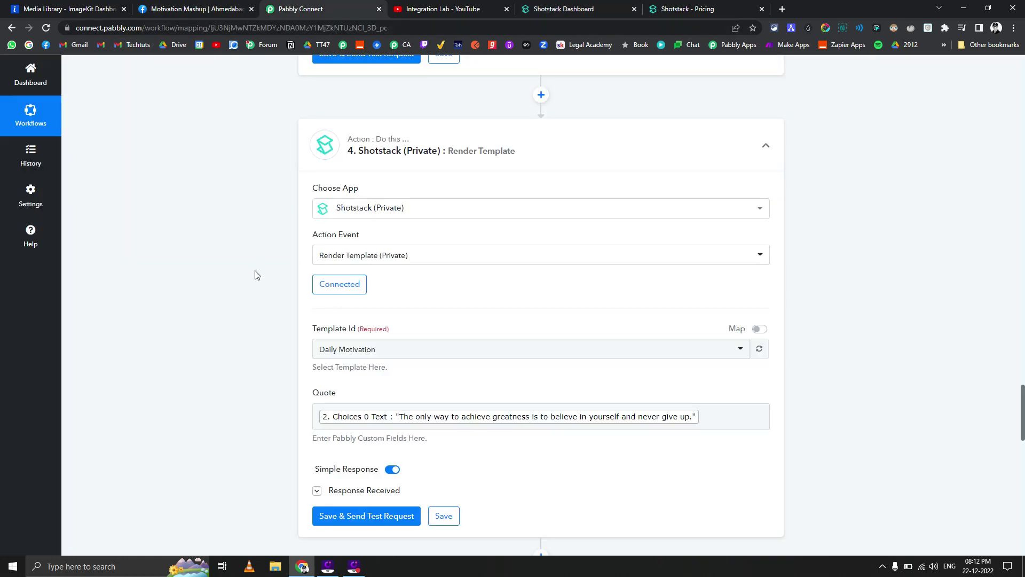
scroll(234, 288, down, 1)
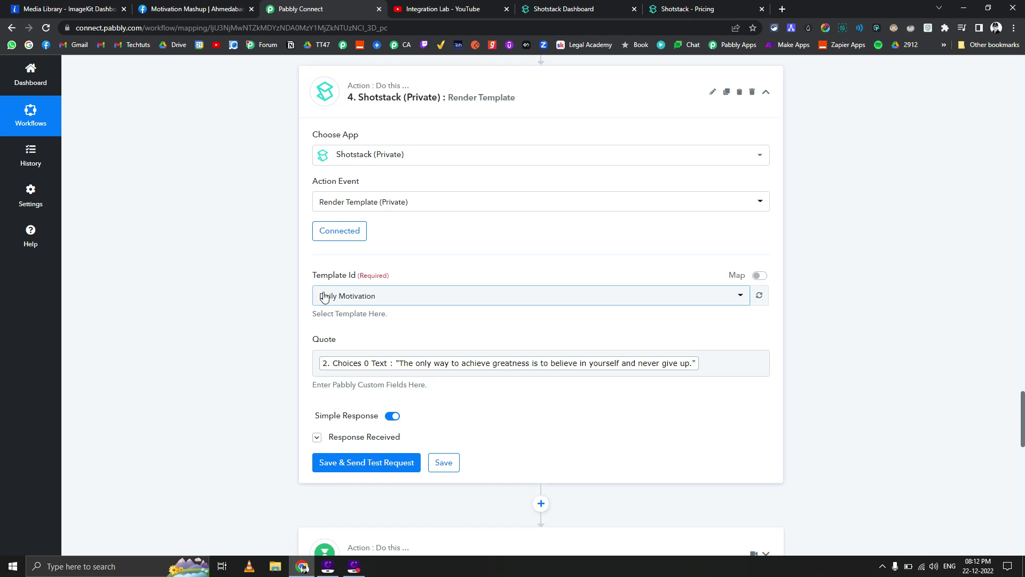
Review the 'Render Successfully Queued' response and its Response Id, then expand the 2-minute Delay step
click(315, 436)
scroll(246, 390, down, 4)
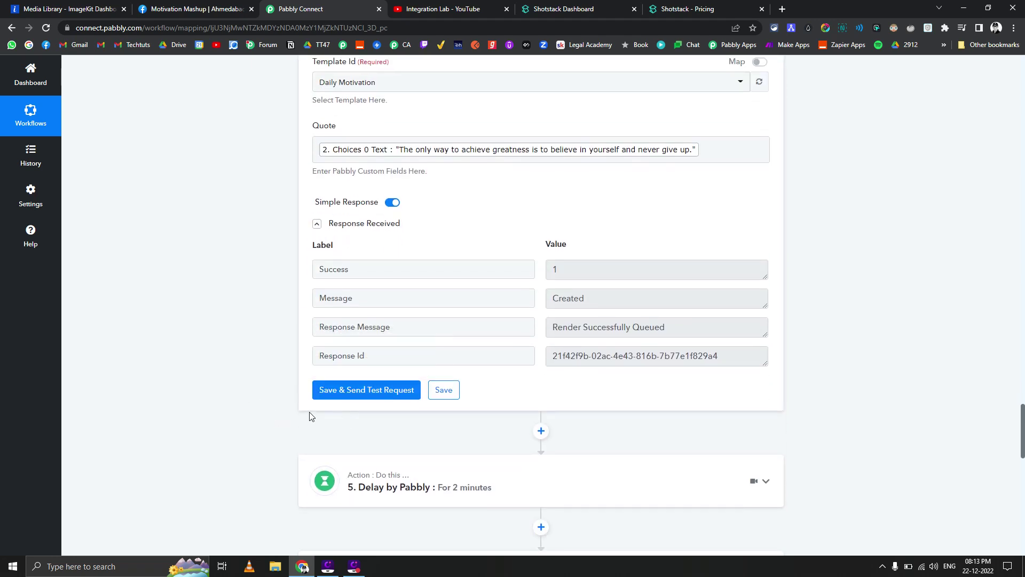
scroll(509, 364, down, 1)
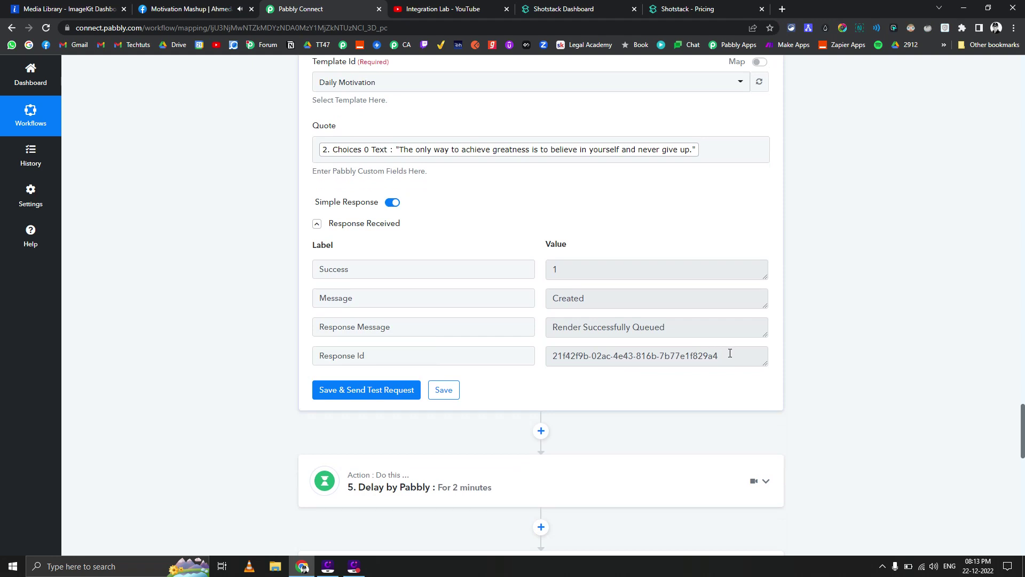
drag(730, 353, 512, 355)
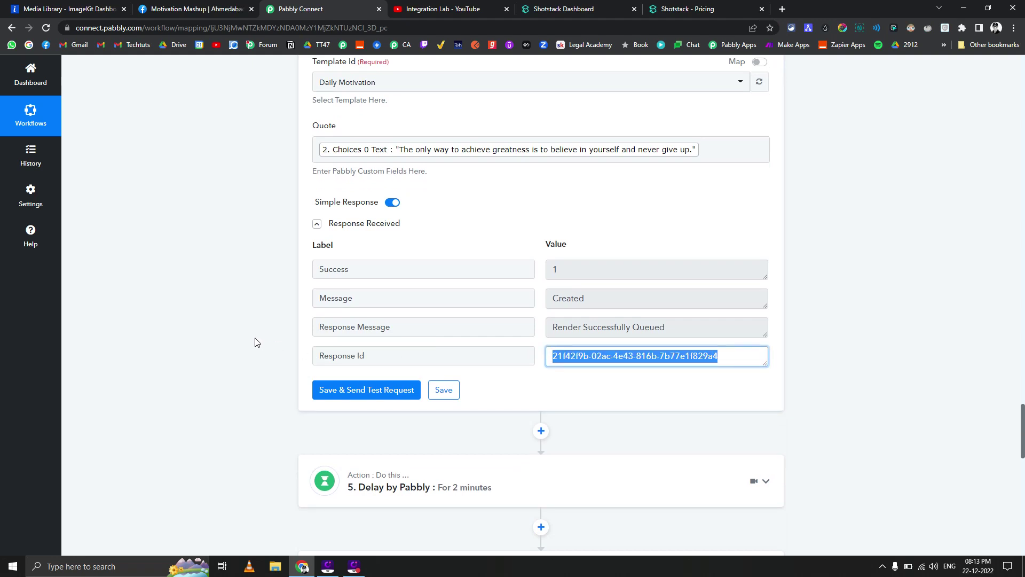
scroll(251, 339, down, 5)
click(392, 235)
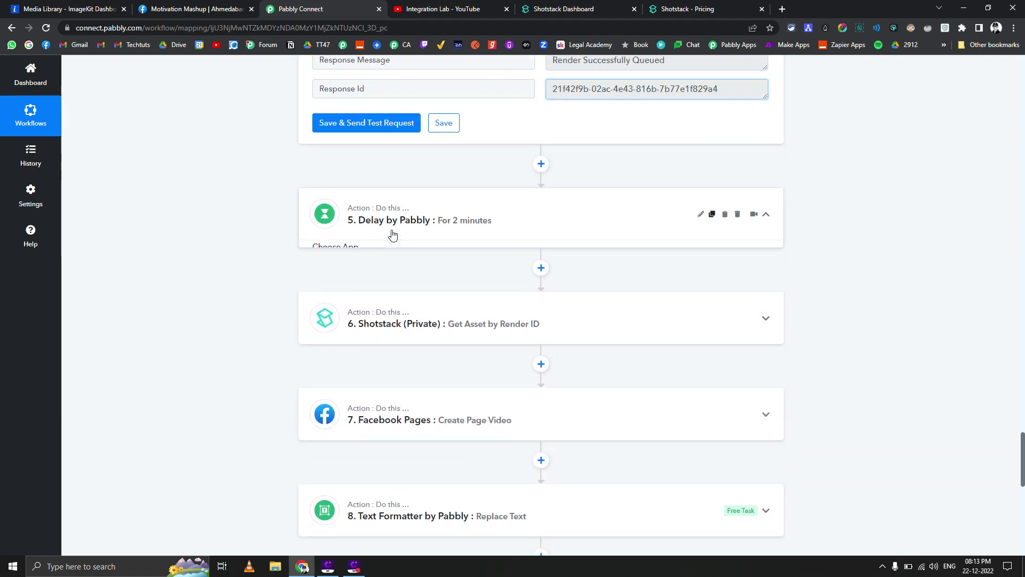
scroll(212, 331, down, 3)
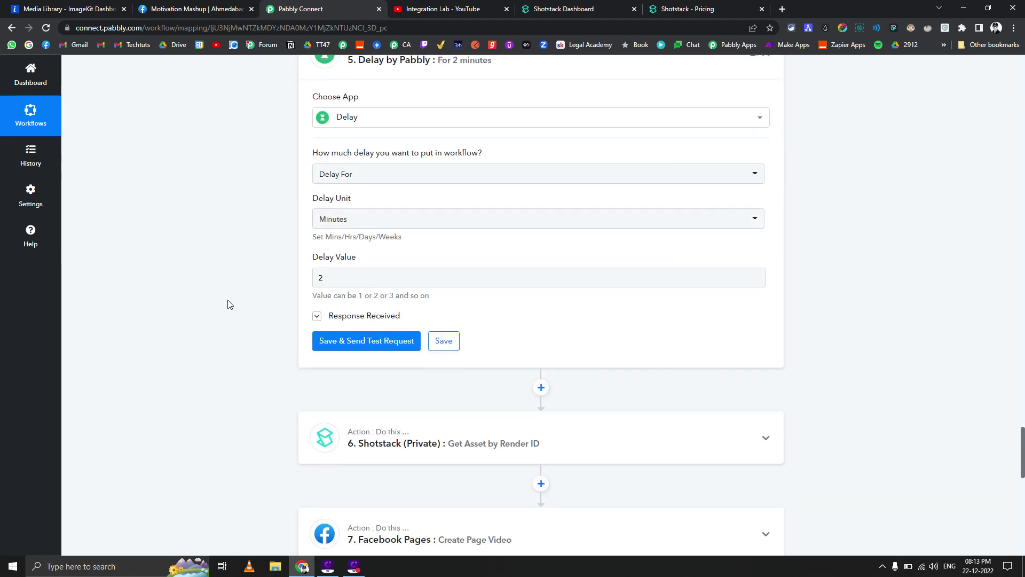
Expand the Shotstack Get Asset by Render ID step
scroll(229, 304, up, 3)
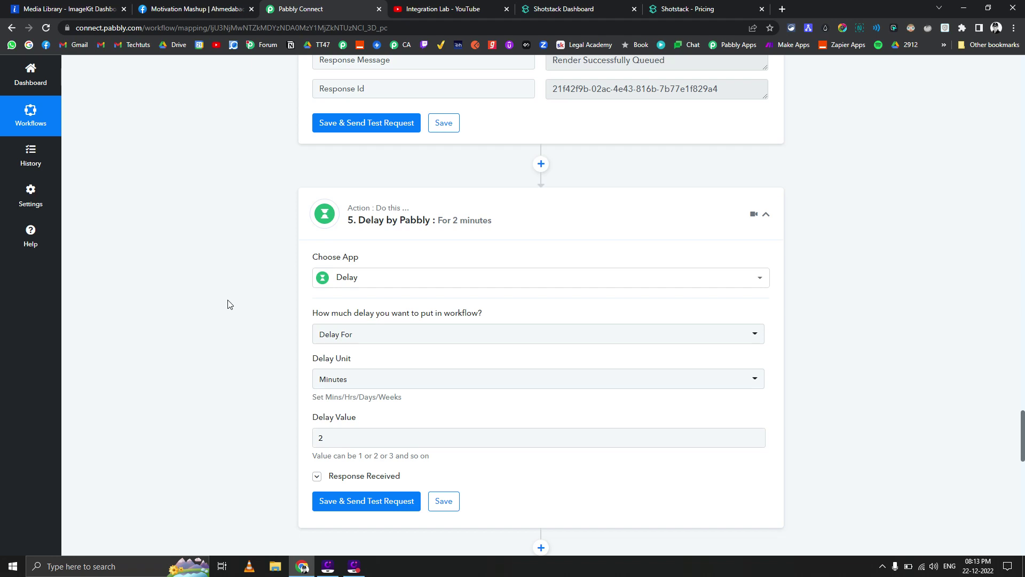
scroll(229, 305, down, 2)
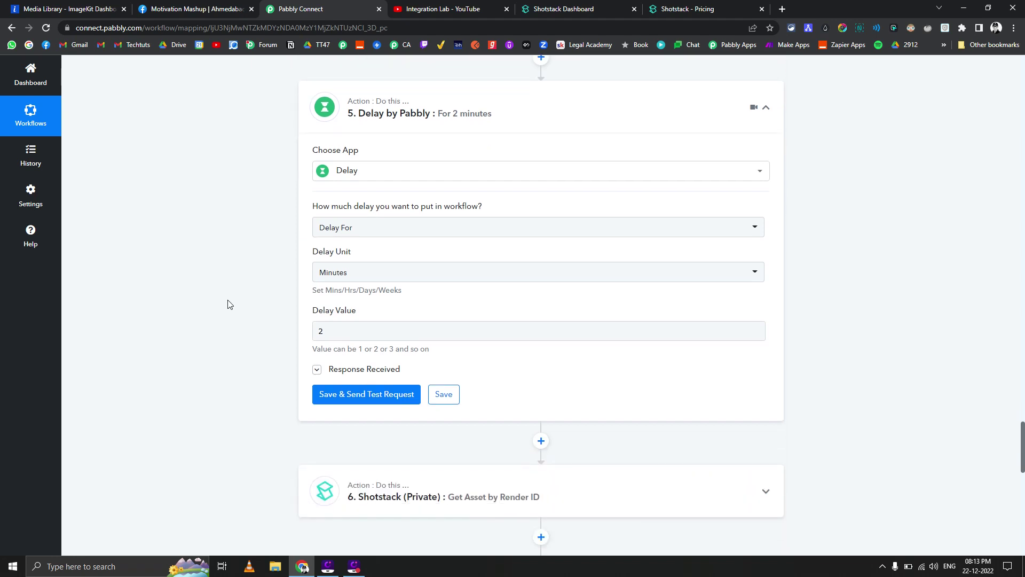
scroll(235, 307, down, 4)
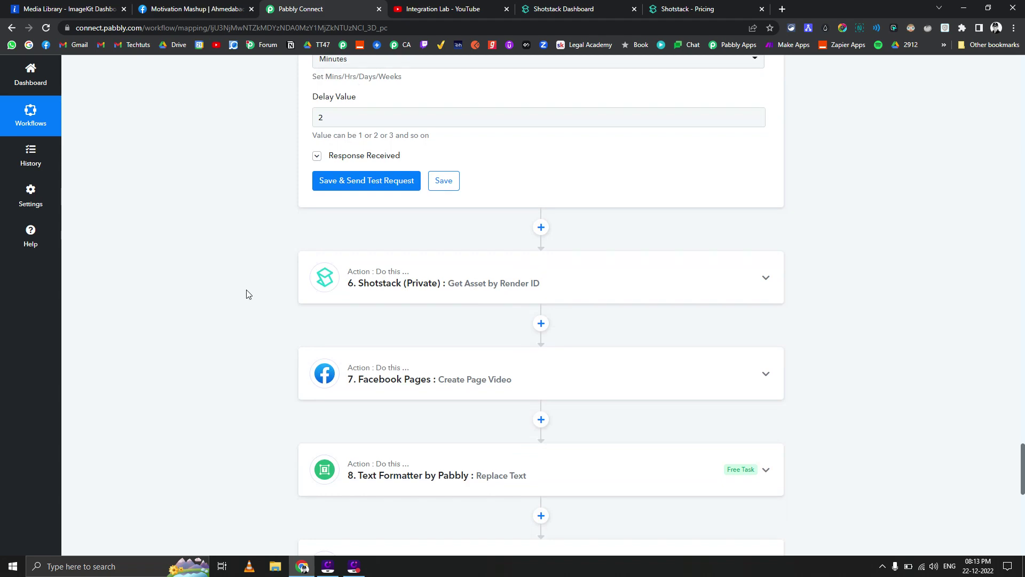
scroll(246, 294, up, 3)
scroll(246, 294, down, 2)
click(408, 339)
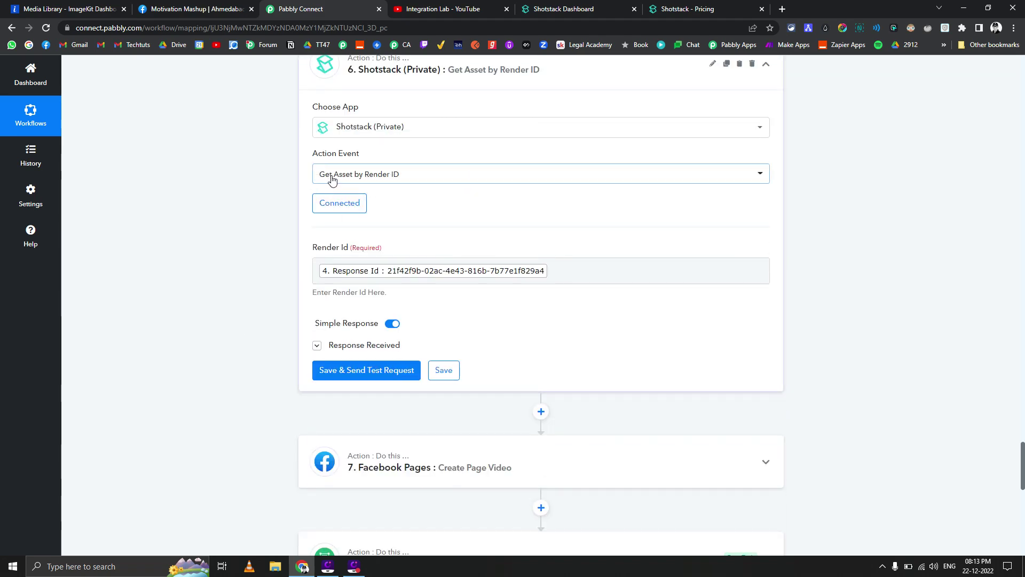
scroll(406, 190, up, 10)
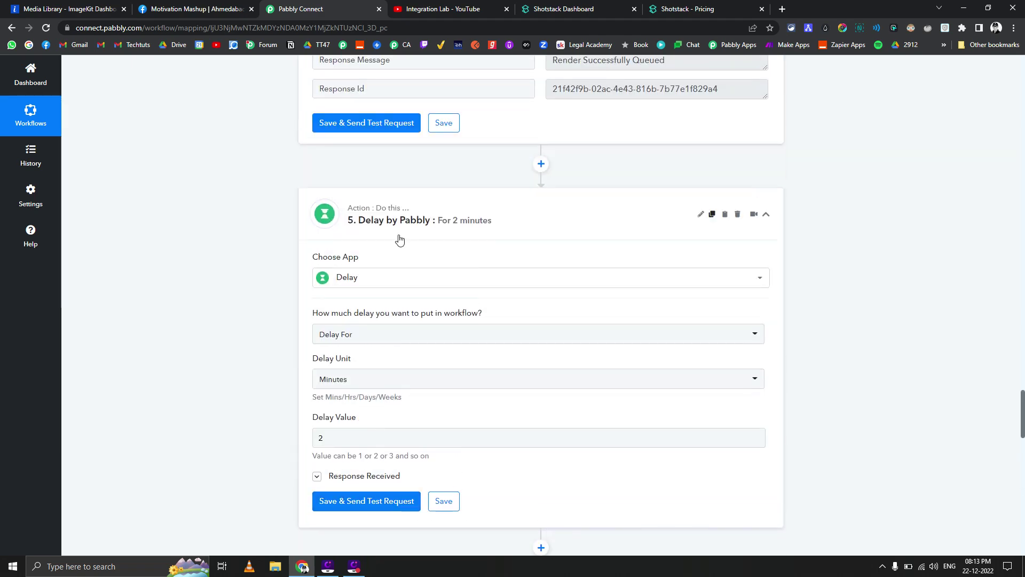
scroll(399, 239, up, 2)
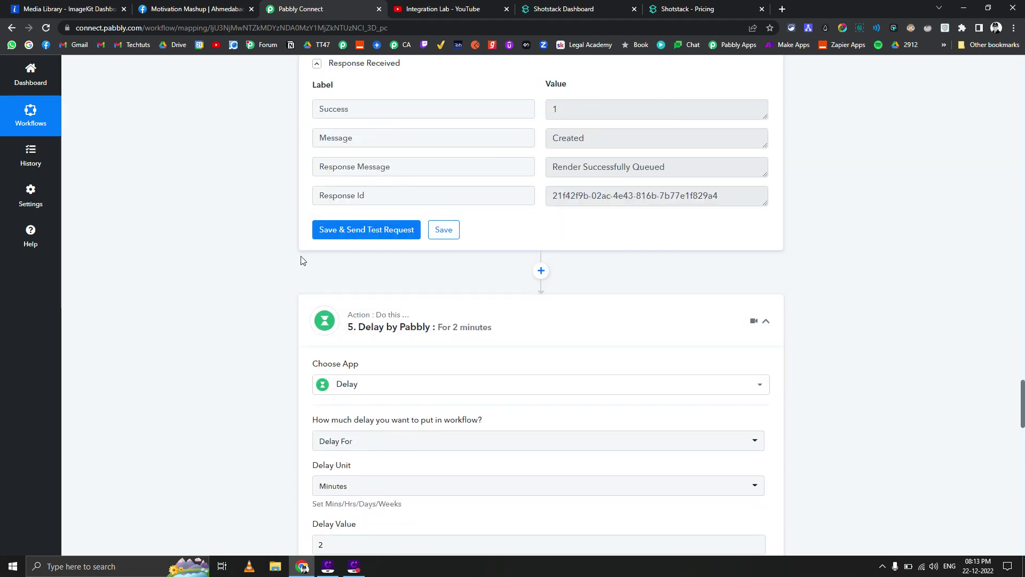
scroll(276, 261, down, 13)
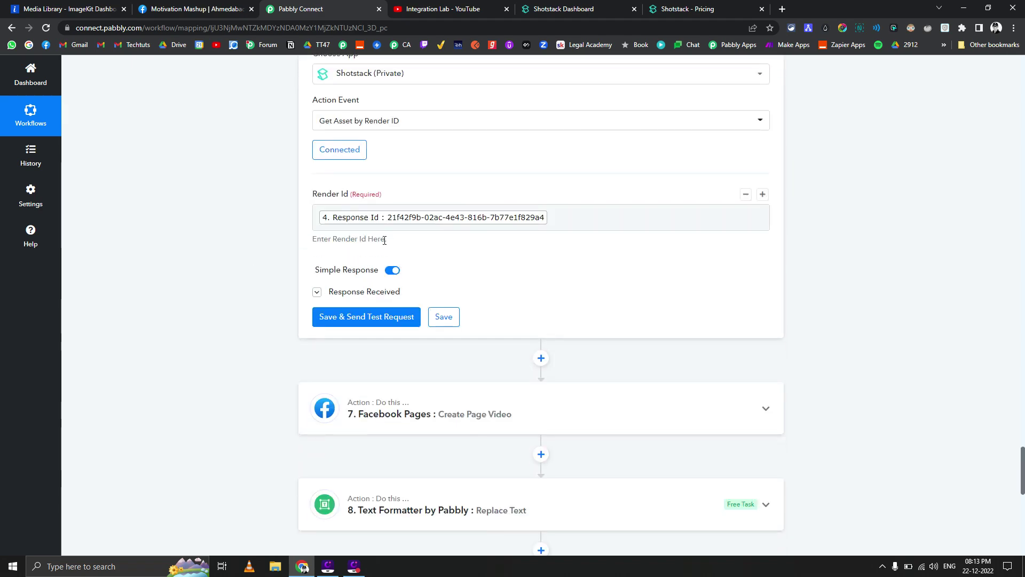
Show its received response and enlarge the Url field to reveal and select the full .mp4 link
click(356, 292)
scroll(231, 287, down, 5)
scroll(574, 218, down, 2)
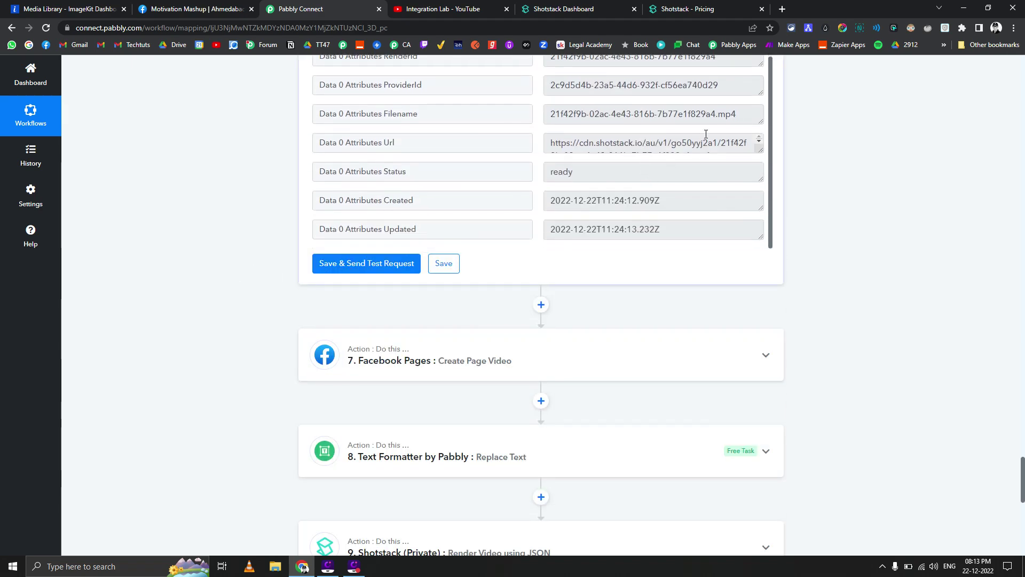
drag(755, 148, 753, 209)
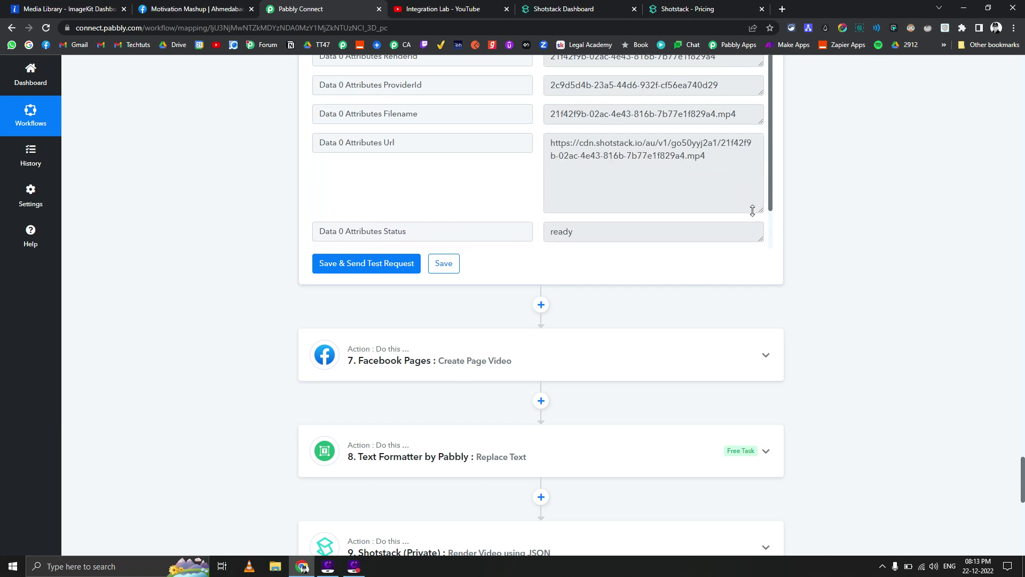
triple_click(611, 149)
right_click(611, 149)
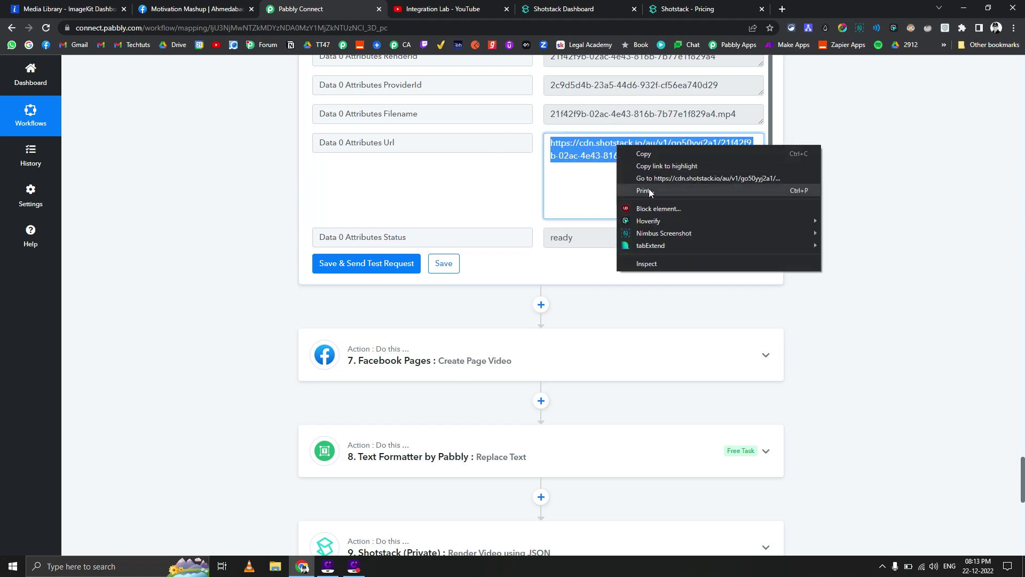
Open the rendered .mp4 URL in a new tab, play and pause it, then return to Pabbly Connect
click(671, 178)
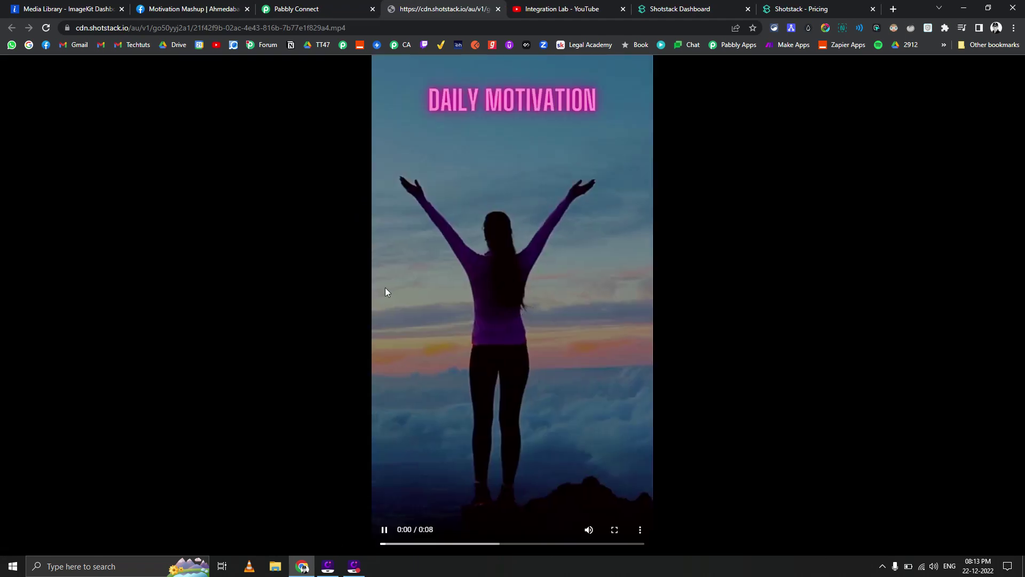
click(384, 530)
click(385, 530)
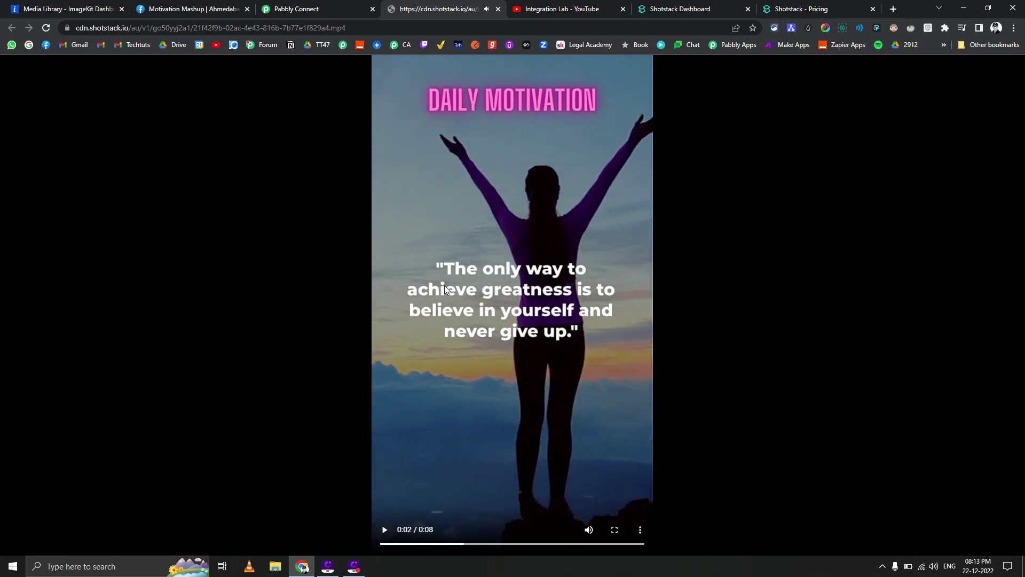
click(289, 7)
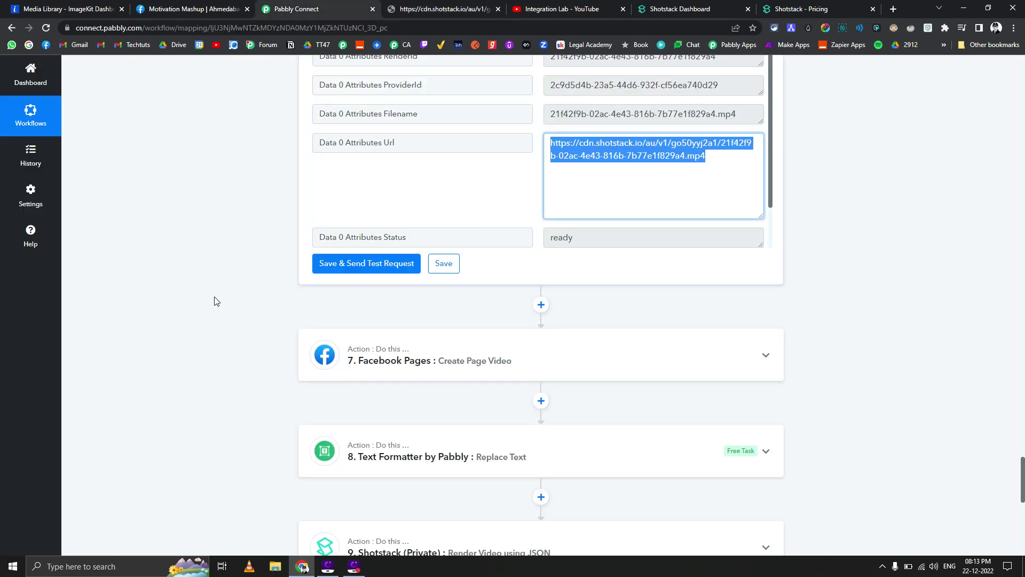
Expand the Facebook Pages Create Page Video step and review its page, video URL and description fields
click(390, 349)
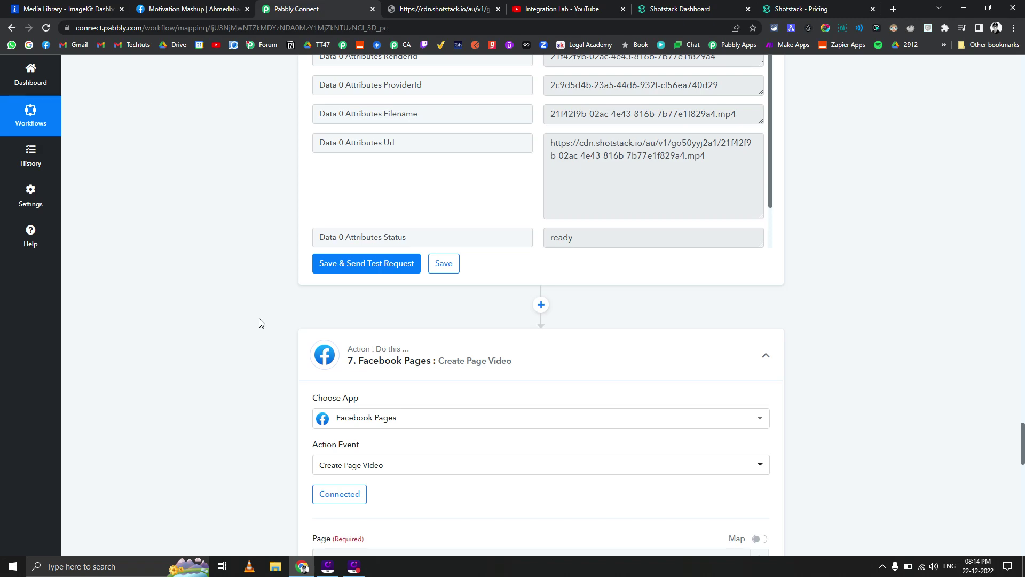
scroll(260, 322, down, 2)
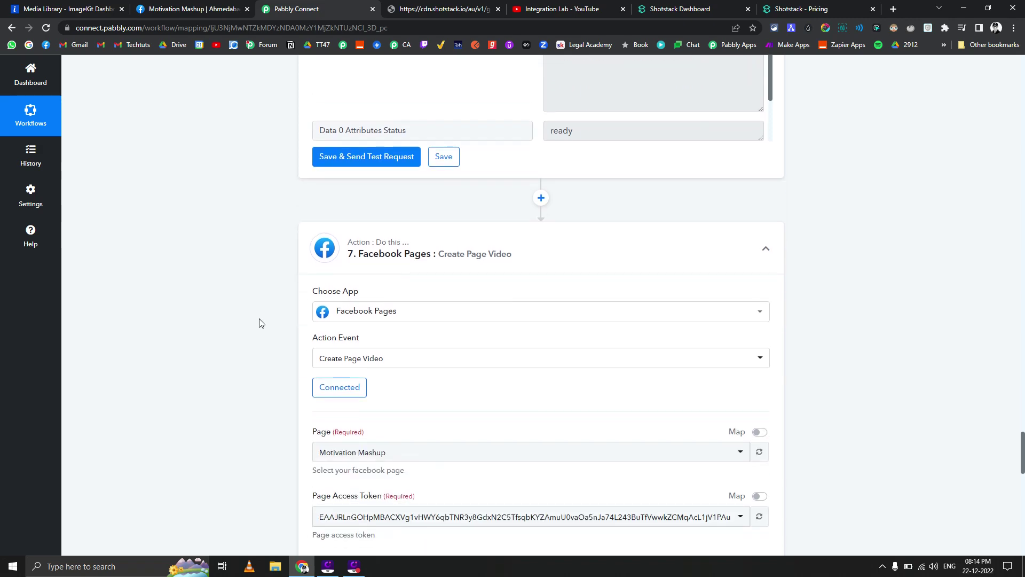
scroll(260, 322, down, 3)
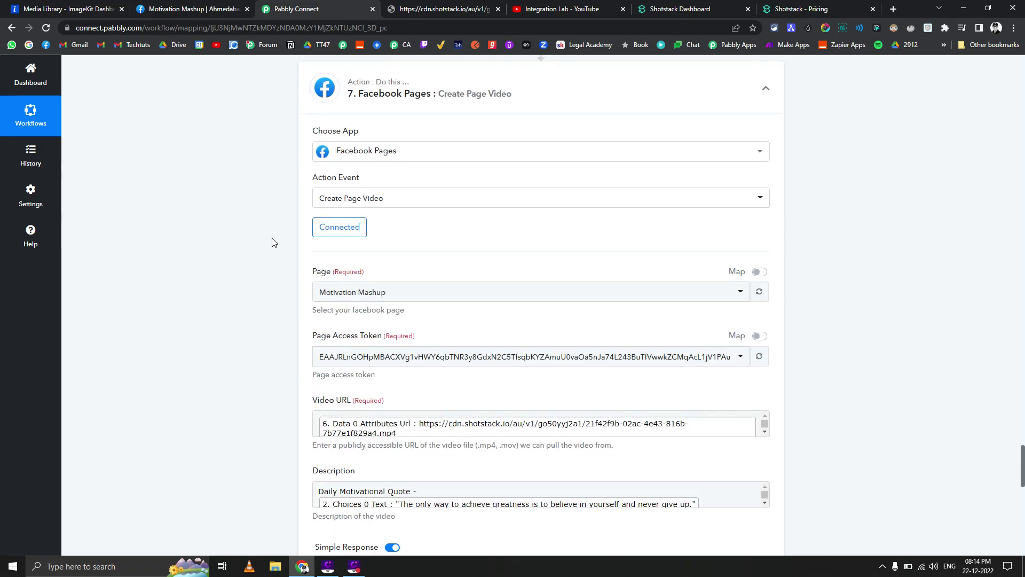
scroll(270, 238, down, 3)
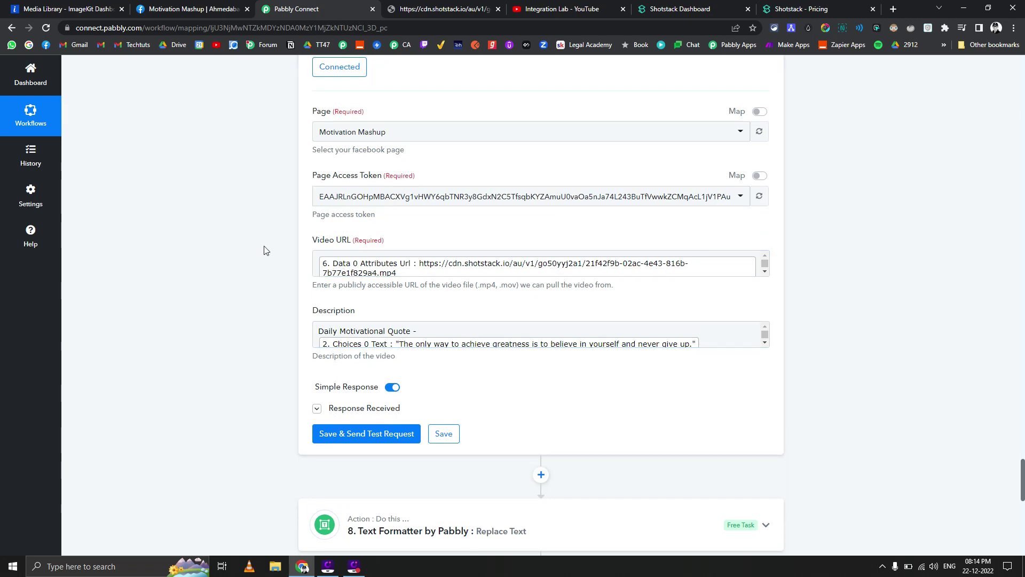
scroll(262, 240, up, 3)
Check the Motivation Mashup Facebook page, closing the Messenger chat, then return to the workflow
click(209, 10)
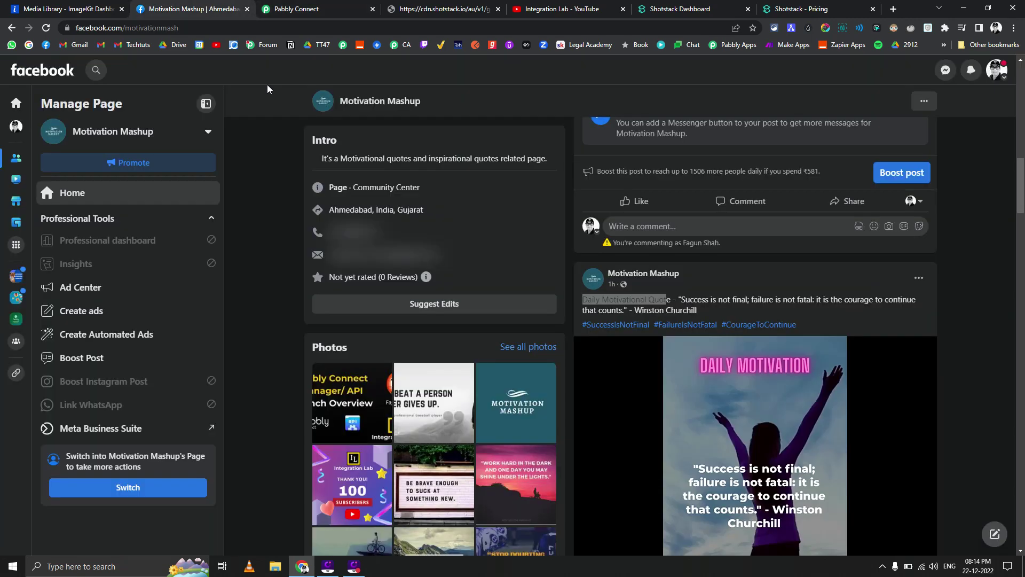
click(963, 325)
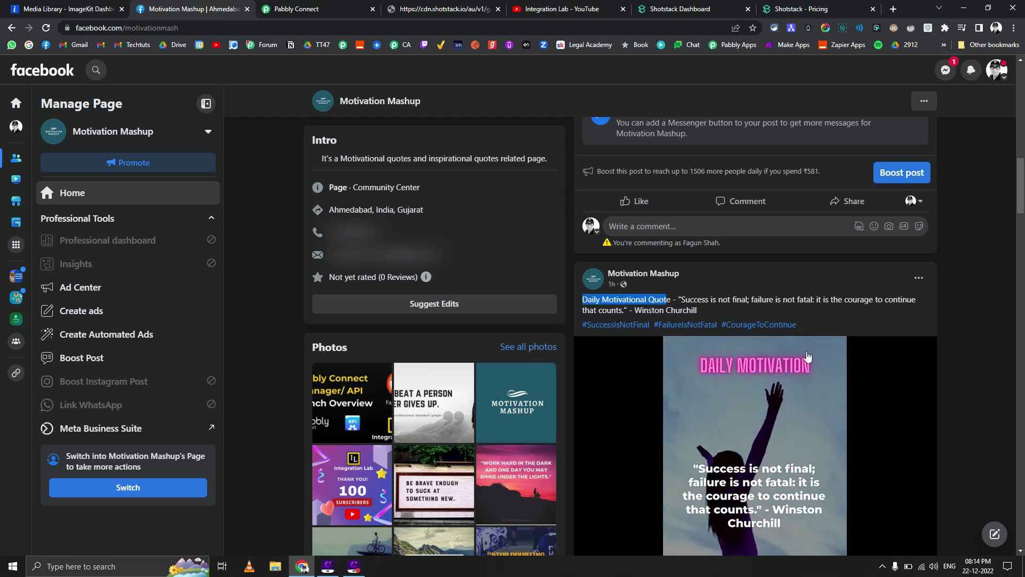
scroll(376, 267, down, 3)
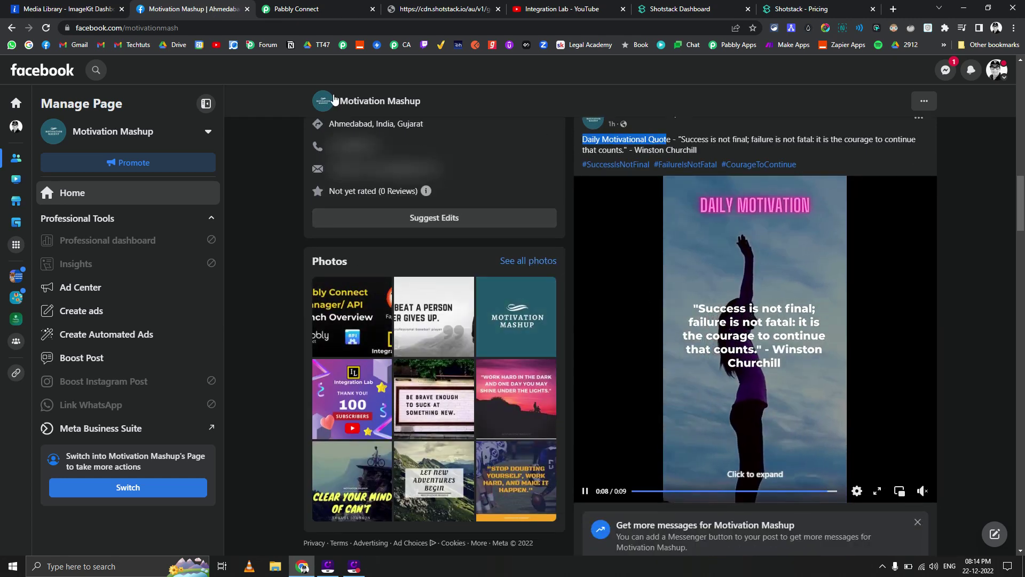
click(299, 8)
scroll(193, 263, down, 6)
scroll(197, 263, down, 2)
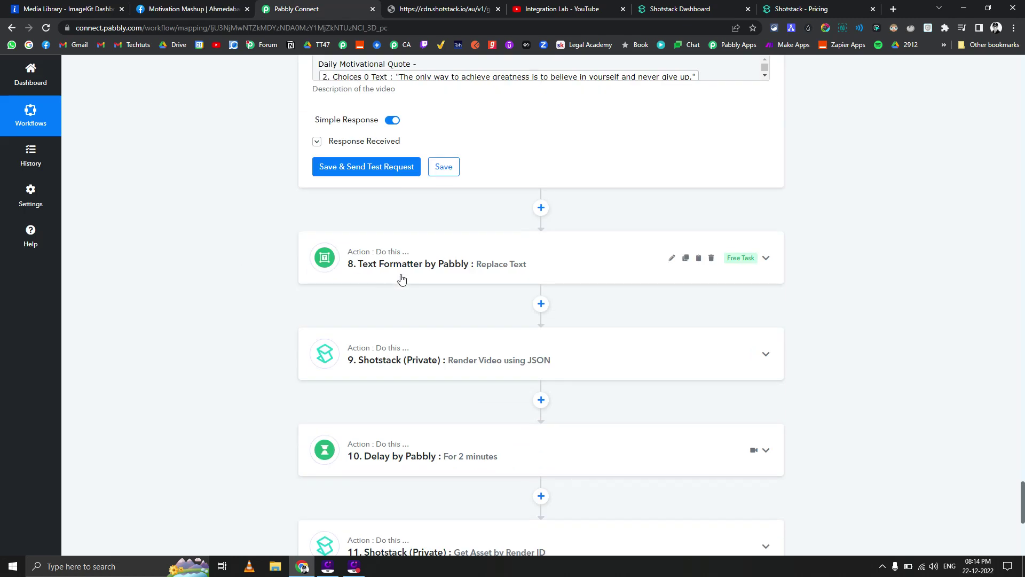
click(400, 278)
scroll(266, 280, down, 5)
scroll(262, 271, down, 2)
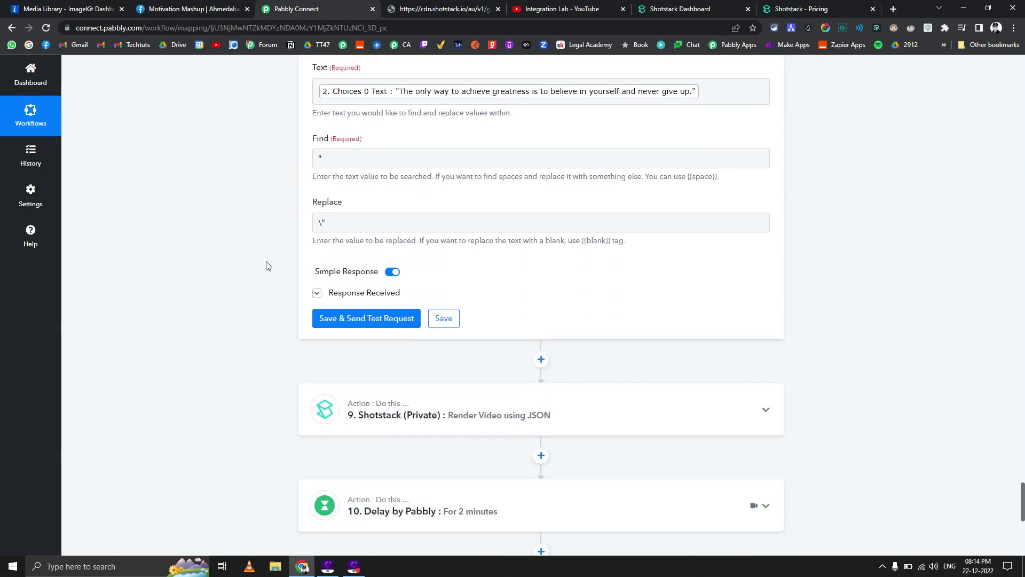
scroll(259, 267, up, 6)
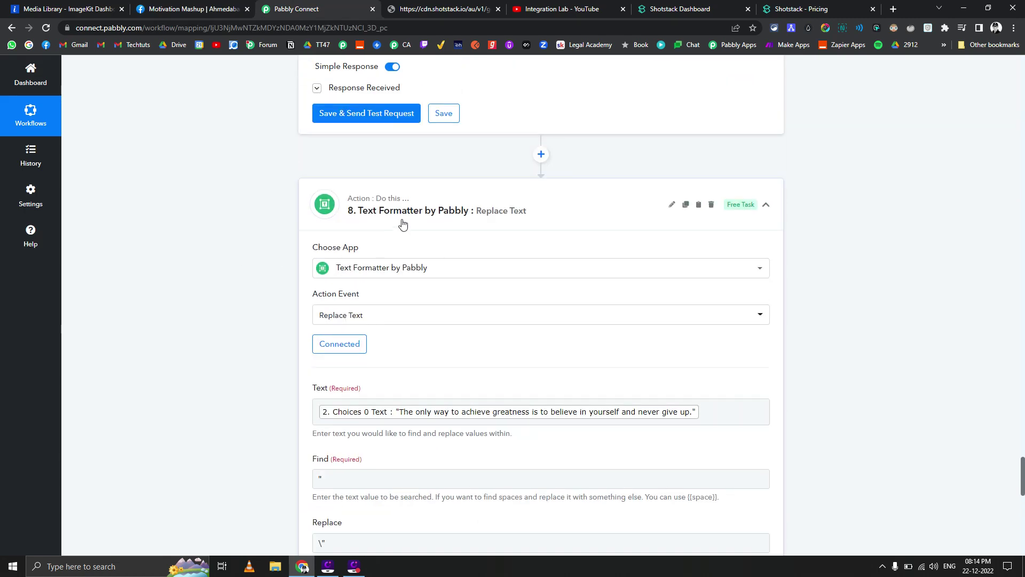
click(376, 214)
click(192, 8)
scroll(706, 347, down, 1)
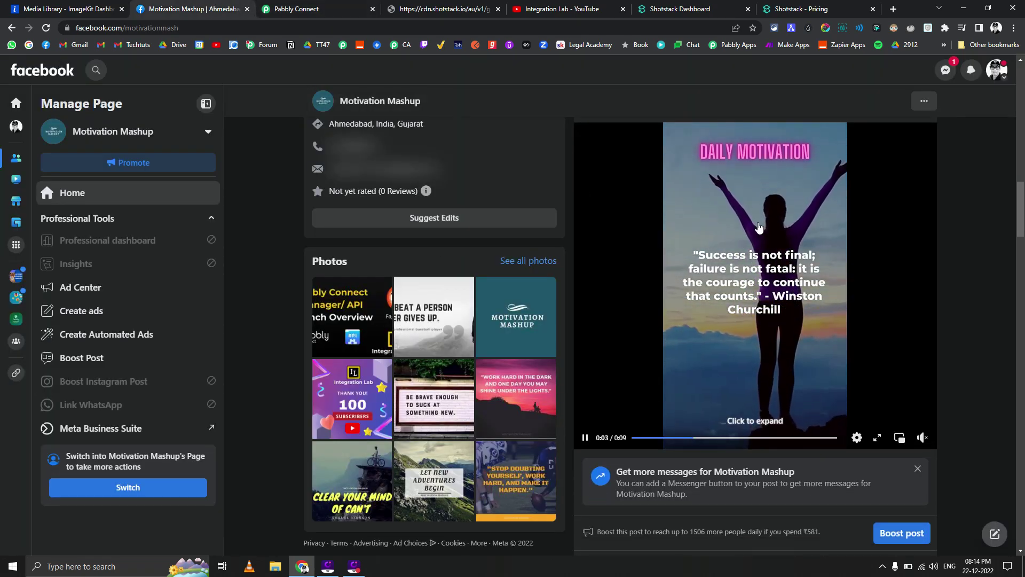
click(297, 8)
scroll(248, 244, up, 3)
Collapse the Get Asset by Render ID and Render Template steps
scroll(247, 244, up, 15)
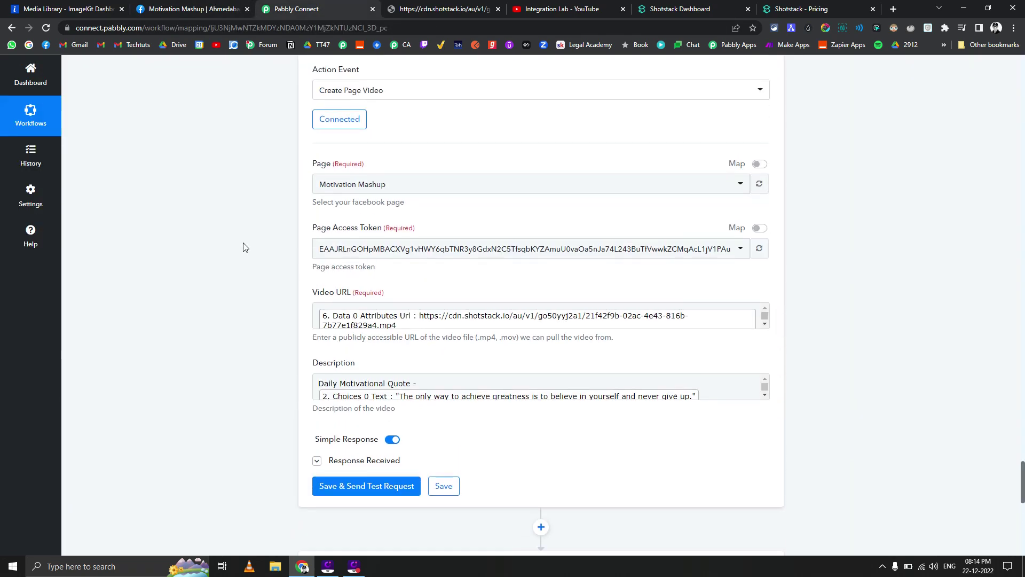
scroll(307, 256, up, 5)
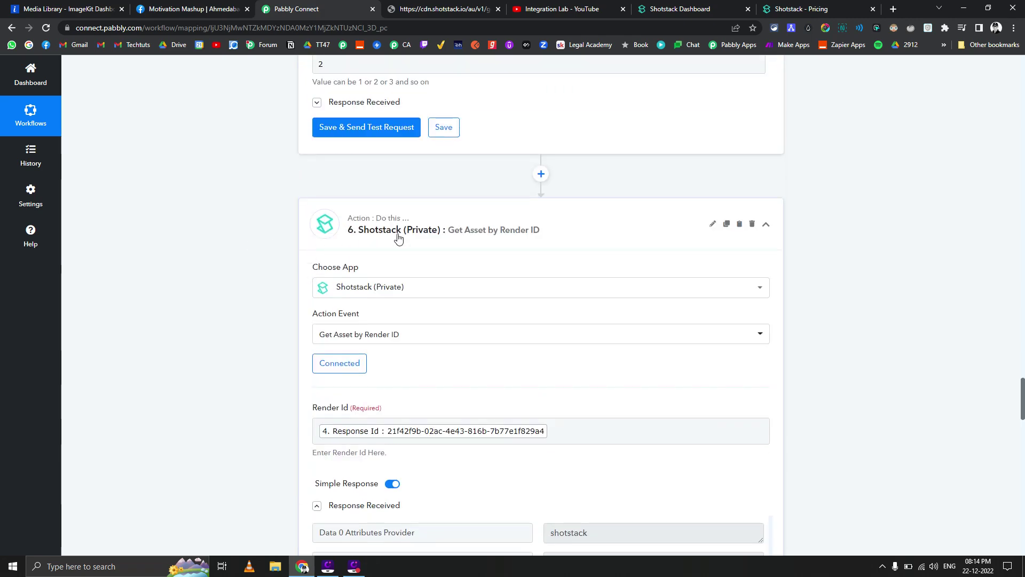
click(401, 235)
scroll(396, 241, up, 2)
scroll(396, 241, up, 17)
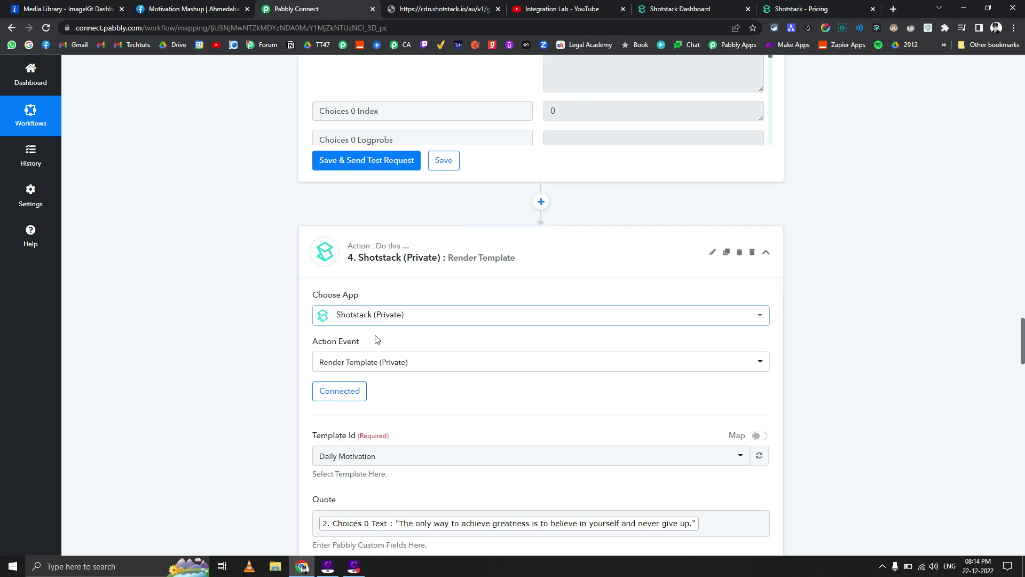
click(413, 273)
Bring step 11 into view, showing its Render Id mapped from step 9's Response Id
scroll(290, 267, down, 5)
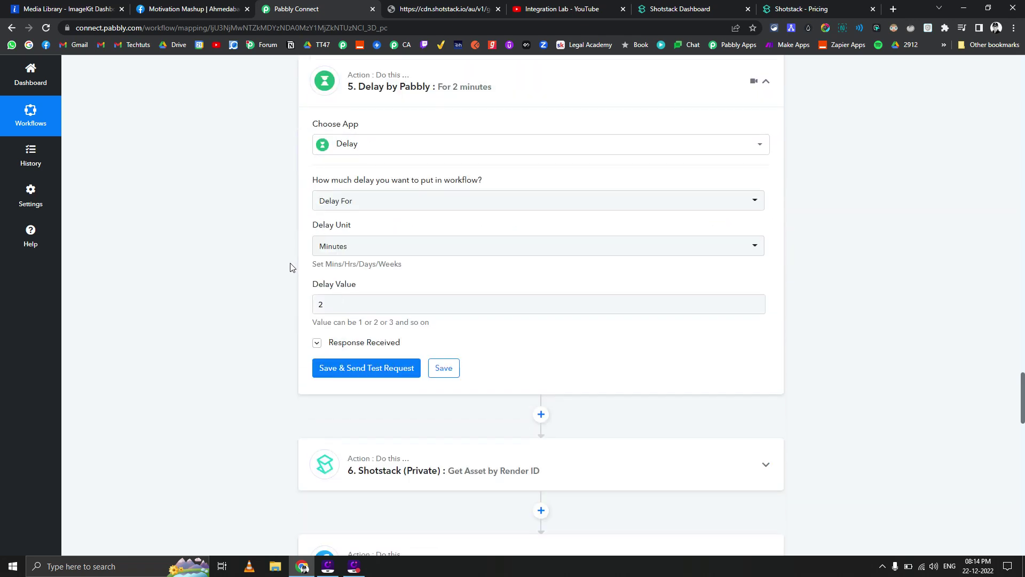
scroll(290, 267, down, 3)
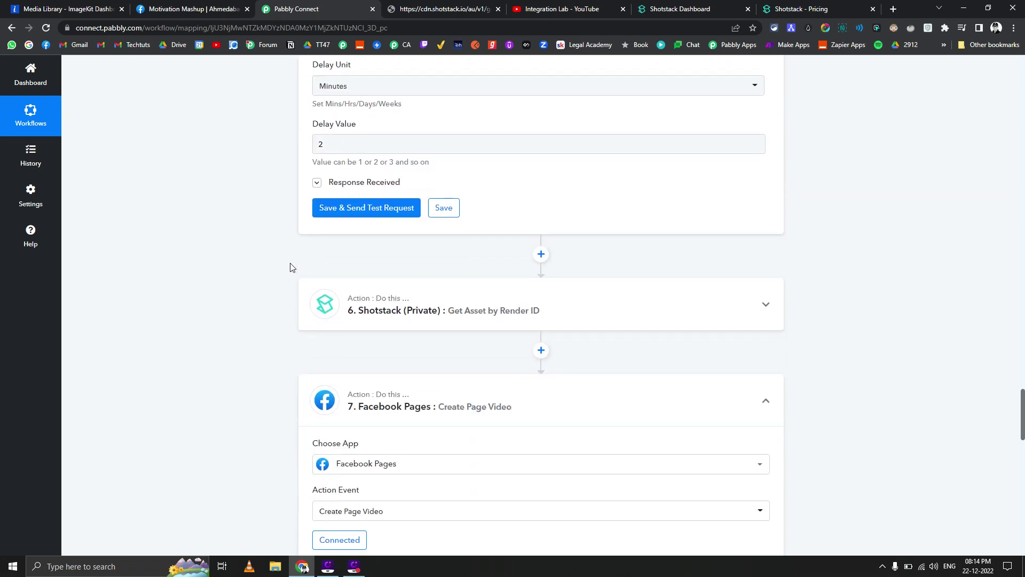
scroll(290, 267, down, 14)
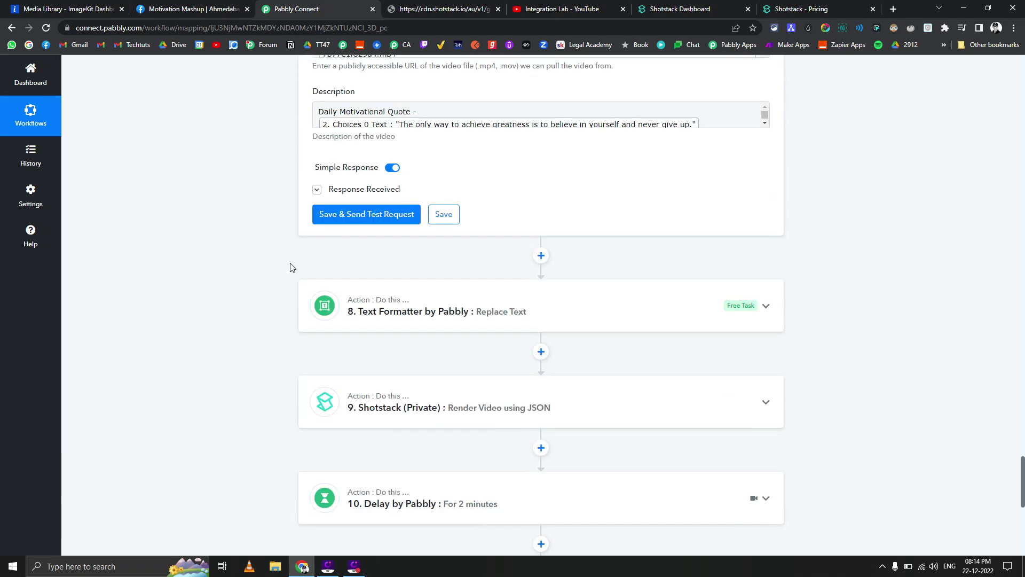
scroll(290, 267, down, 2)
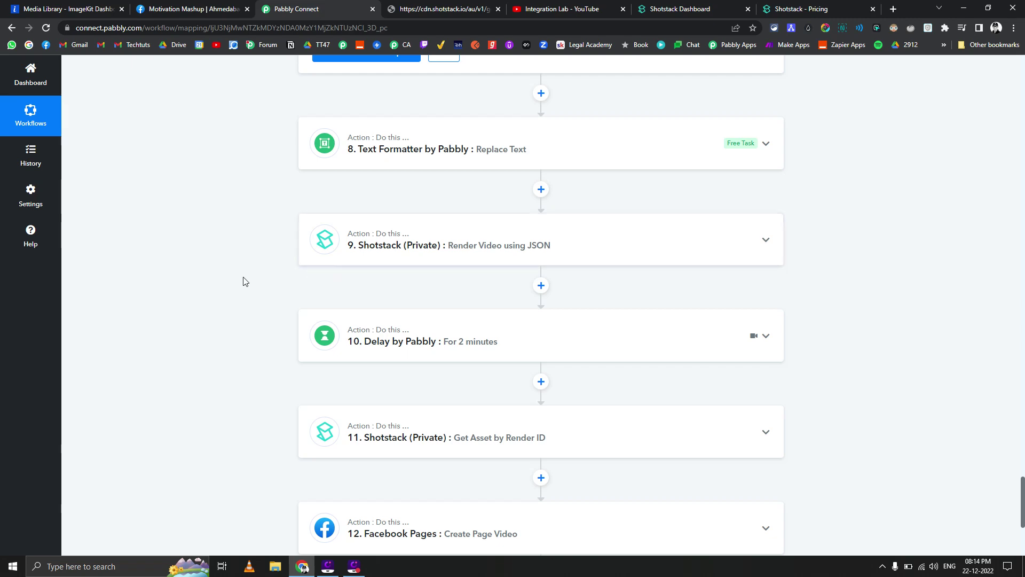
scroll(298, 266, down, 2)
scroll(299, 266, down, 1)
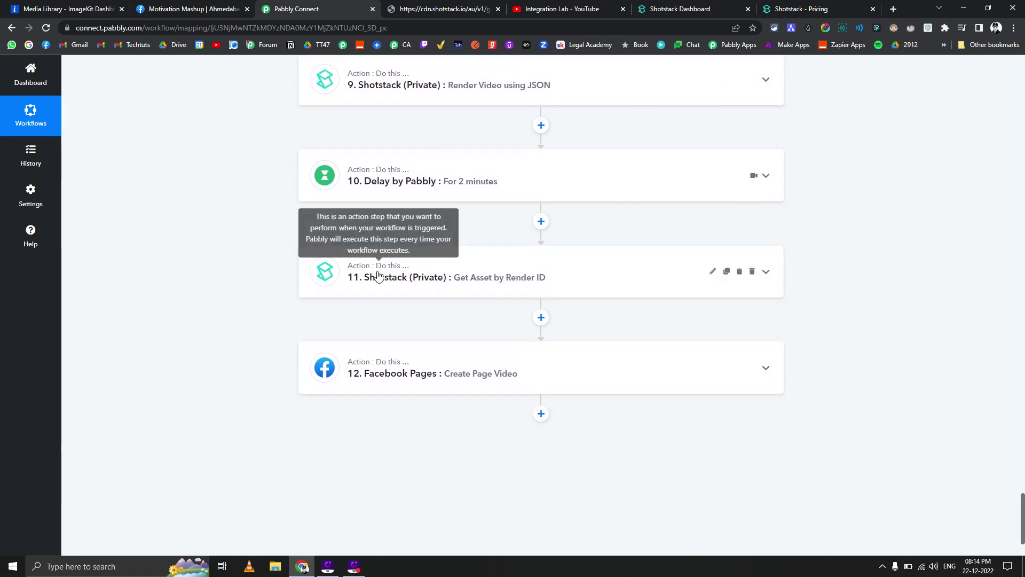
drag(374, 278, 380, 277)
scroll(249, 272, down, 3)
scroll(261, 275, up, 5)
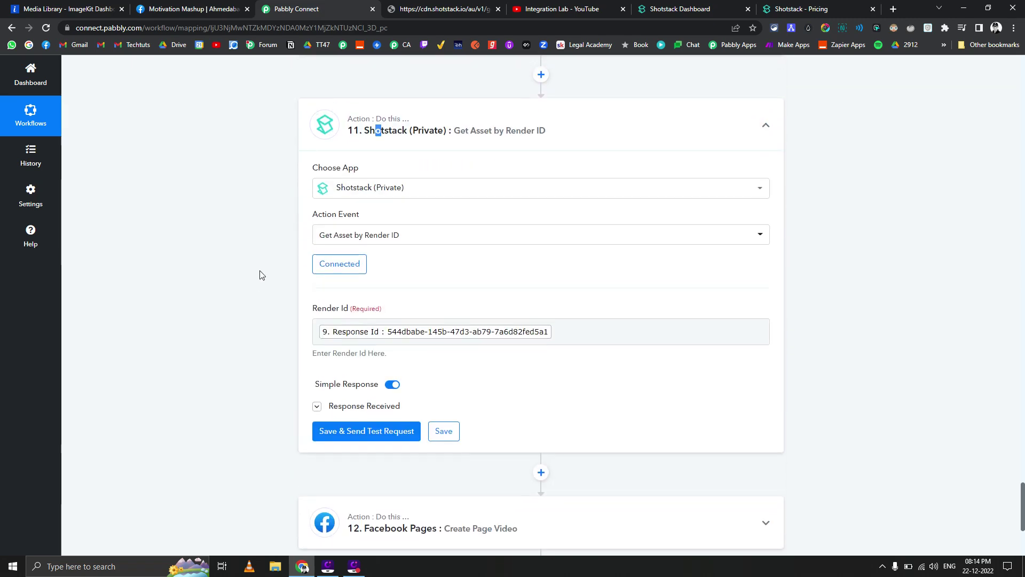
Expand step 9 Render Video using JSON to inspect its JSON, then move to the Shotstack Dashboard studio
click(409, 204)
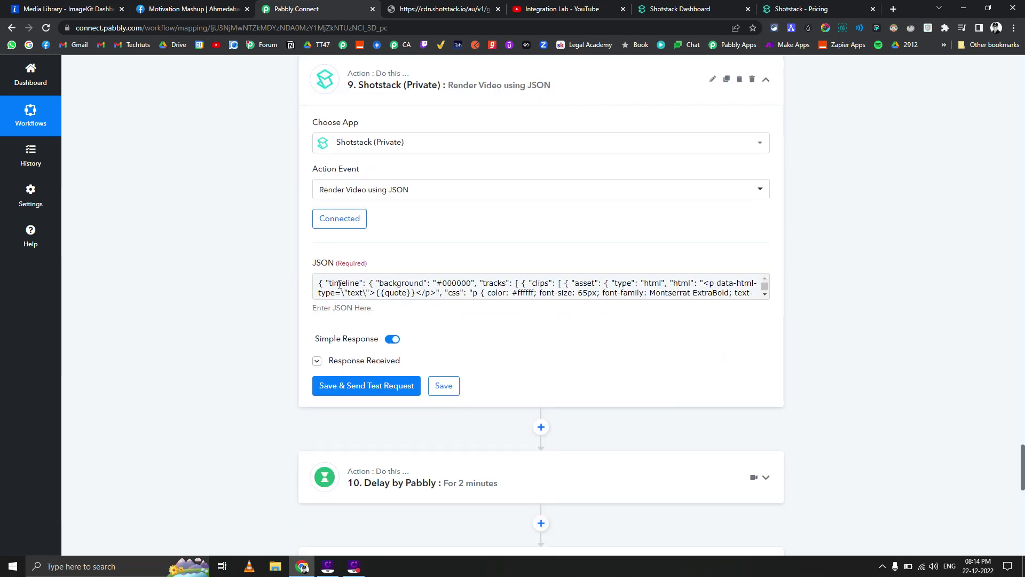
click(378, 283)
click(216, 300)
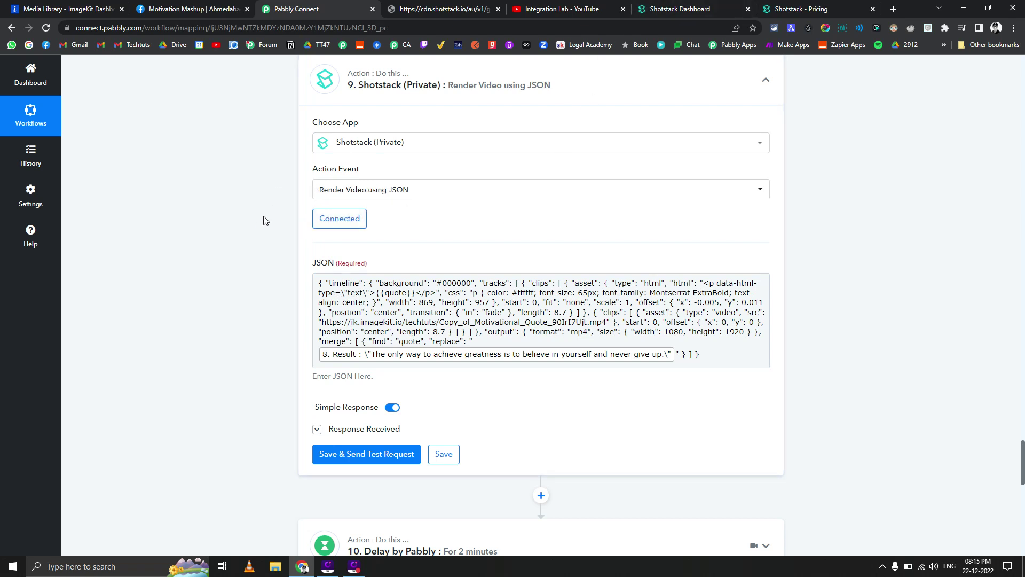
click(691, 5)
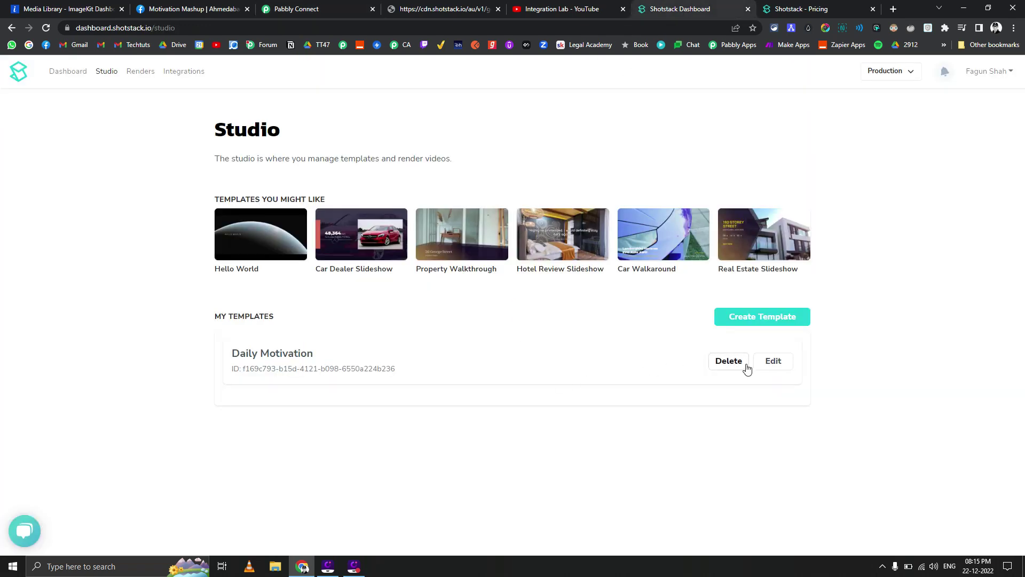
Open the Daily Motivation template in JSON view, select all its code, and return to Pabbly Connect
click(773, 360)
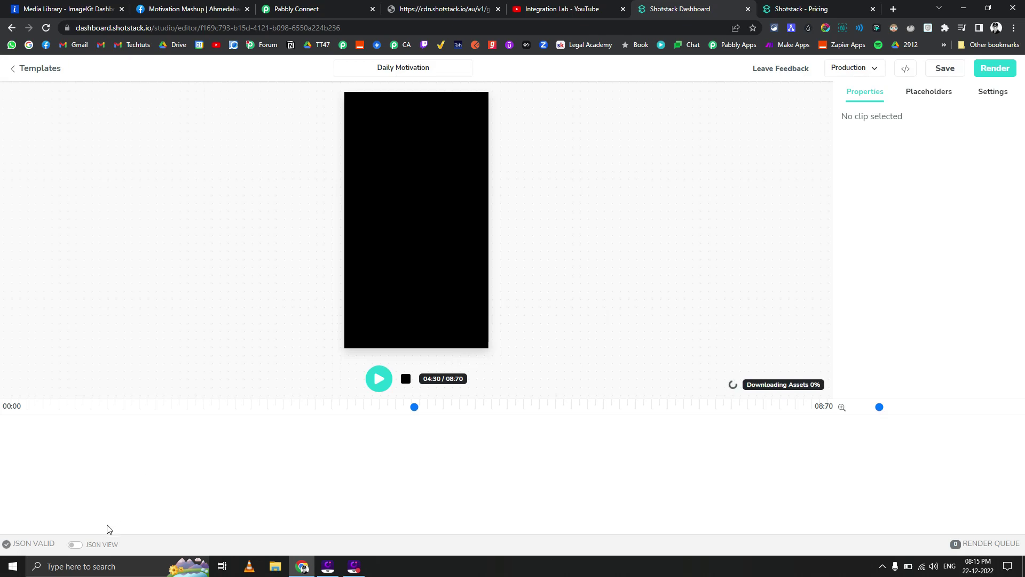
click(75, 548)
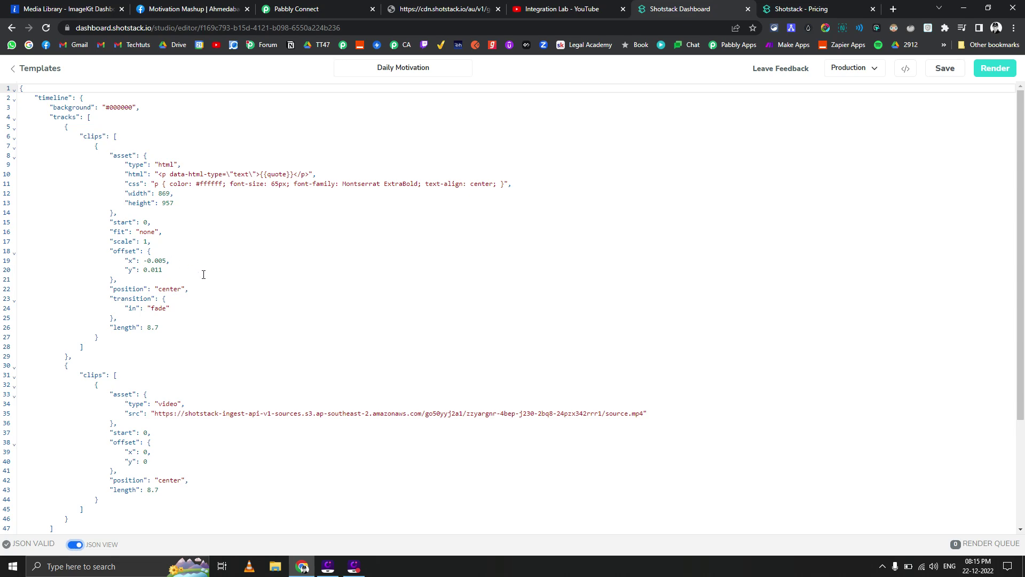
click(194, 231)
key(ctrl+a)
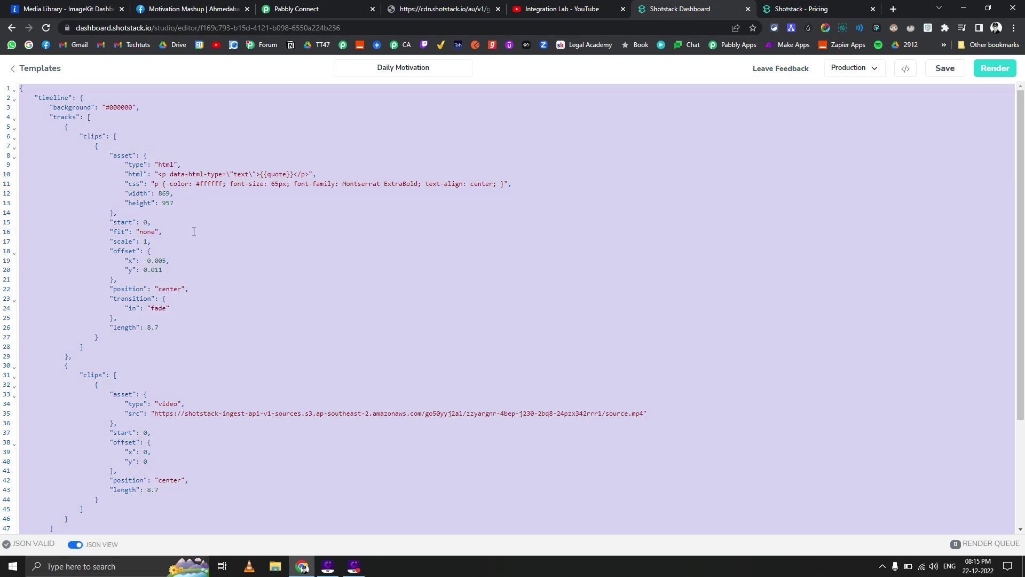
key(ctrl+3)
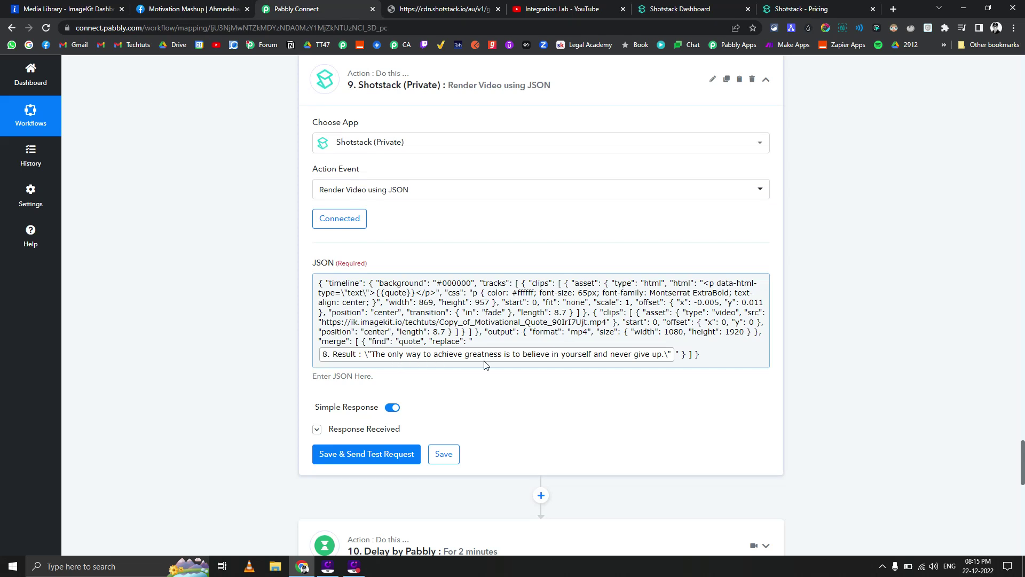
Inspect step 9's render JSON by clicking in and out of the field and scrolling through it
click(461, 316)
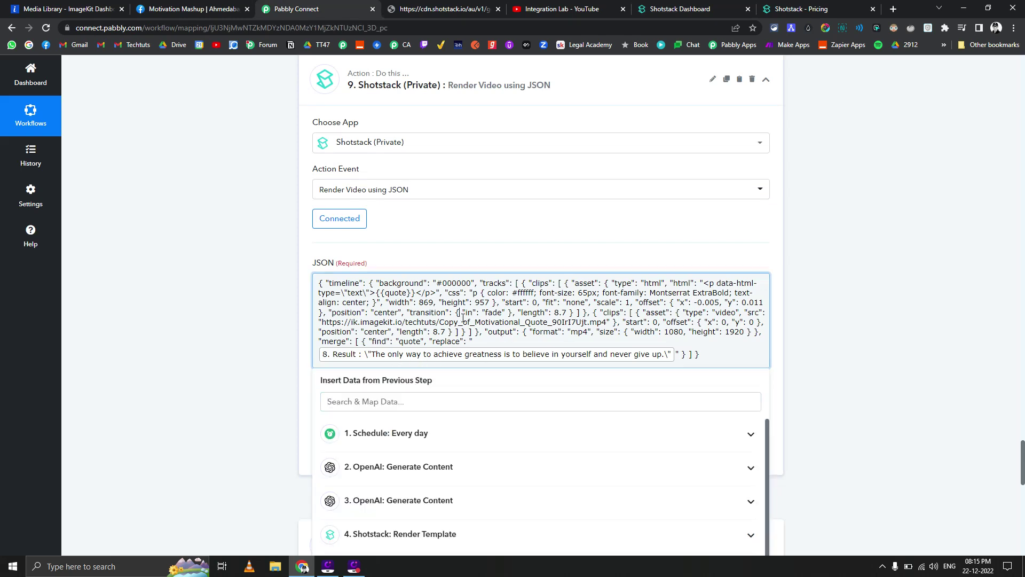
click(239, 309)
scroll(245, 307, down, 2)
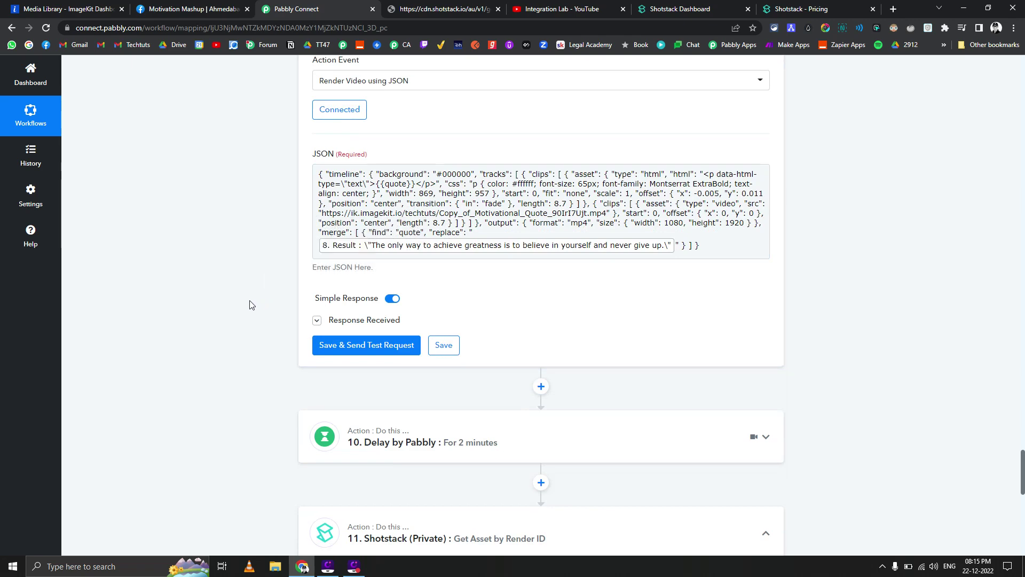
scroll(251, 305, down, 5)
scroll(247, 304, up, 7)
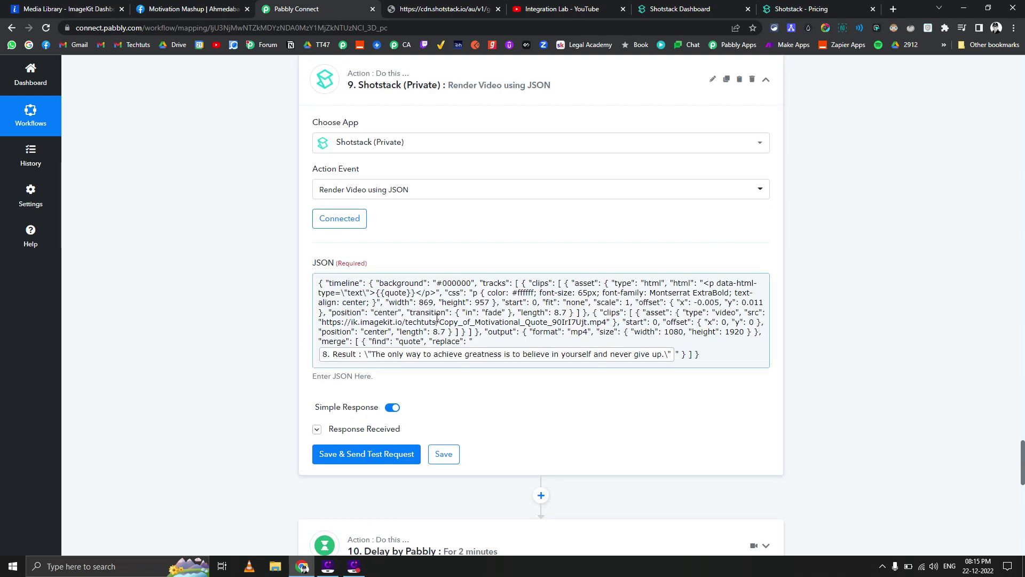
drag(436, 313, 436, 322)
click(171, 295)
click(423, 293)
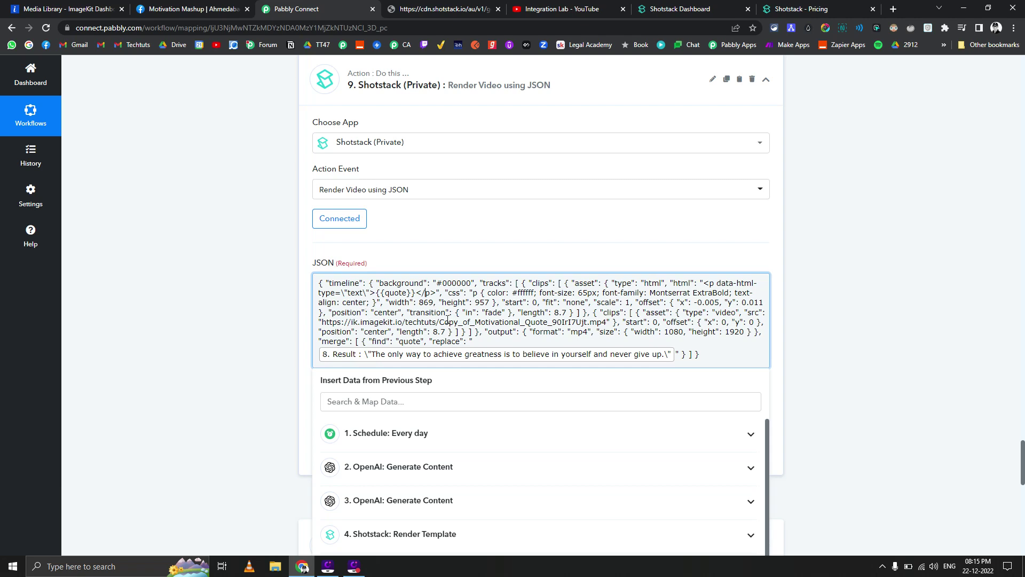
click(251, 293)
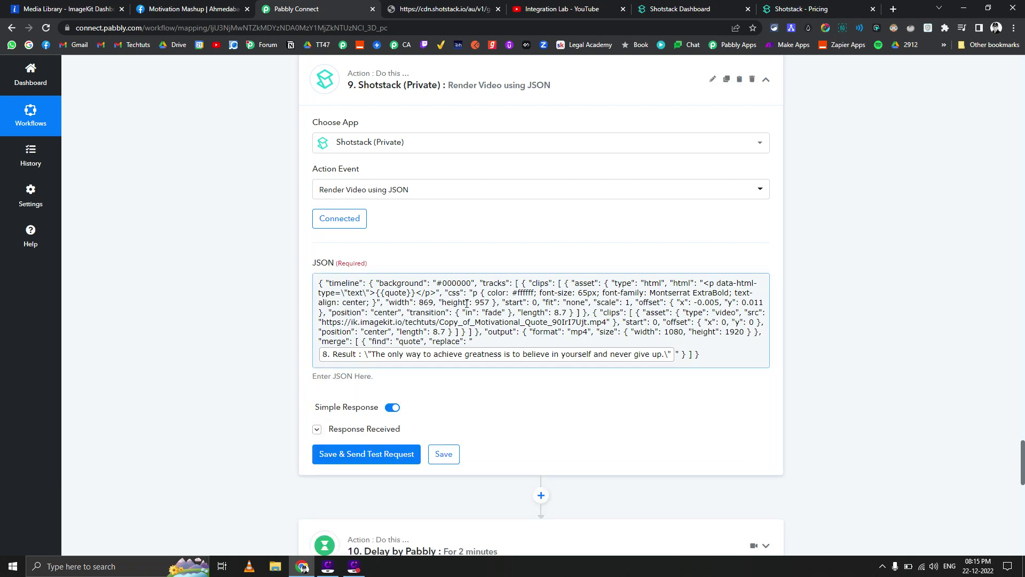
Highlight the ik.imagekit.io video URL in the JSON, then go to the ImageKit media library
click(431, 297)
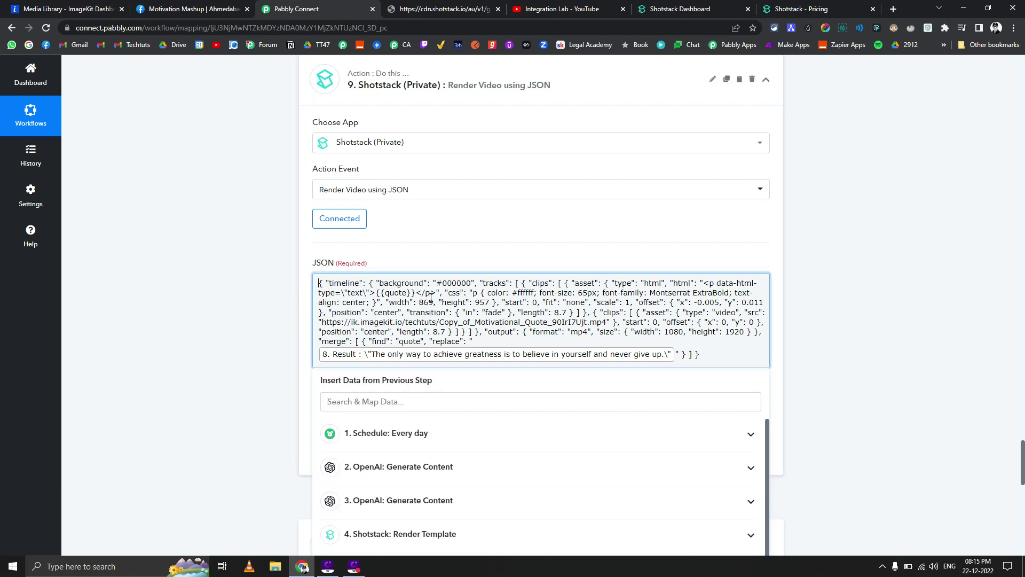
click(211, 286)
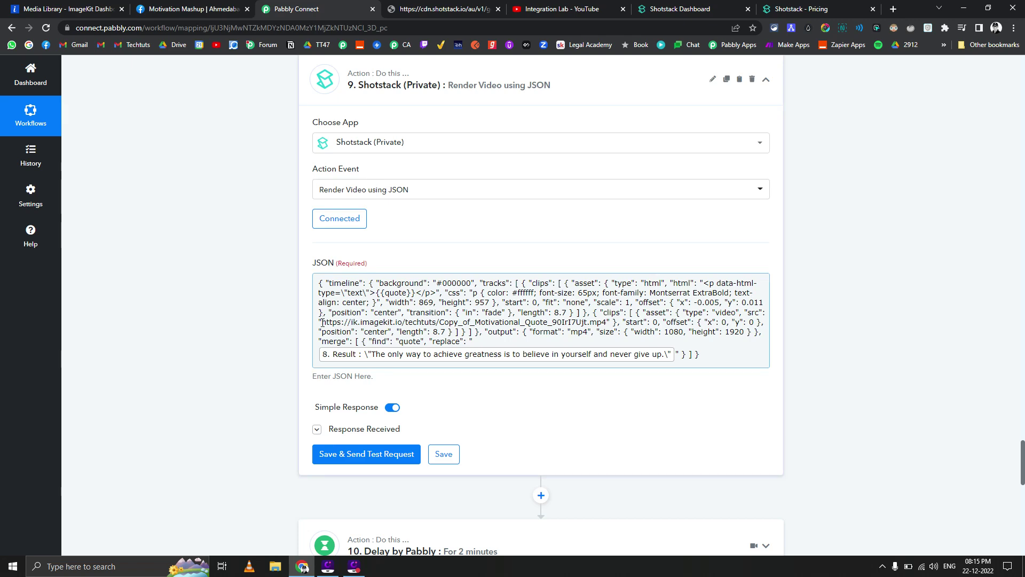
drag(321, 322, 604, 323)
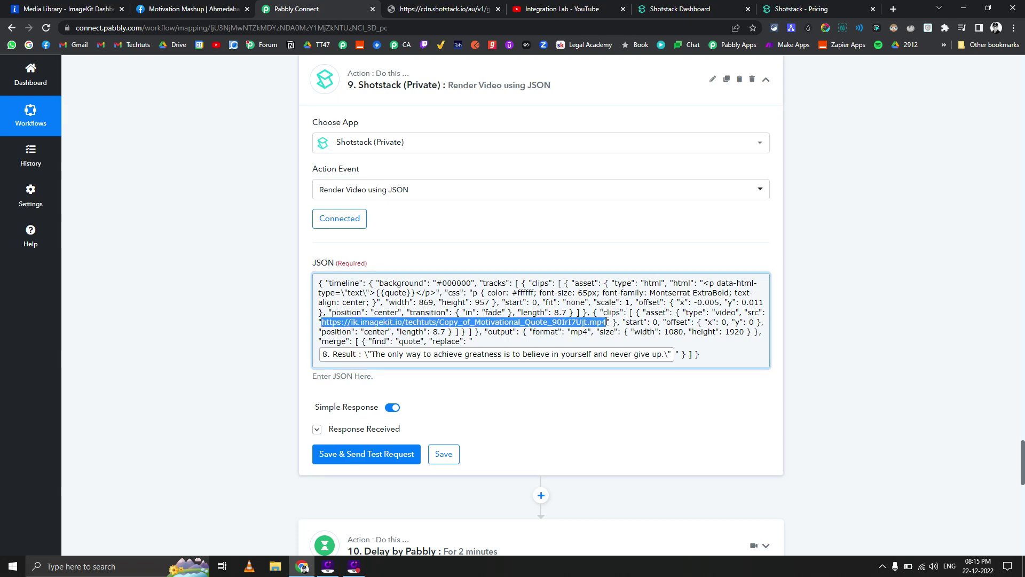
click(75, 9)
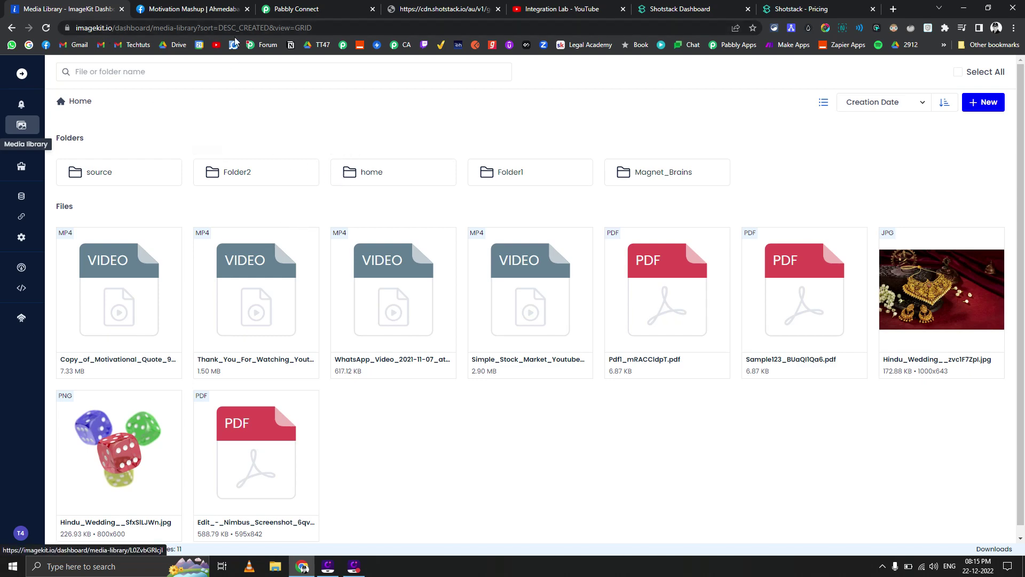
Glance at the Facebook page, ImageKit library, YouTube page and Shotstack template, then return to Pabbly Connect
click(212, 5)
click(66, 12)
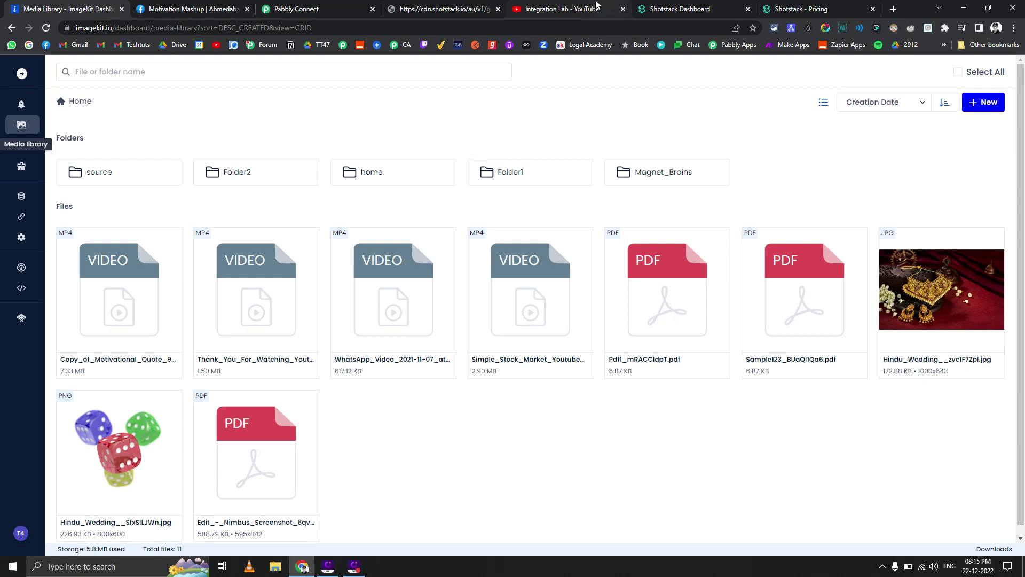
click(595, 7)
click(190, 5)
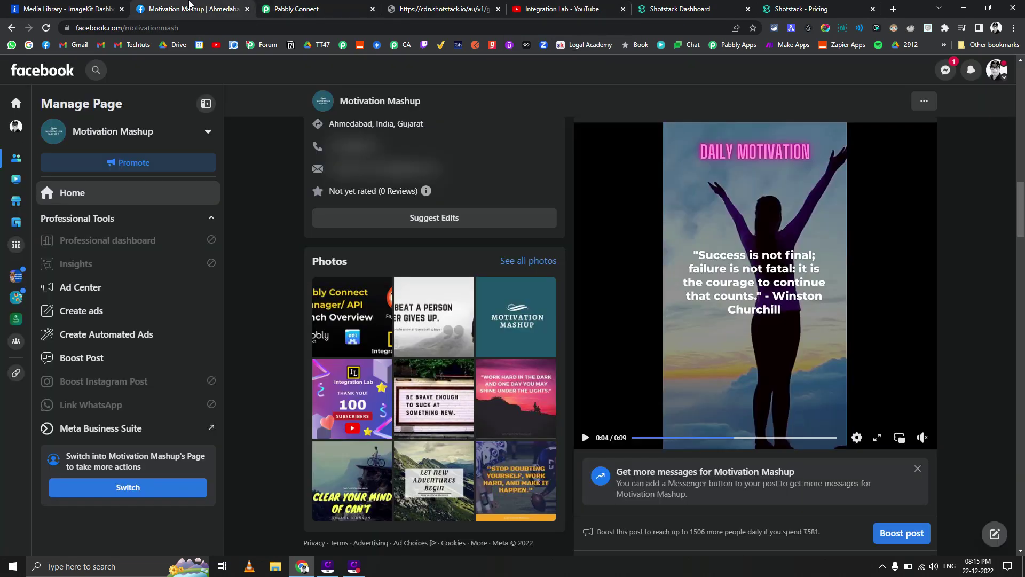
click(695, 8)
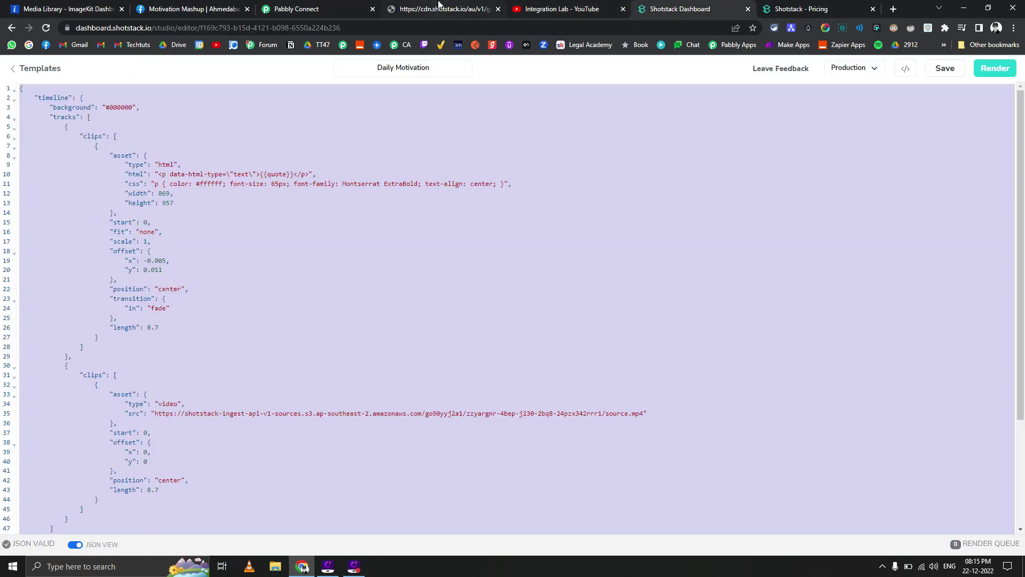
click(331, 8)
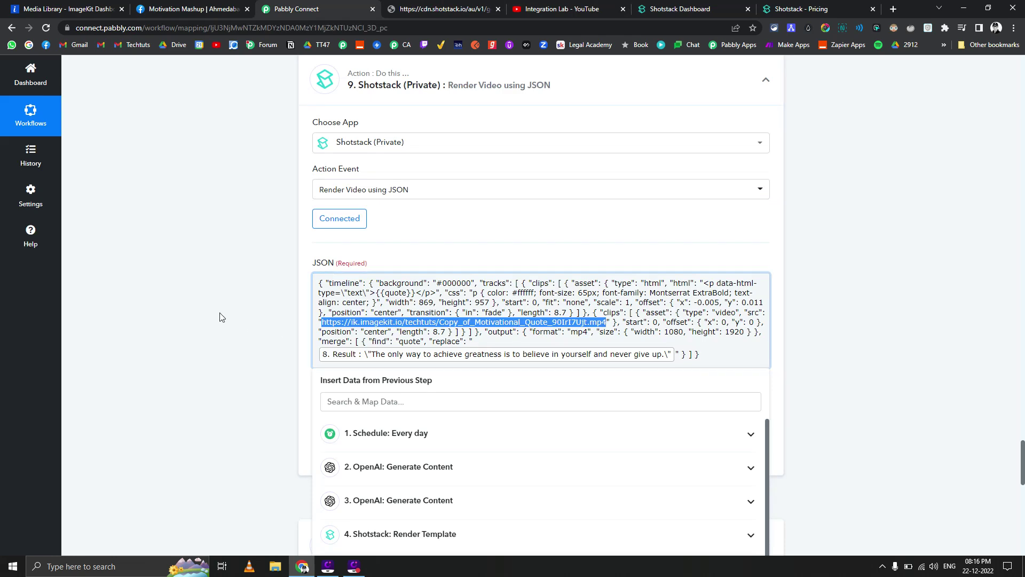
Show the render request's response and select its Response Id value
click(247, 315)
scroll(286, 307, up, 6)
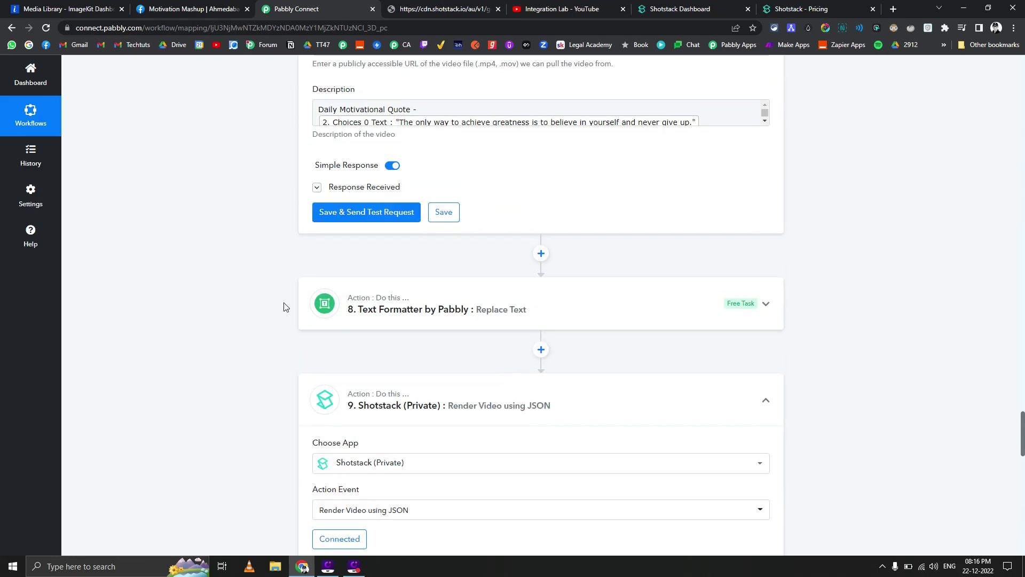
scroll(284, 306, down, 7)
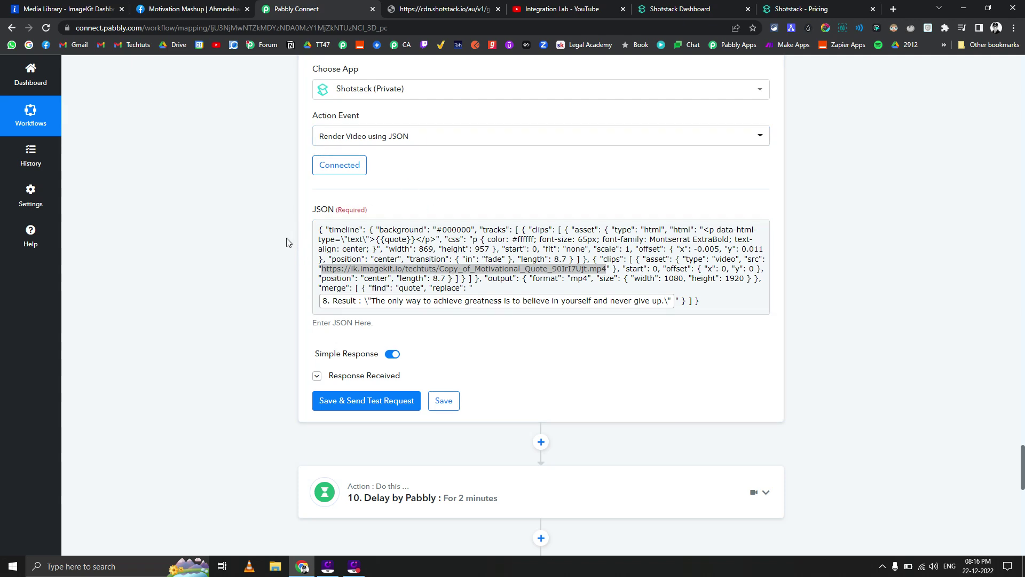
click(325, 375)
scroll(187, 318, down, 3)
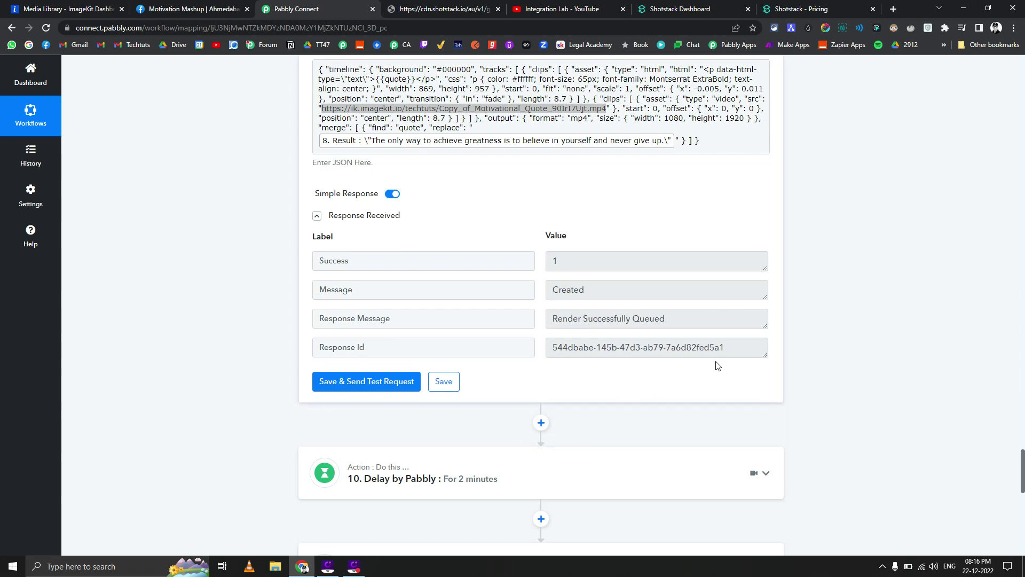
drag(737, 350, 523, 349)
scroll(236, 359, down, 5)
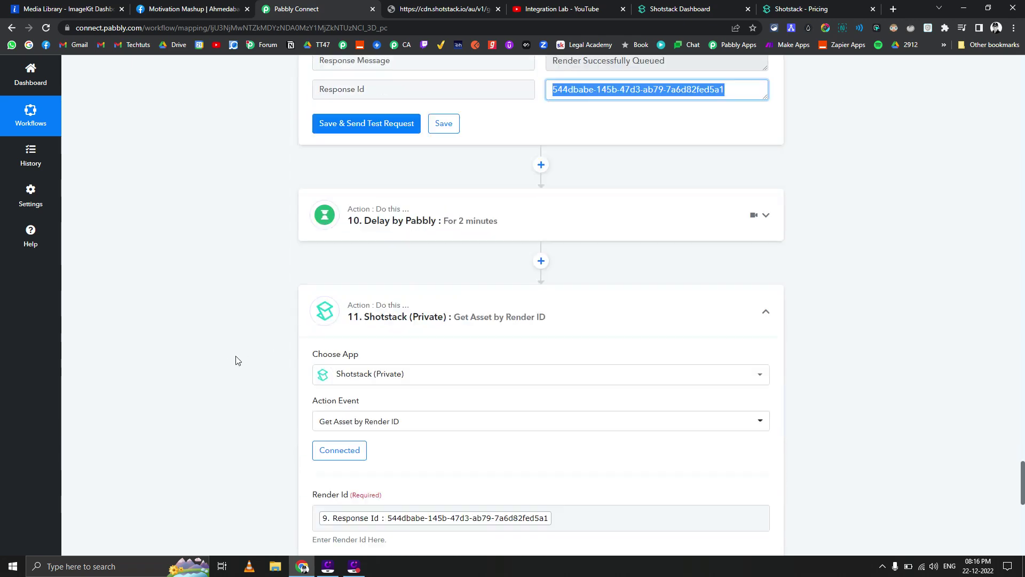
scroll(643, 178, up, 3)
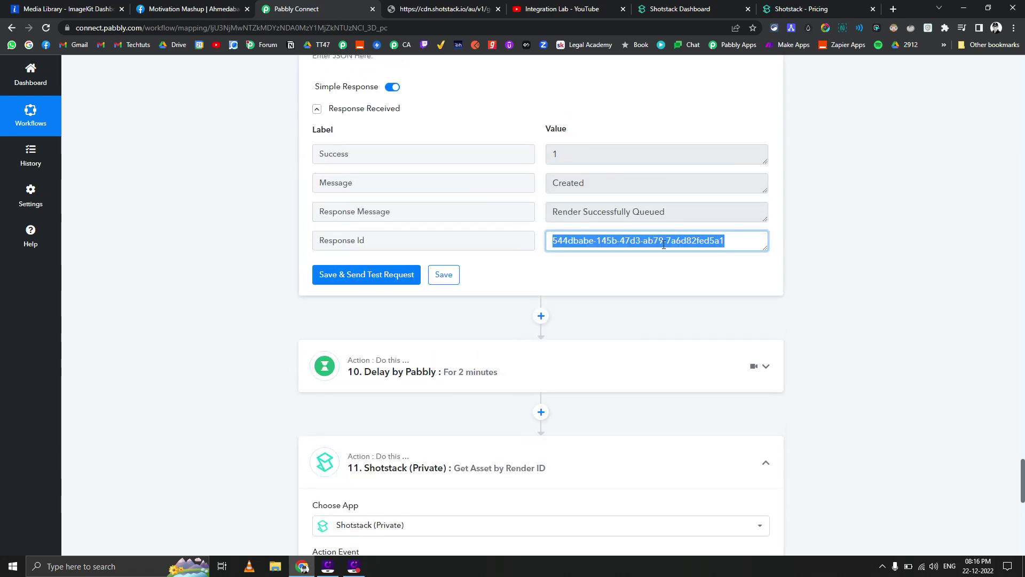
Expand step 12 Facebook Pages: Create Page Video to check its settings, then return to Facebook
scroll(421, 277, down, 5)
scroll(373, 341, down, 5)
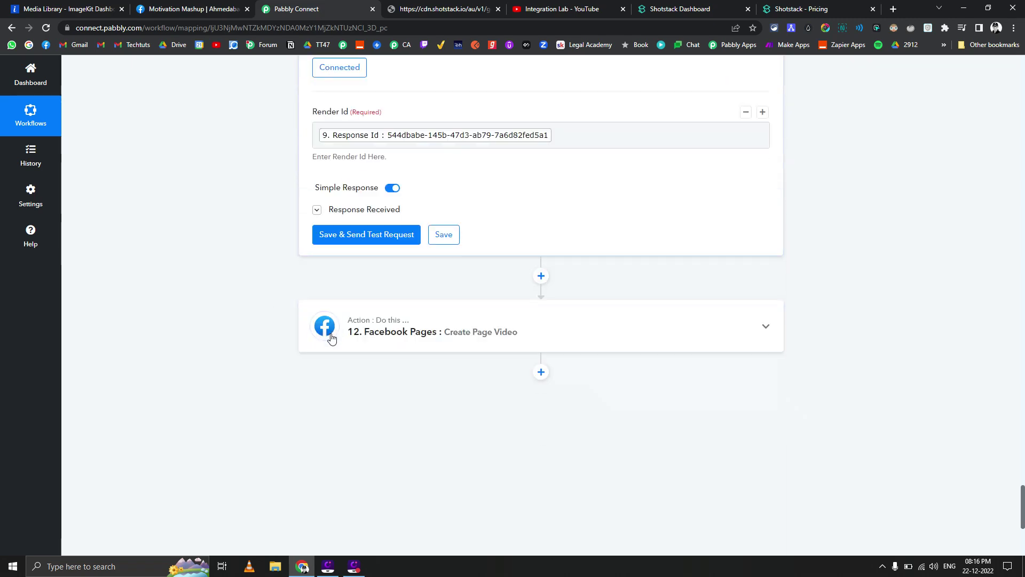
click(402, 334)
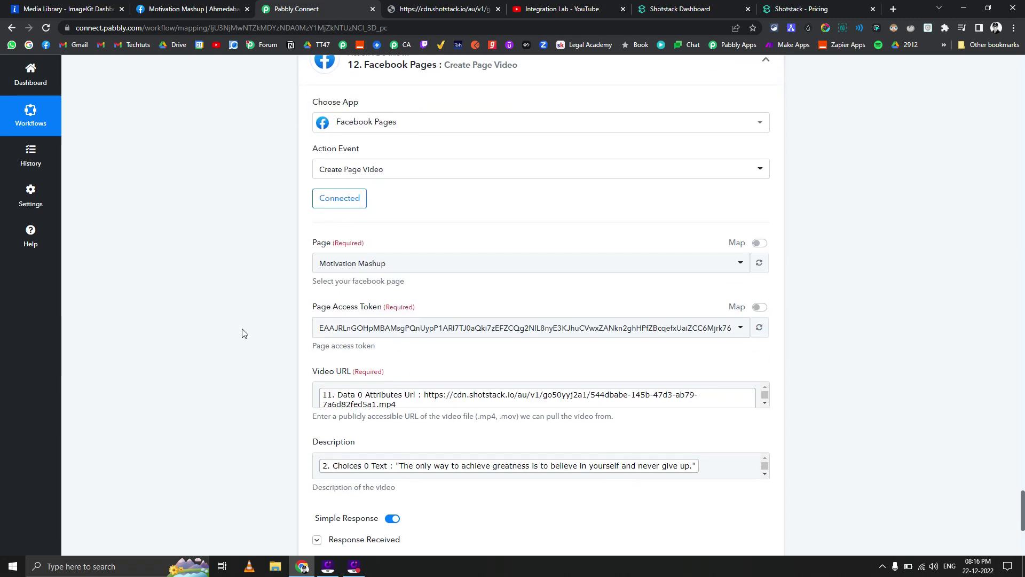
scroll(243, 332, up, 20)
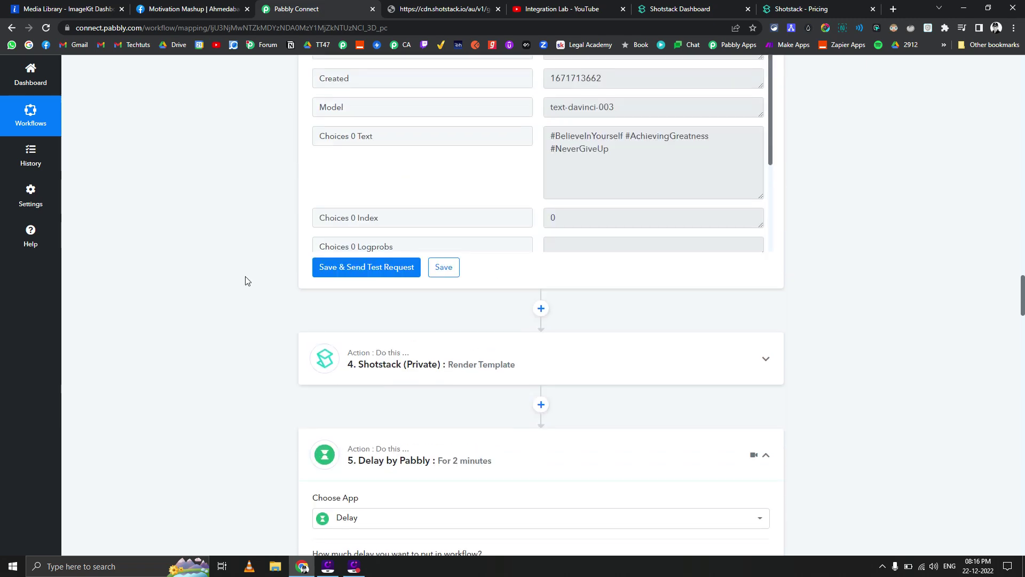
click(211, 6)
Scroll to the latest Daily Motivational Quote post, play it with sound, then pause it
scroll(386, 269, up, 8)
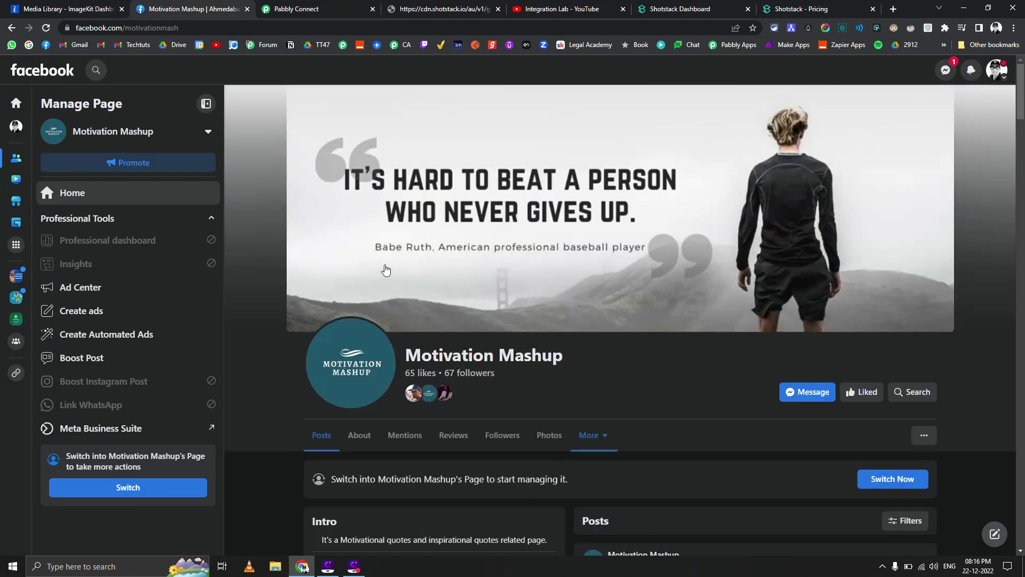
scroll(385, 269, down, 4)
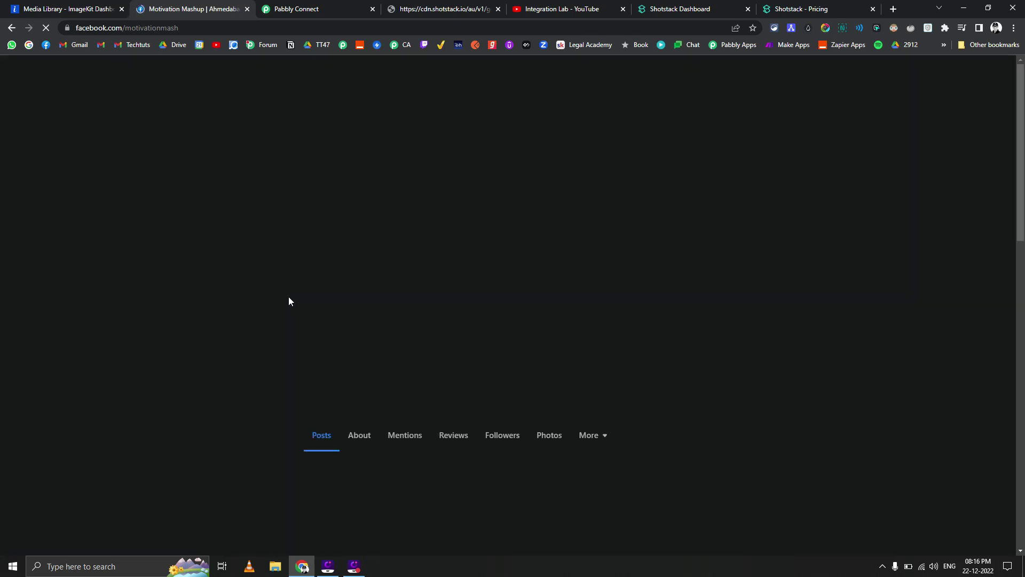
scroll(288, 296, down, 5)
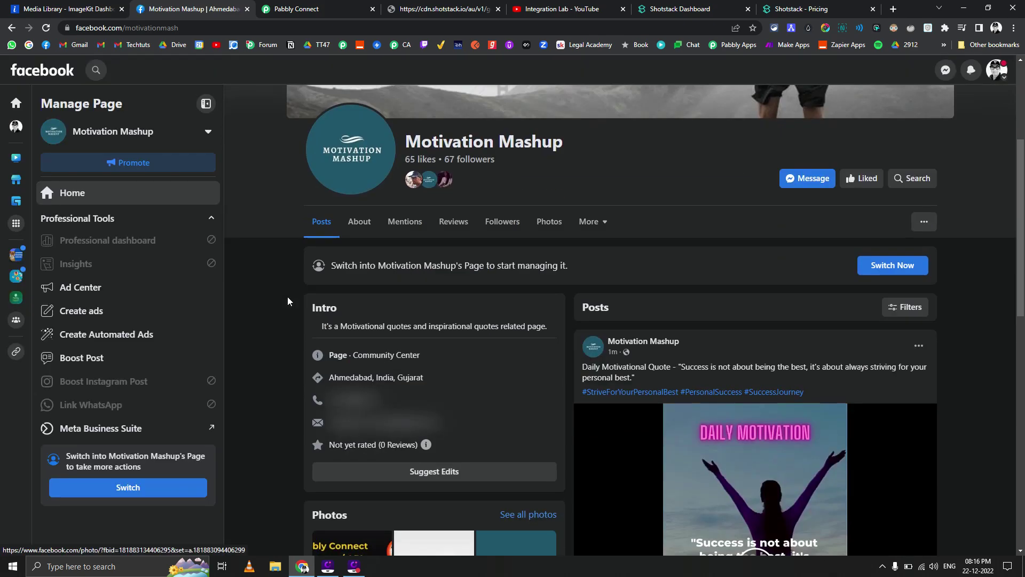
scroll(614, 312, down, 2)
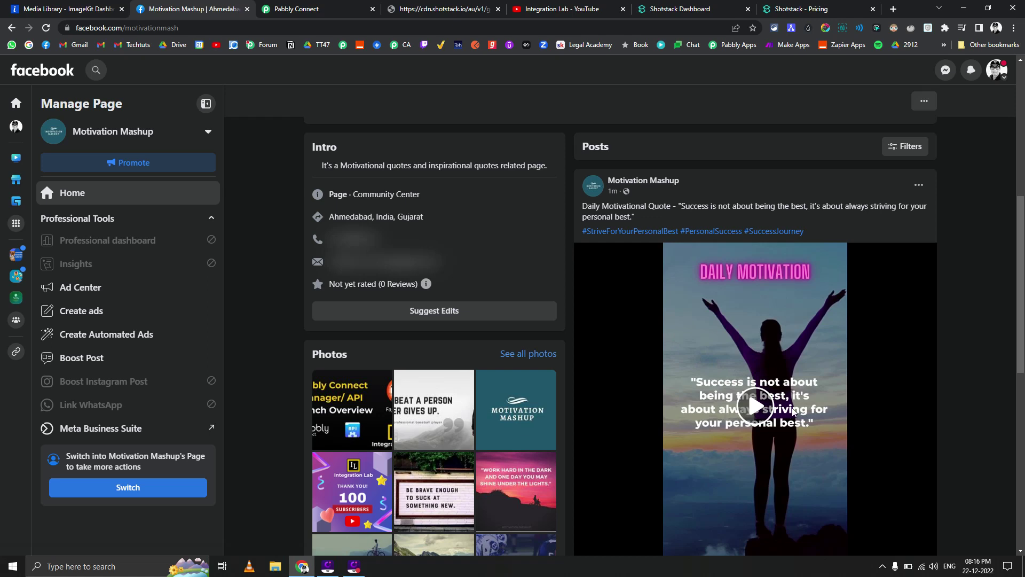
scroll(793, 411, down, 2)
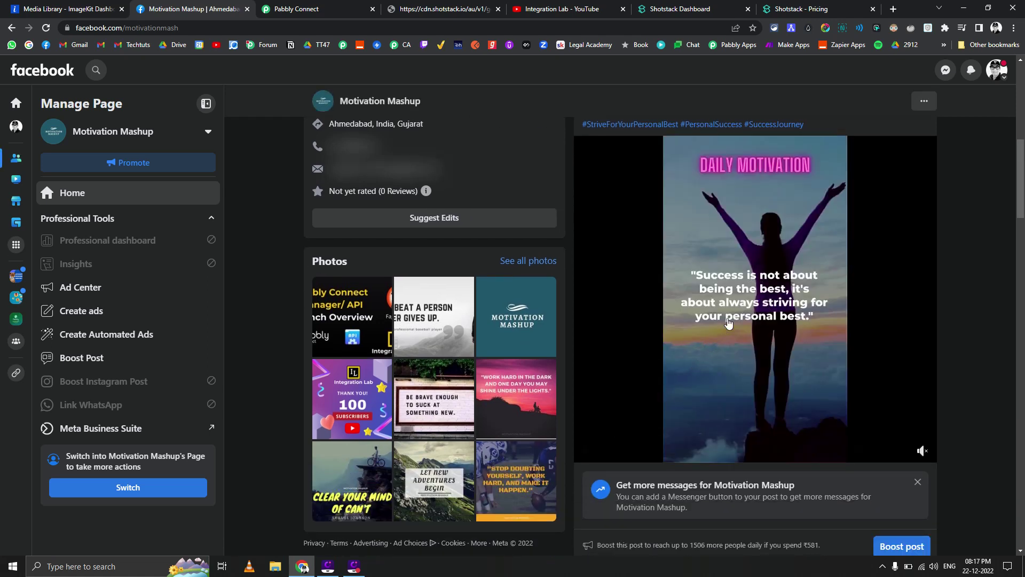
click(922, 450)
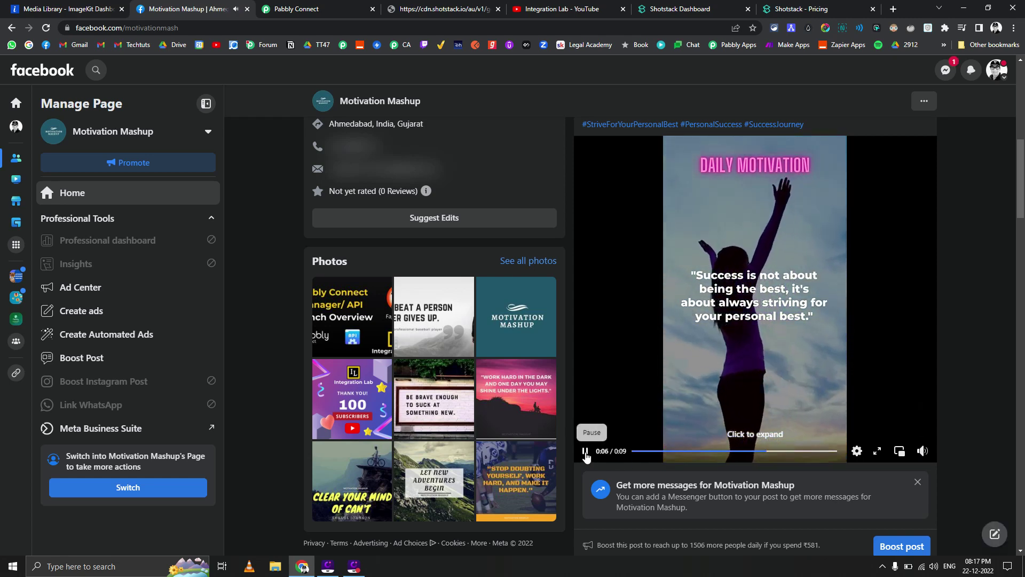
click(586, 453)
Reload the Motivation Mashup page to check for new posts, then return to Pabbly Connect
scroll(625, 365, up, 1)
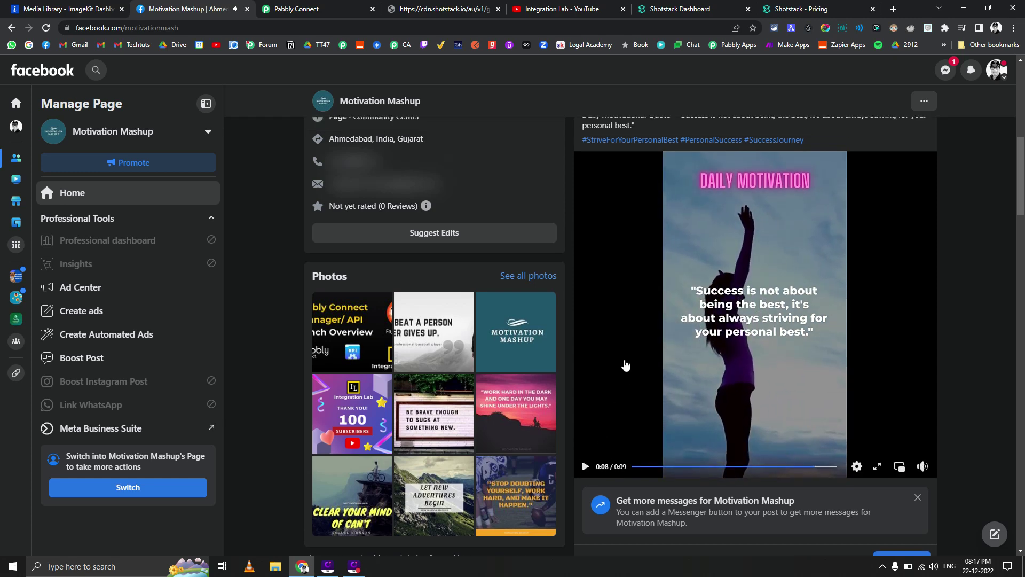
scroll(625, 364, up, 5)
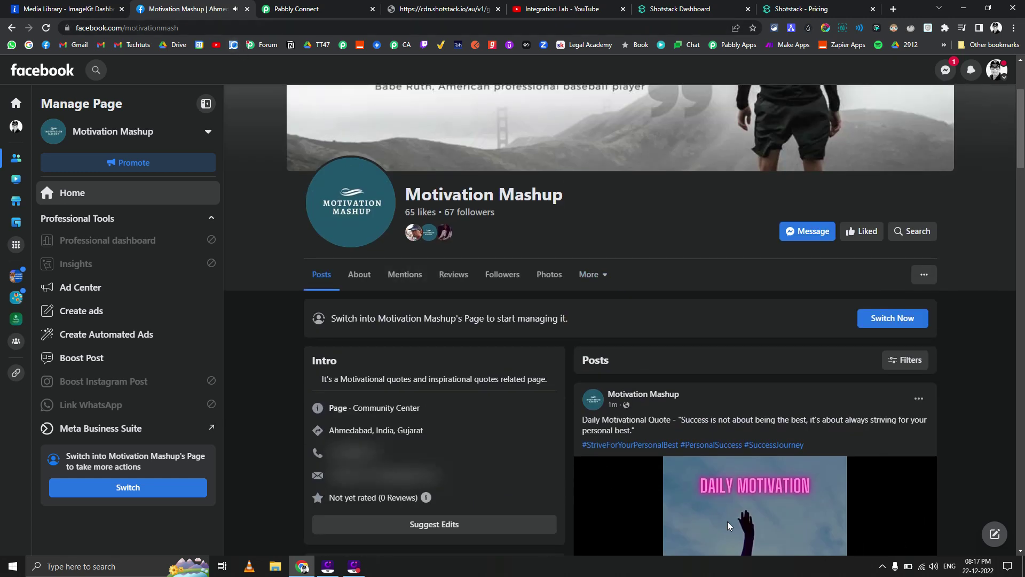
click(46, 28)
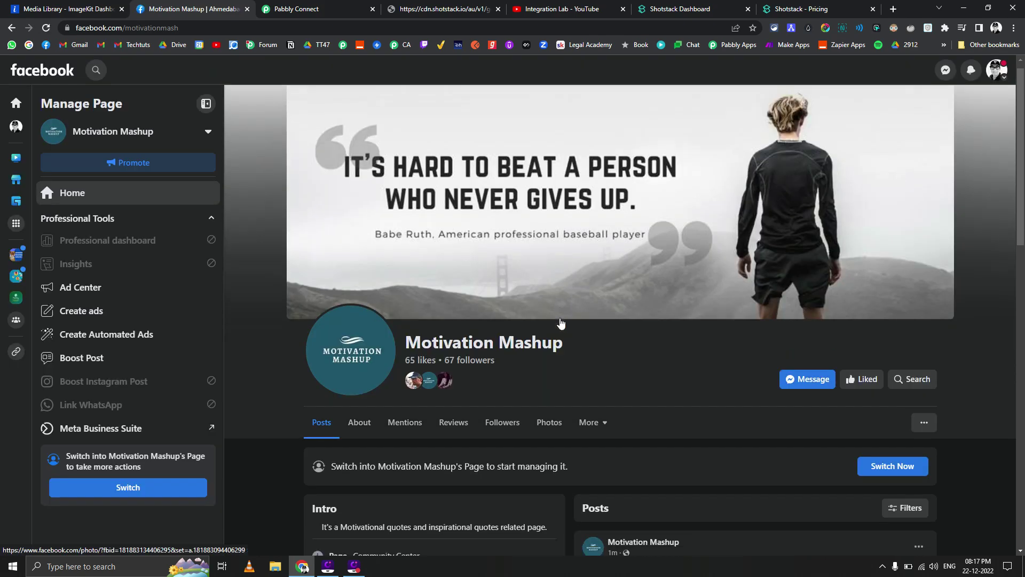
scroll(559, 321, down, 8)
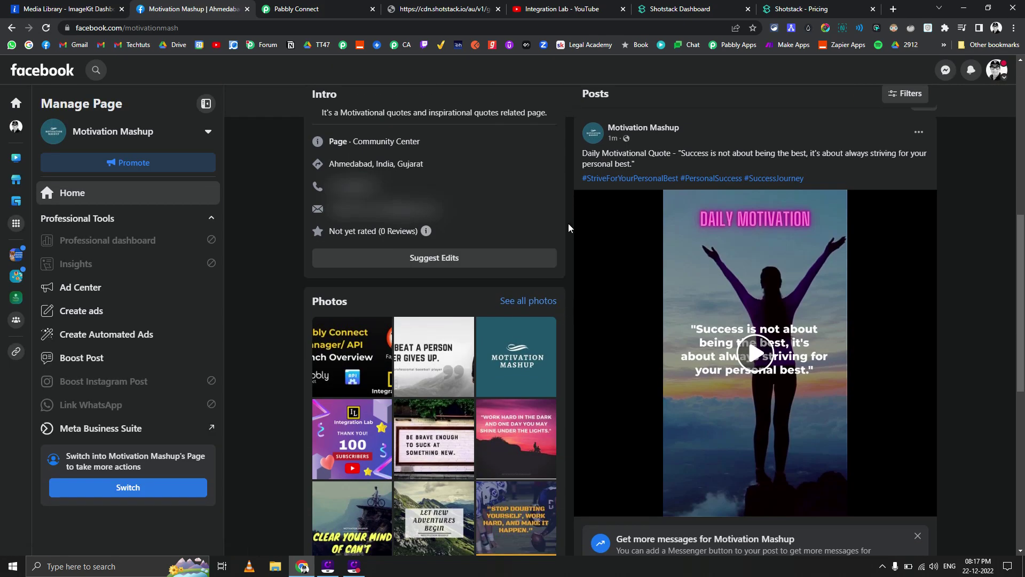
scroll(568, 238, up, 8)
click(297, 8)
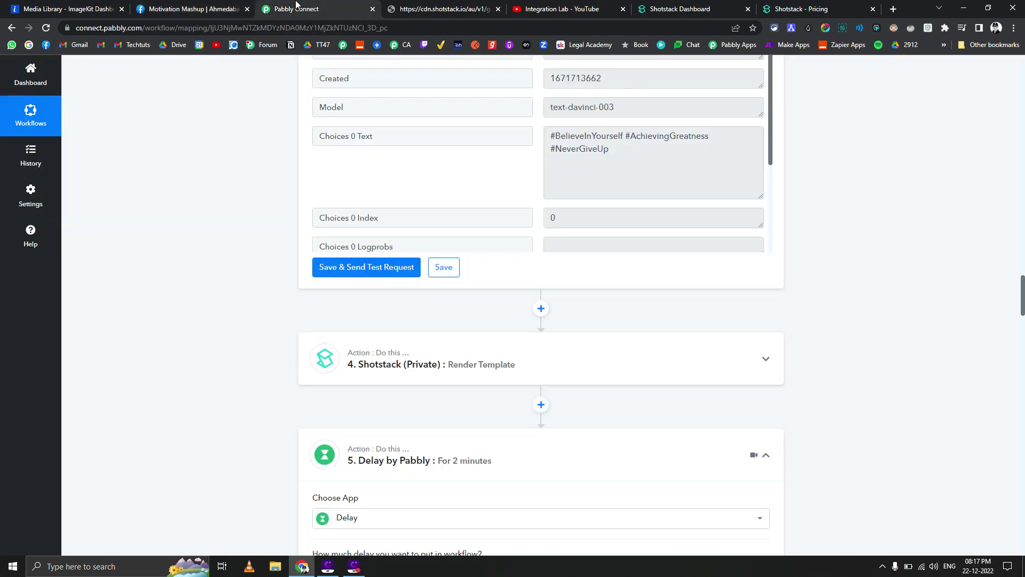
Check the workflow's Task History for the latest run, then reload the Motivation Mashup Facebook page
click(46, 161)
click(477, 4)
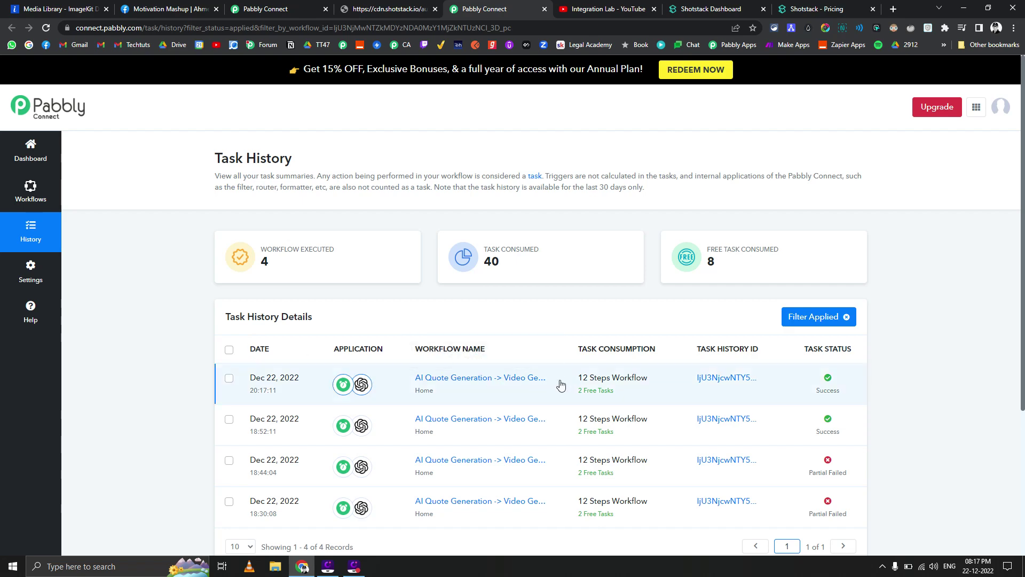
click(169, 9)
click(47, 44)
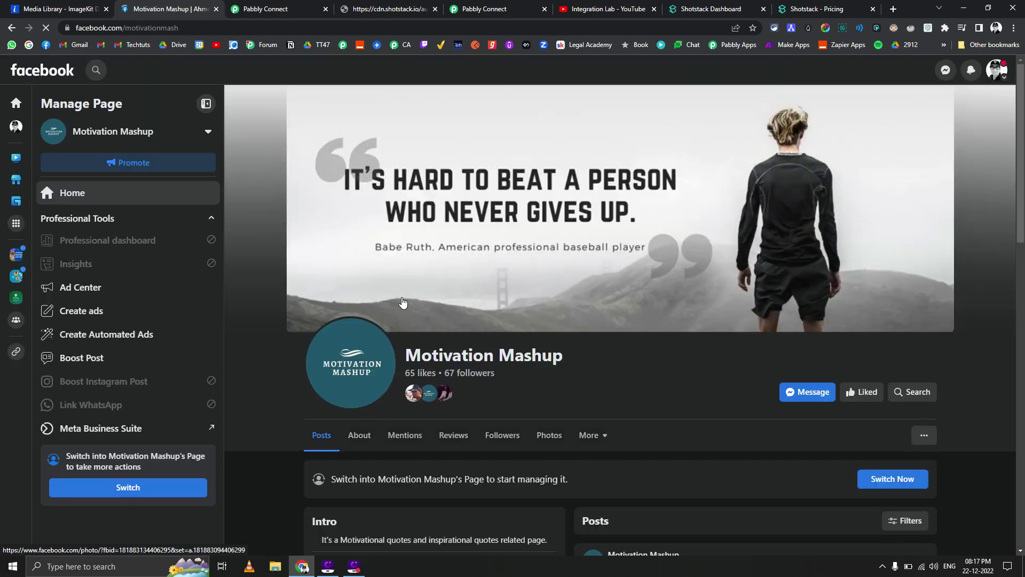
Play the 'Just now' 'Success is not about being the best…' quote video with sound, then pause it
scroll(509, 304, down, 6)
scroll(509, 304, down, 3)
scroll(619, 200, up, 2)
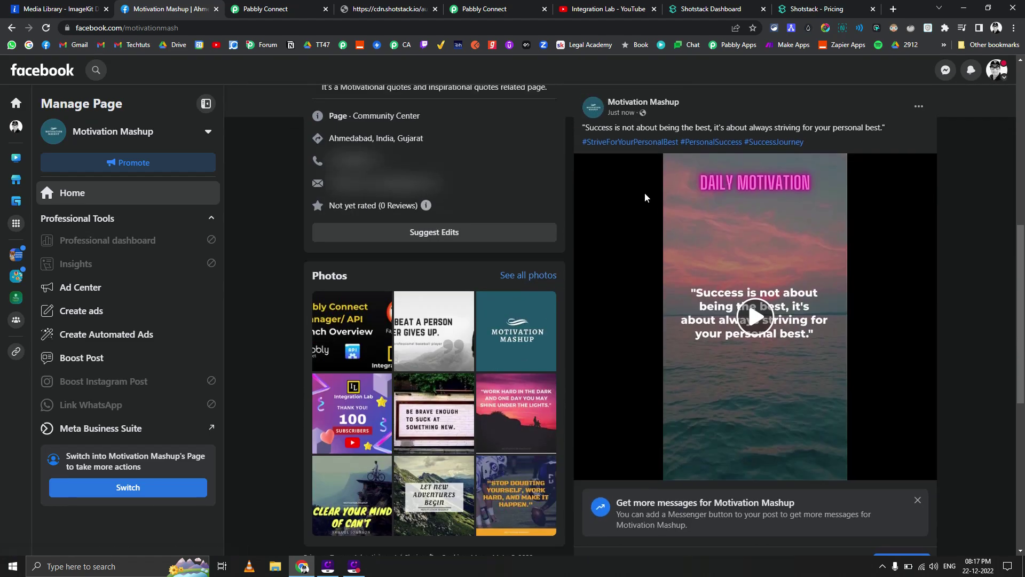
scroll(758, 320, down, 3)
scroll(758, 321, up, 5)
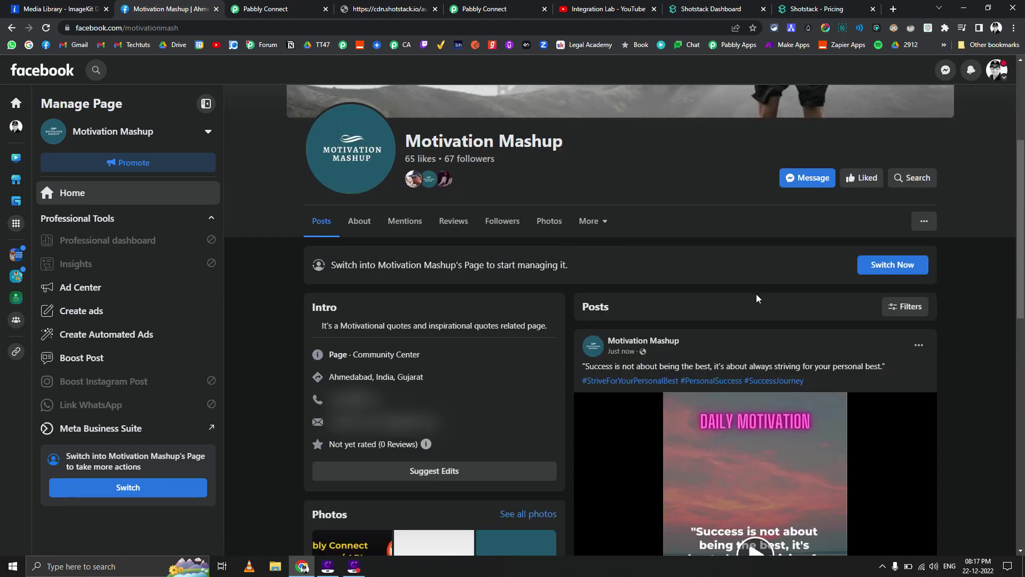
scroll(763, 417, down, 2)
scroll(734, 425, down, 3)
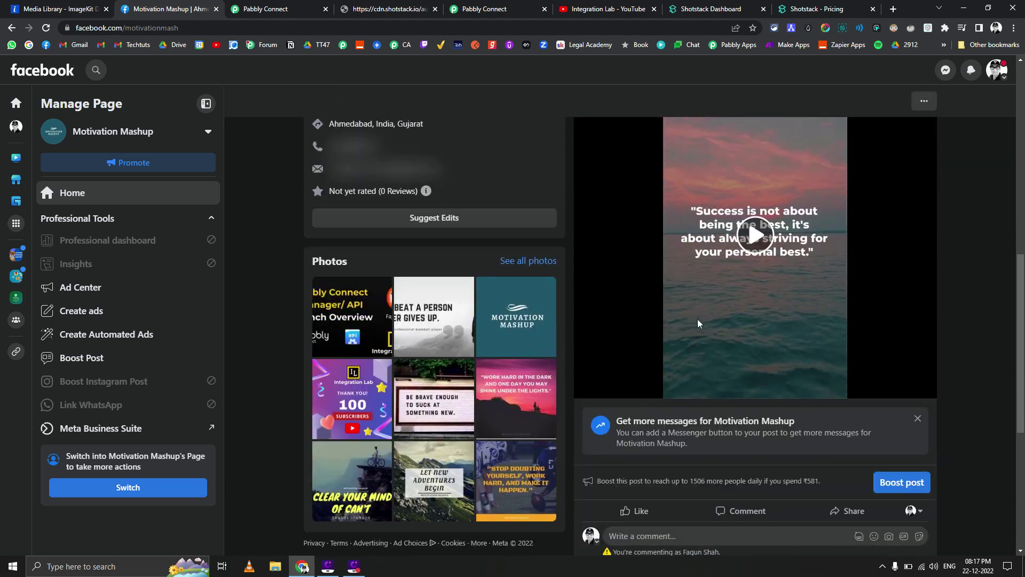
scroll(742, 240, up, 3)
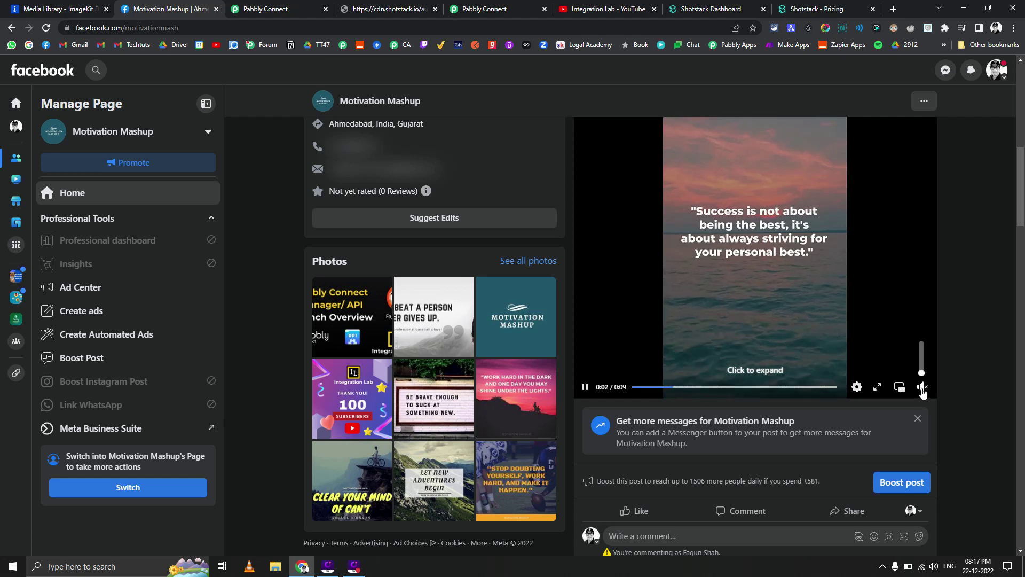
click(922, 389)
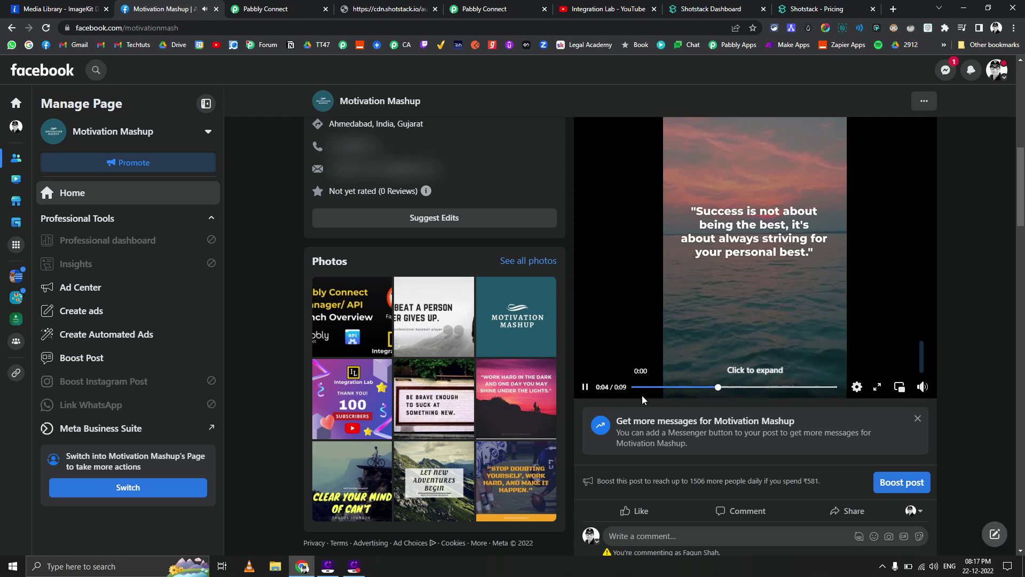
click(586, 387)
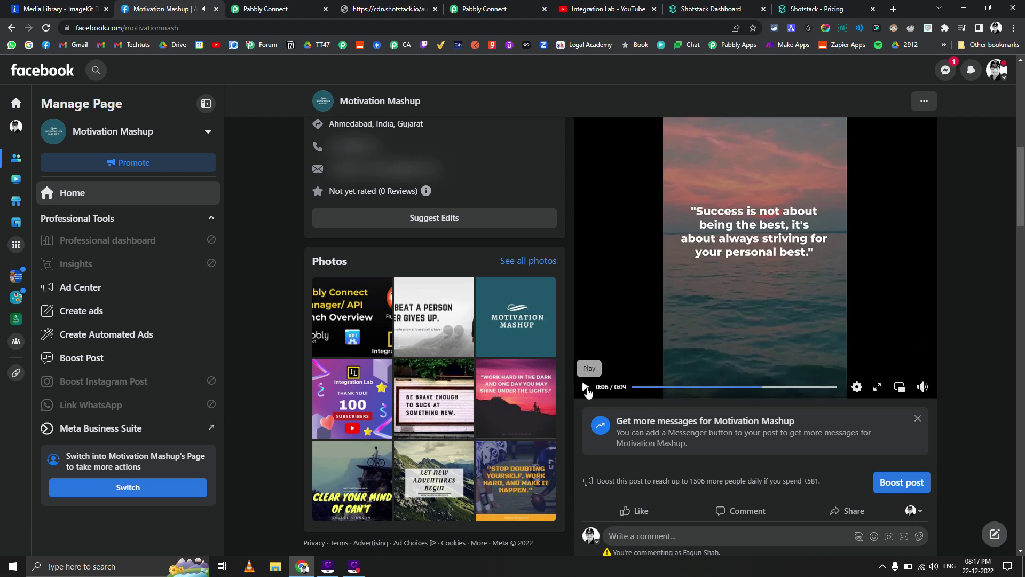
scroll(643, 346, up, 3)
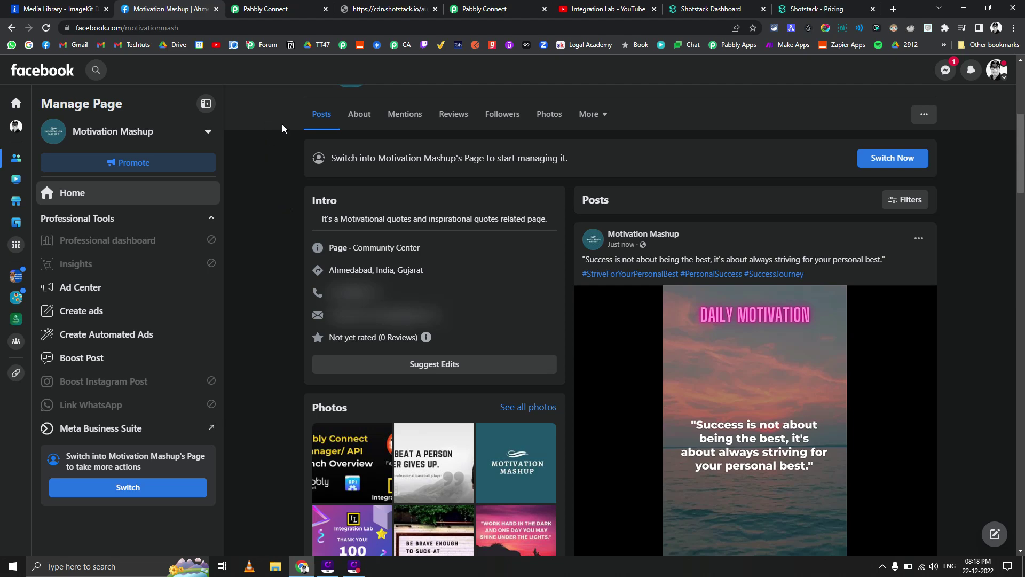
Leave the Pabbly Connect workflow for the Integration Lab YouTube channel's Videos page
click(285, 8)
scroll(242, 144, up, 20)
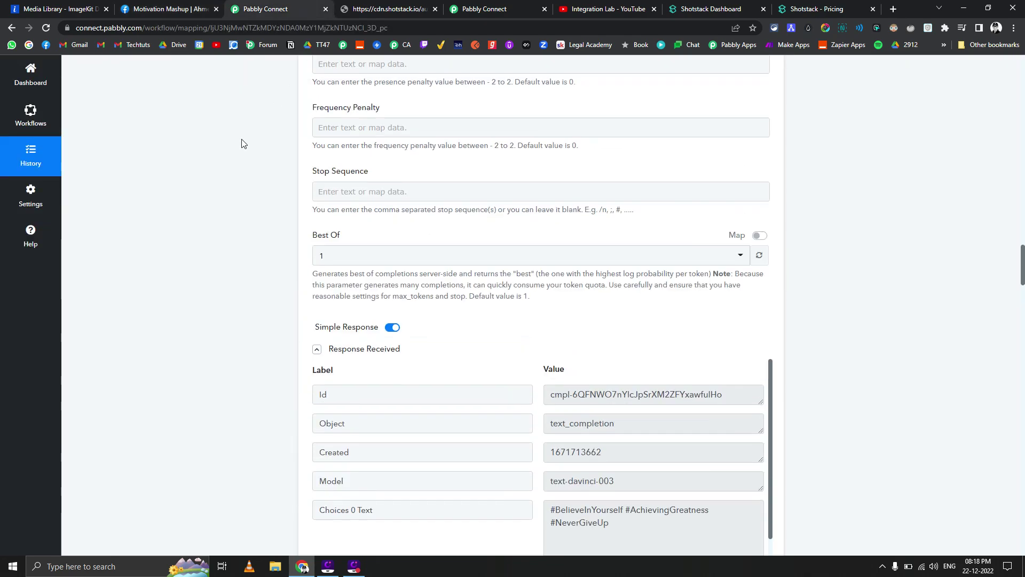
click(587, 7)
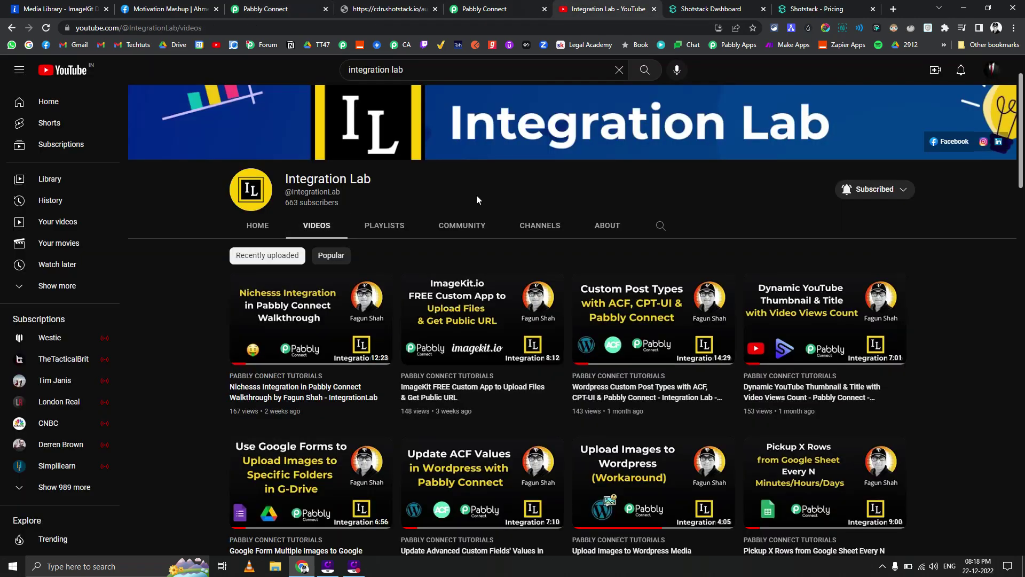